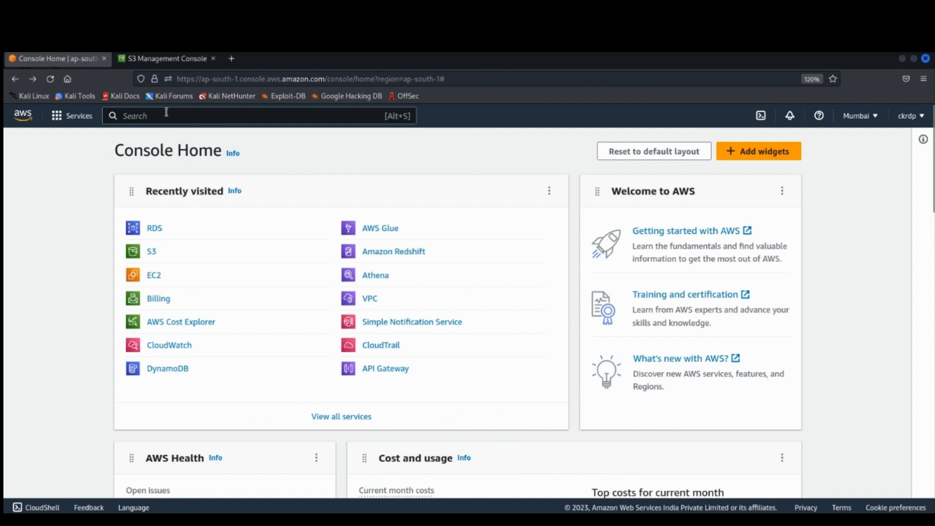
Step: Search the AWS services for RDS and open the RDS service
type("R")
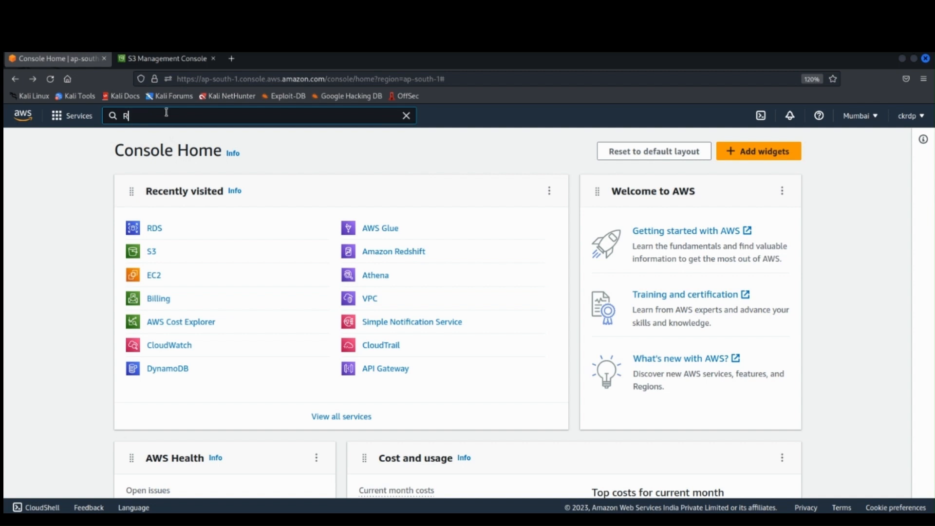
type("DS")
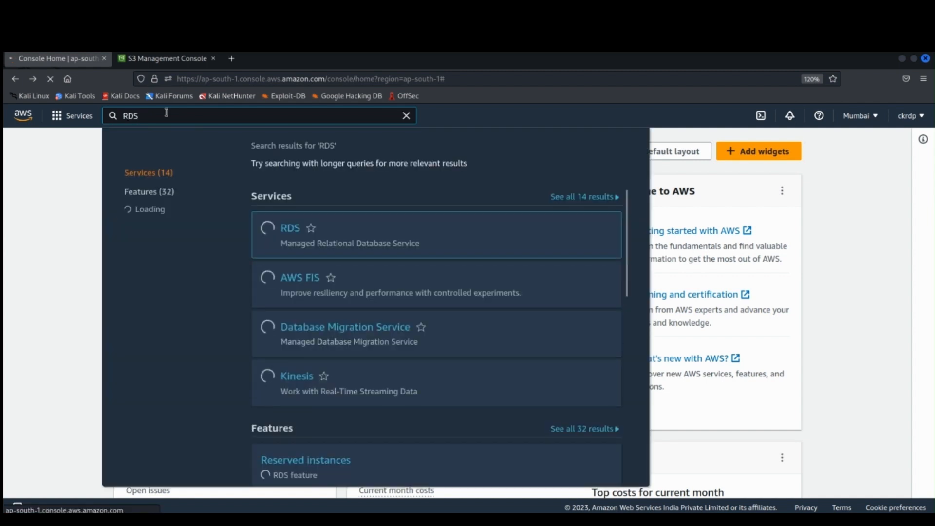
mouse_move(294, 231)
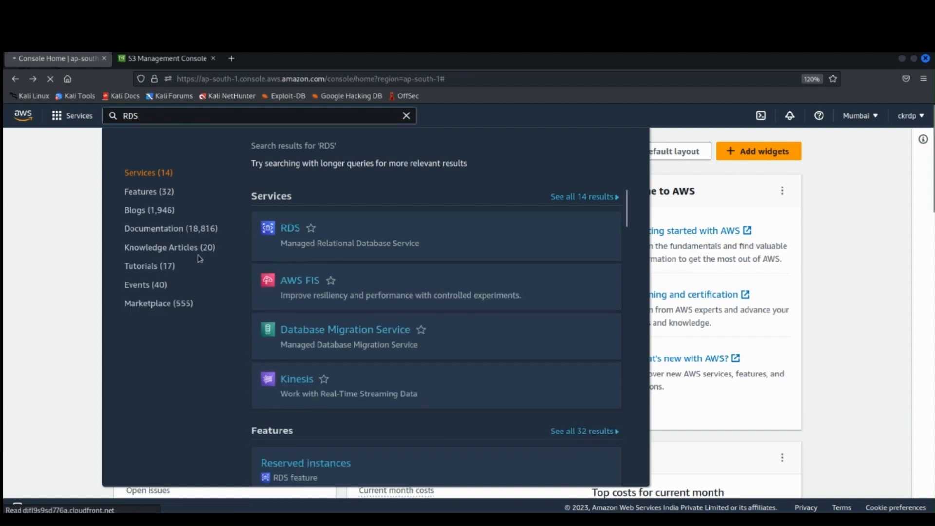
left_click(372, 258)
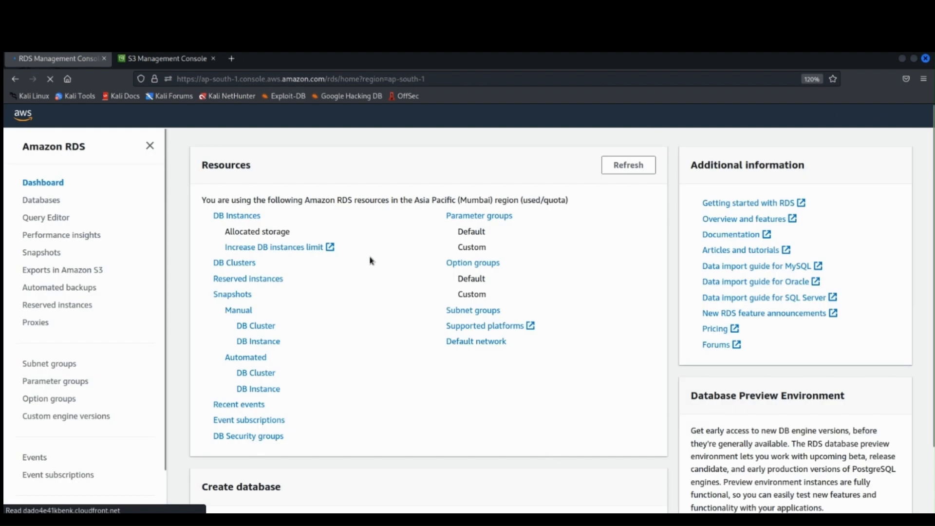
Step: Start creating a database from the DB instances list and choose MySQL as the engine type
left_click(236, 216)
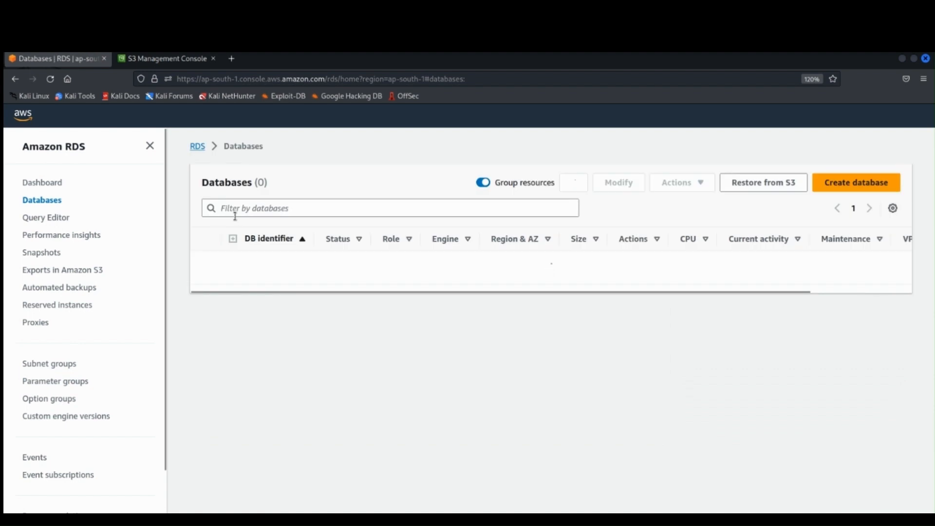
left_click(838, 184)
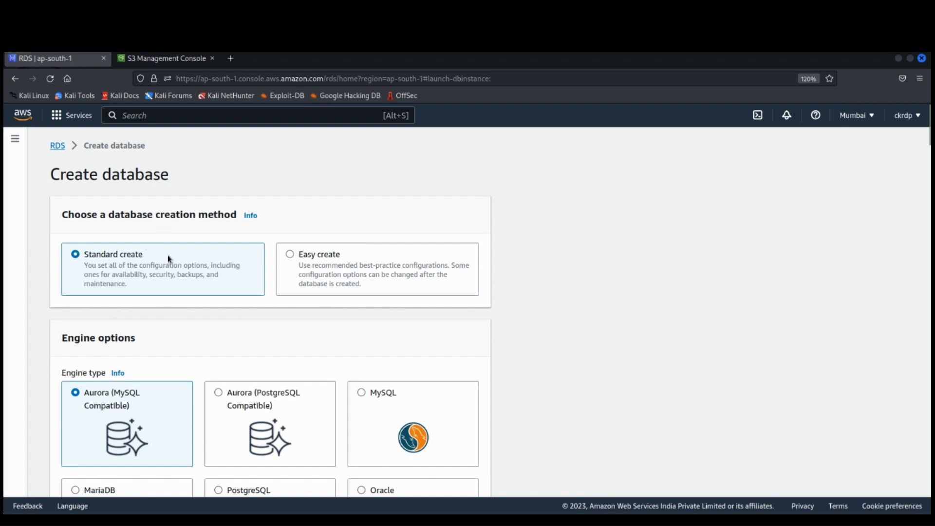
scroll(228, 302, "down", 2)
scroll(228, 302, "down", 4)
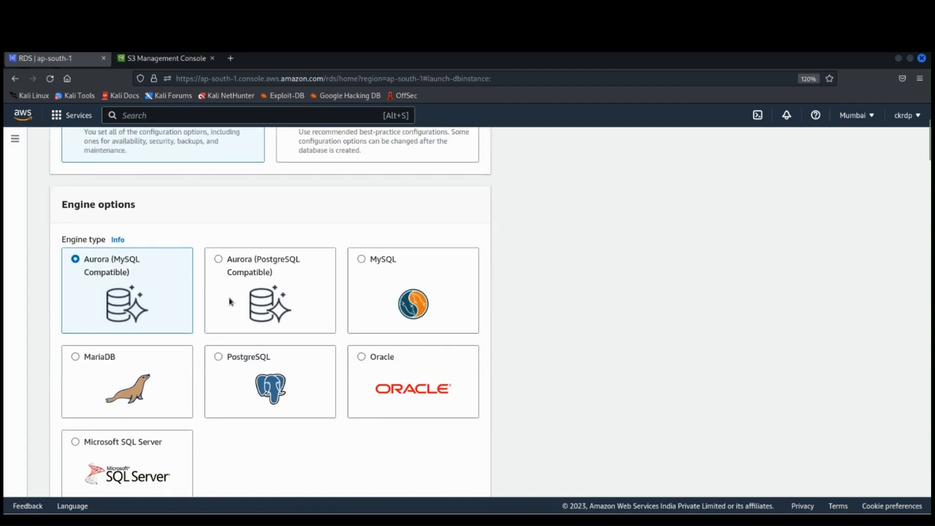
left_click(360, 260)
Step: Choose the Free tier template for the MySQL database
scroll(435, 281, "down", 5)
scroll(437, 285, "down", 7)
scroll(435, 284, "down", 5)
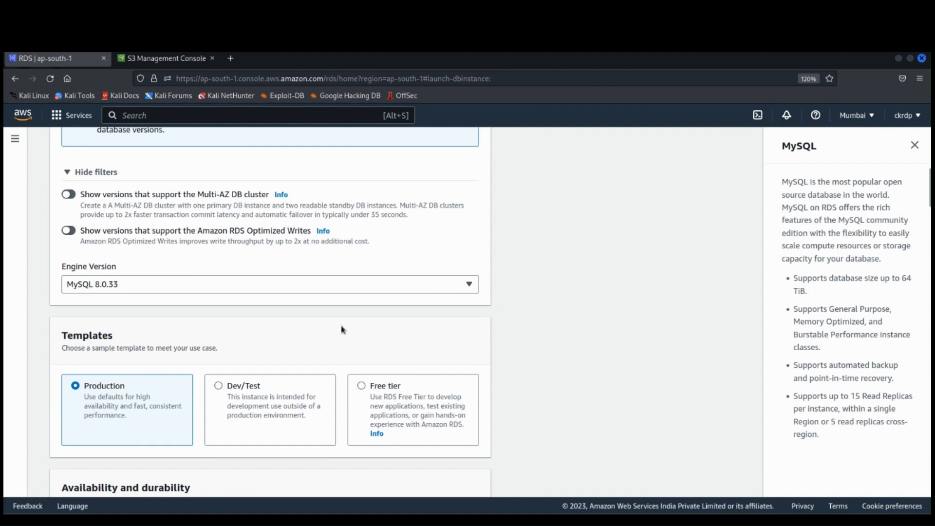
scroll(341, 327, "down", 5)
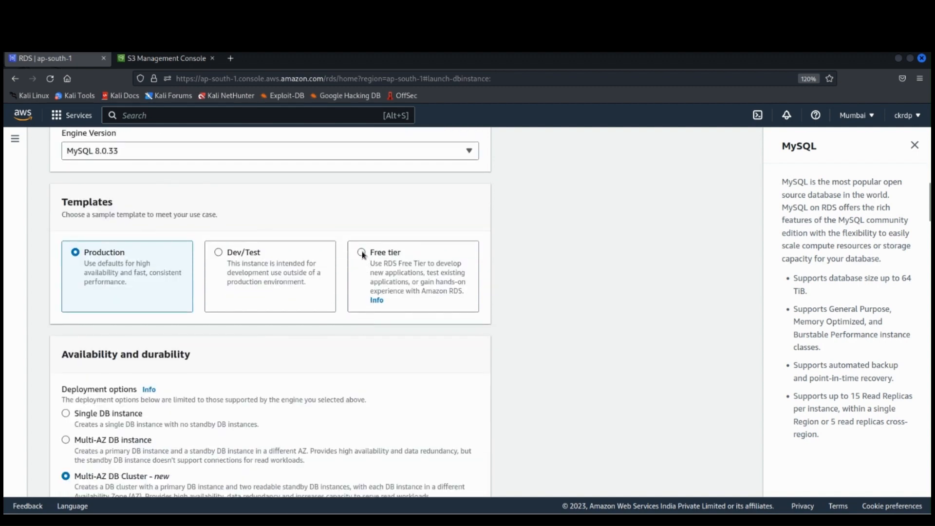
left_click(362, 252)
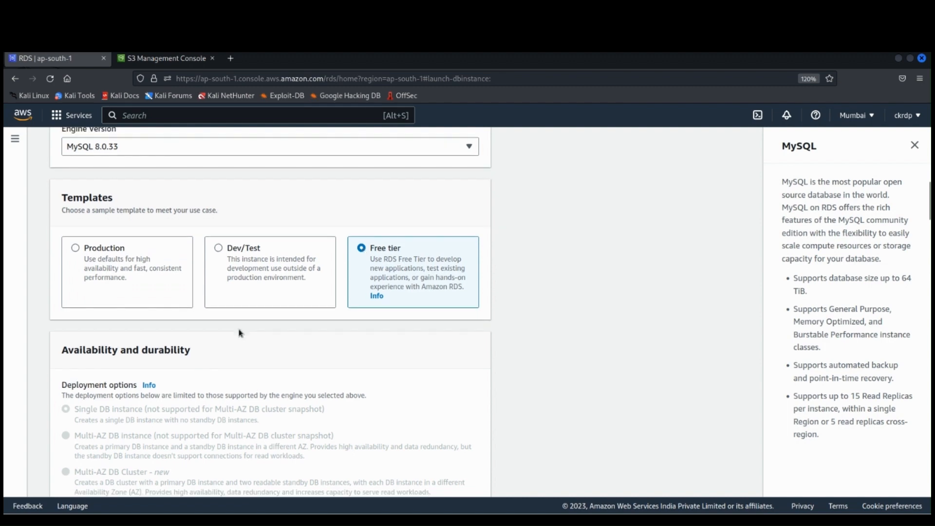
Step: Set the DB instance identifier to employee
scroll(239, 333, "down", 10)
scroll(240, 333, "down", 3)
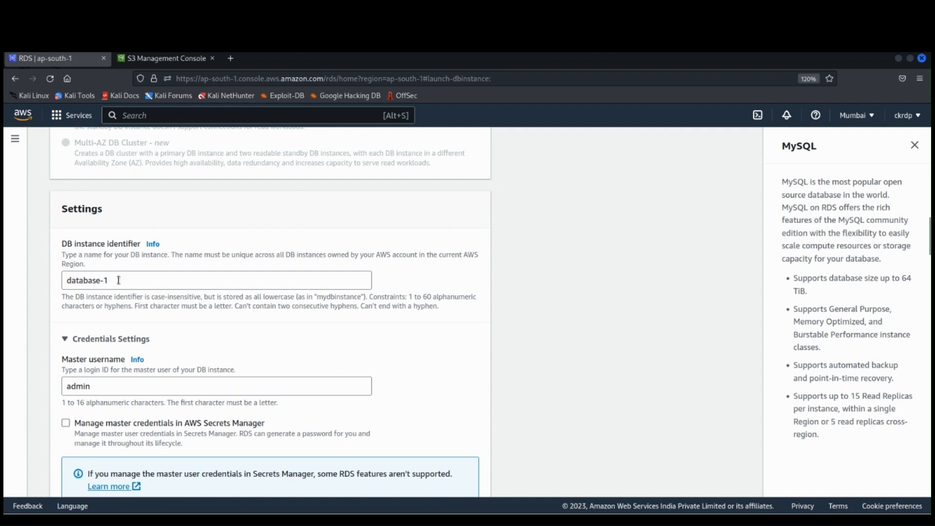
left_click_drag(118, 280, 49, 278)
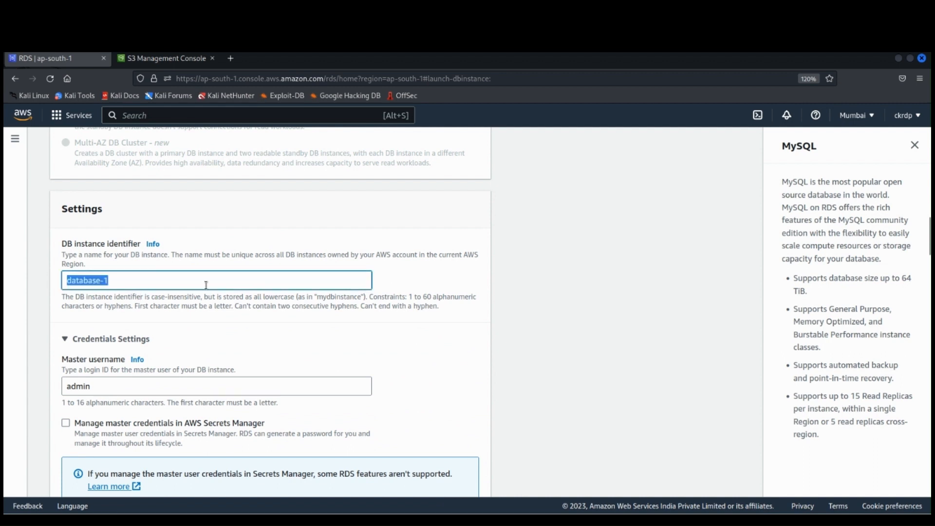
type("employee")
Step: Enter the master password in the credentials settings and repeat it in the confirmation field
scroll(246, 347, "down", 2)
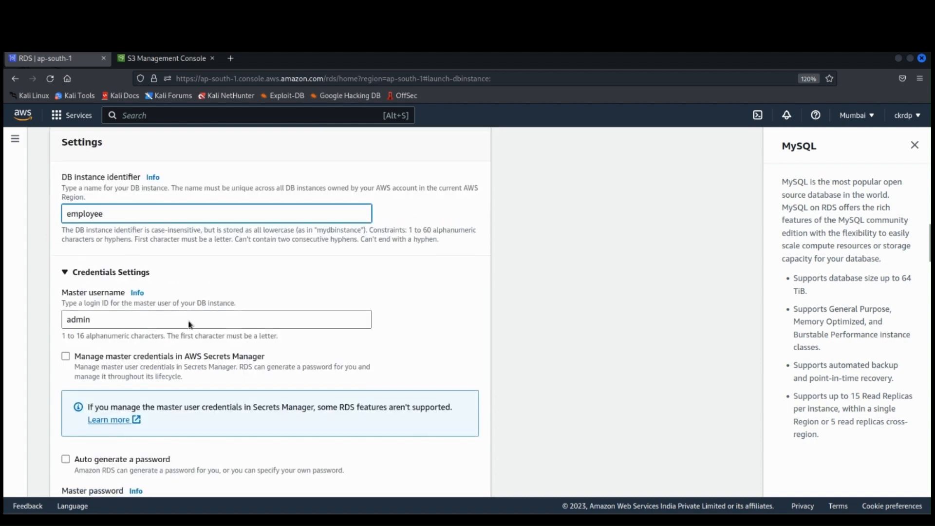
scroll(191, 331, "down", 2)
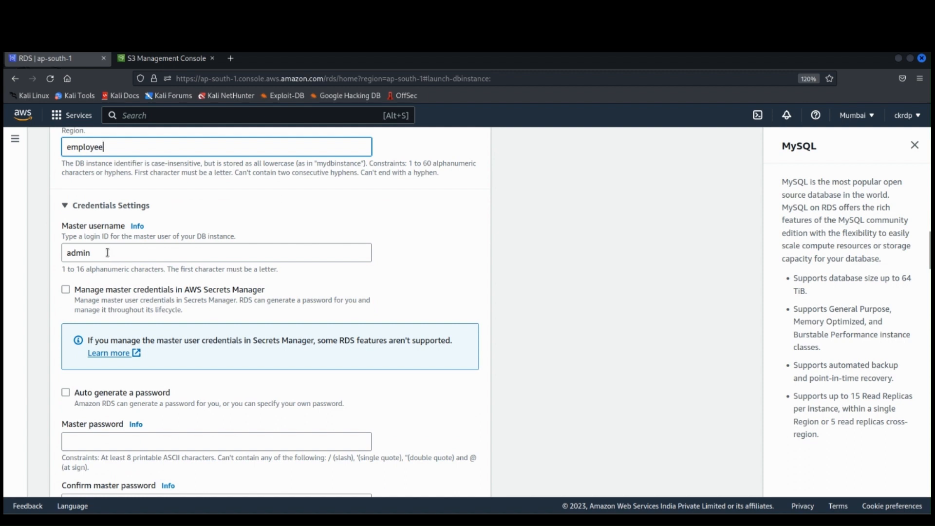
scroll(173, 292, "down", 4)
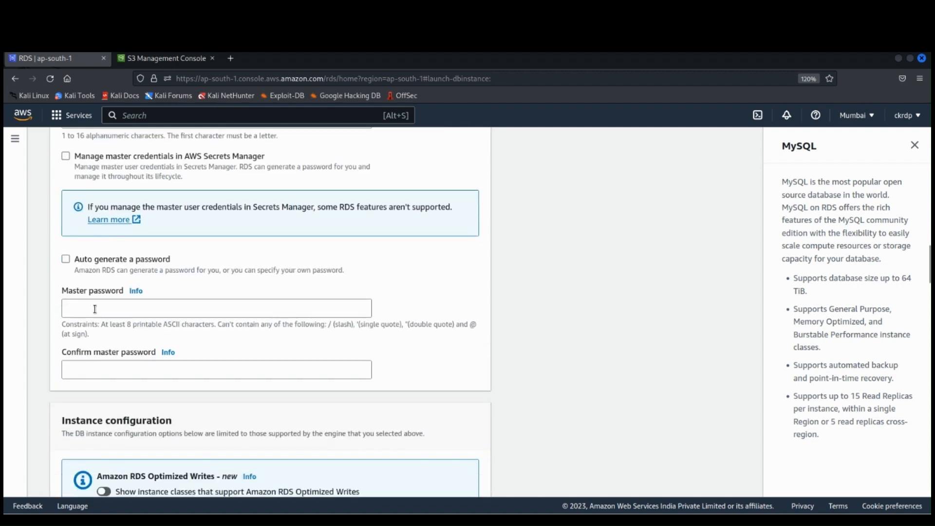
left_click(95, 309)
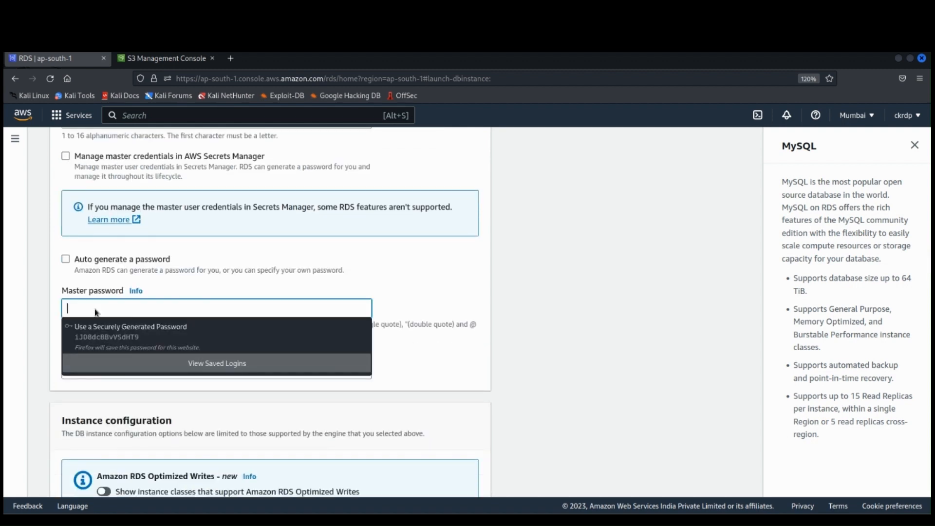
type("a")
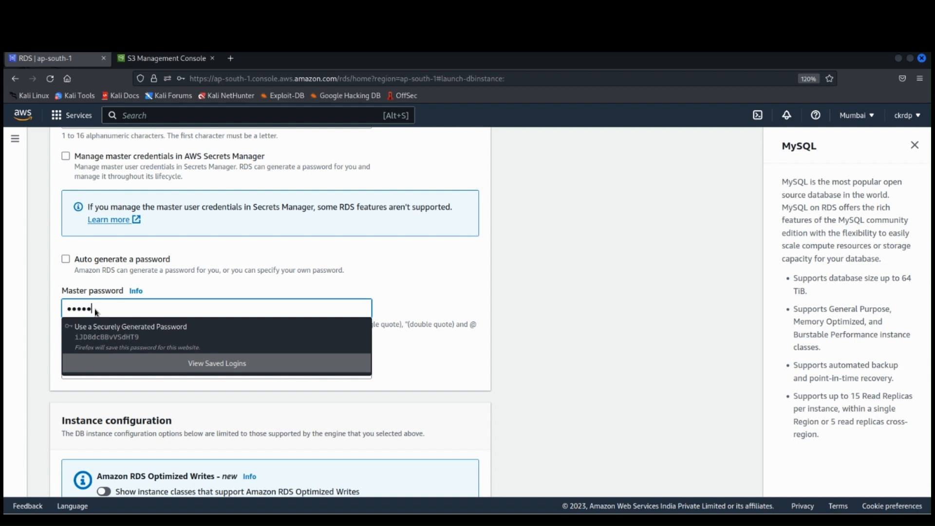
type("a")
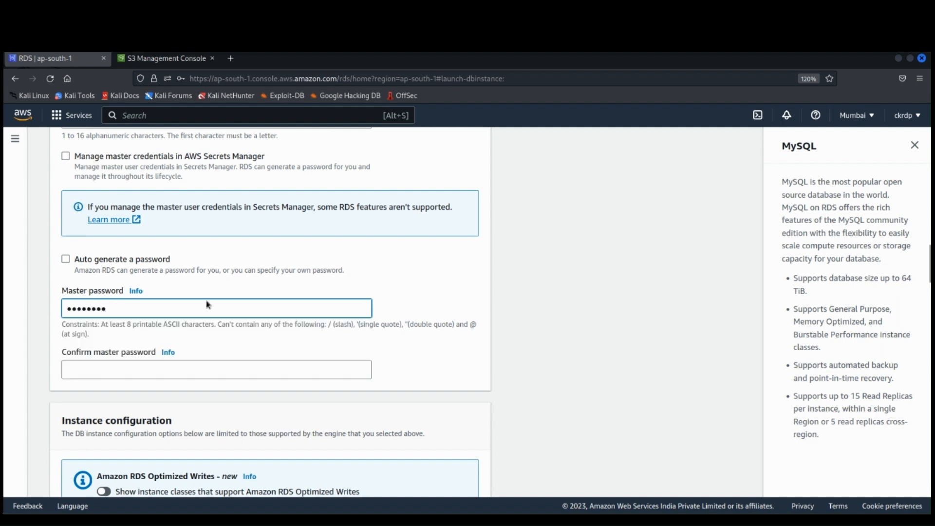
left_click(101, 372)
type("a")
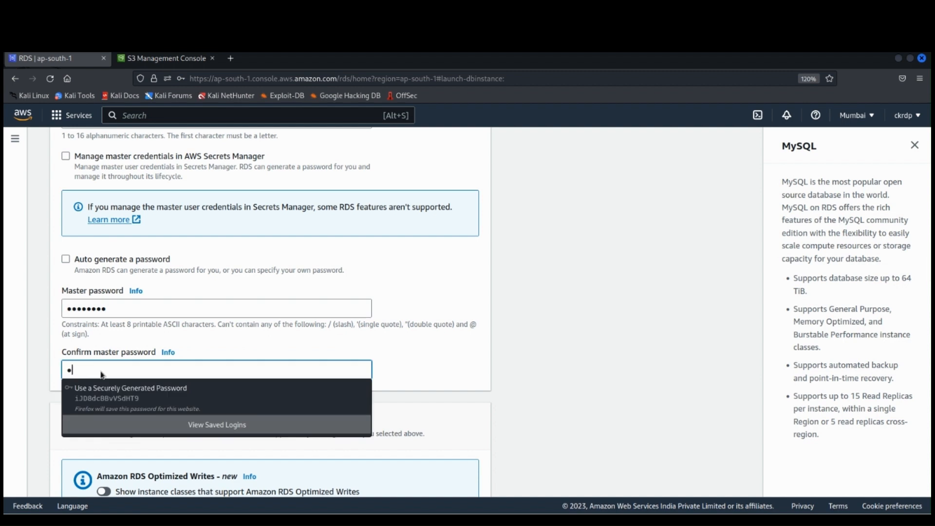
type("aa")
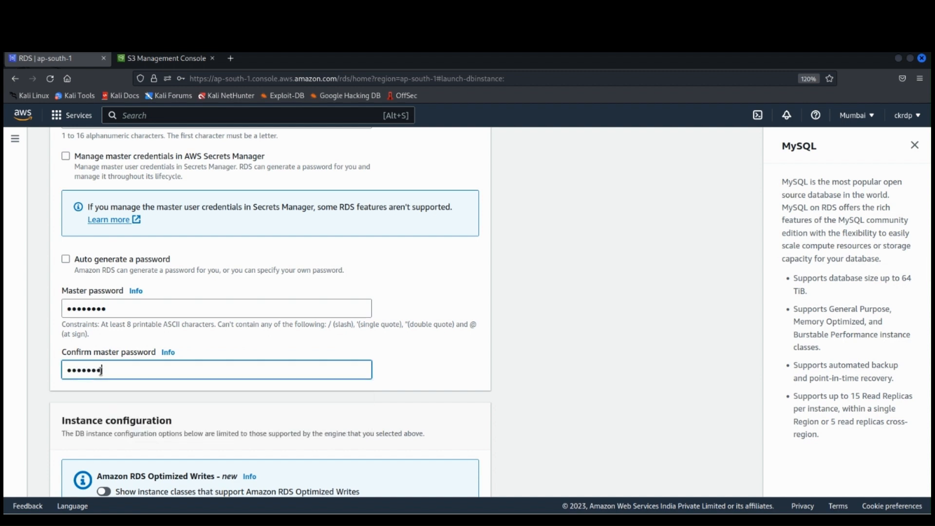
Step: Set the burstable DB instance class to db.t2.micro in the instance configuration
scroll(229, 380, "down", 3)
scroll(231, 380, "down", 3)
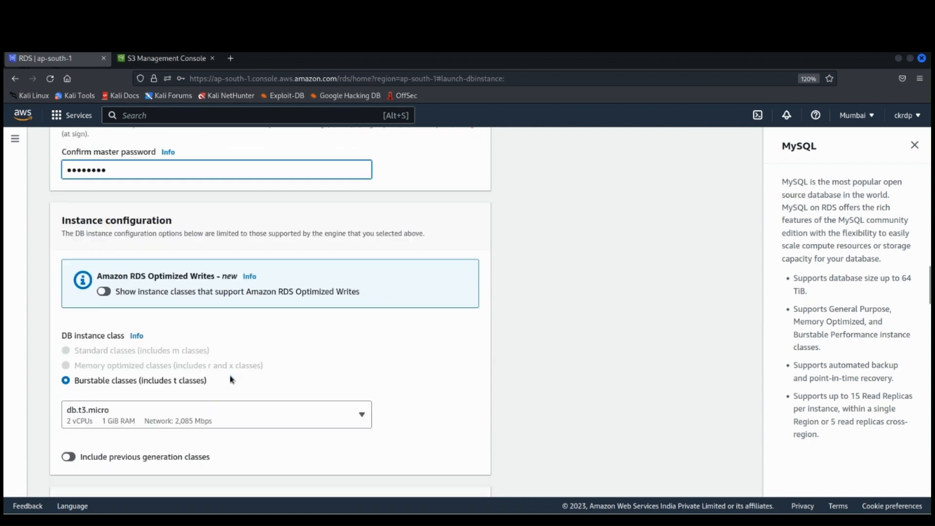
scroll(230, 379, "down", 2)
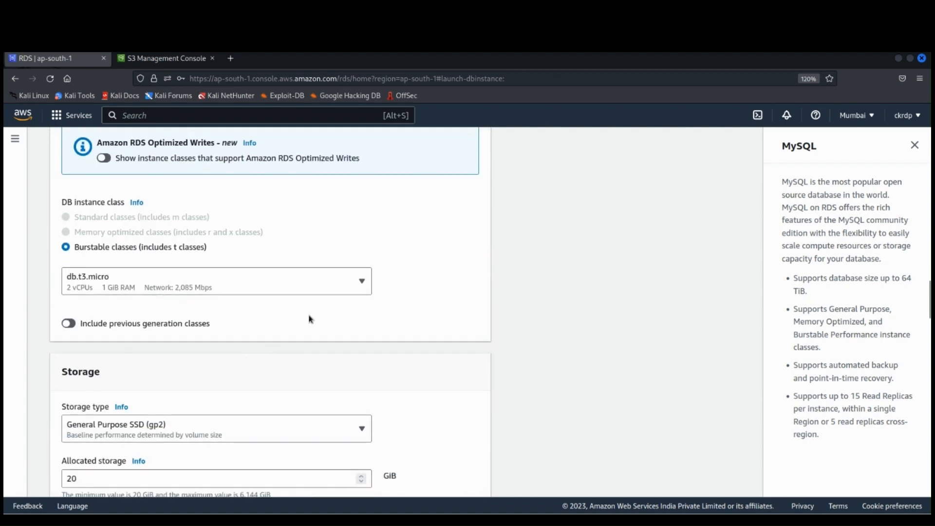
left_click(335, 284)
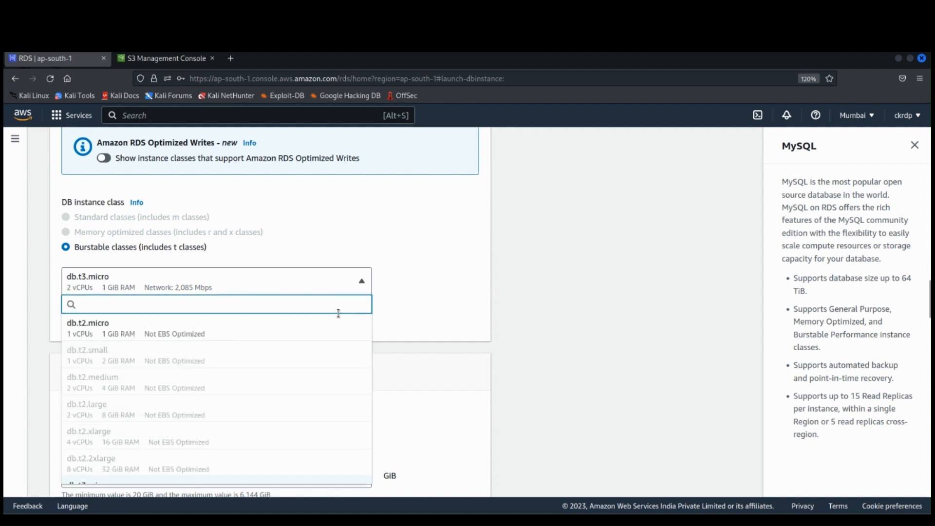
scroll(331, 336, "down", 2)
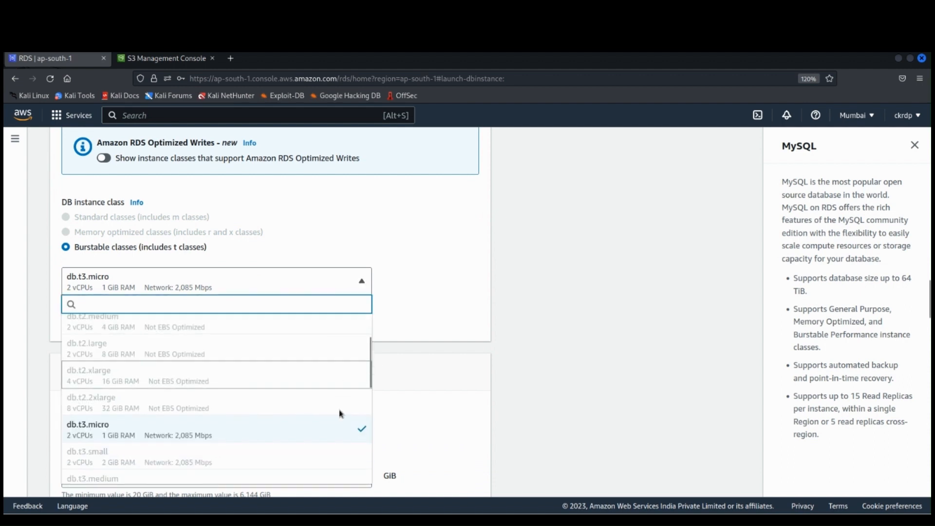
scroll(258, 381, "up", 5)
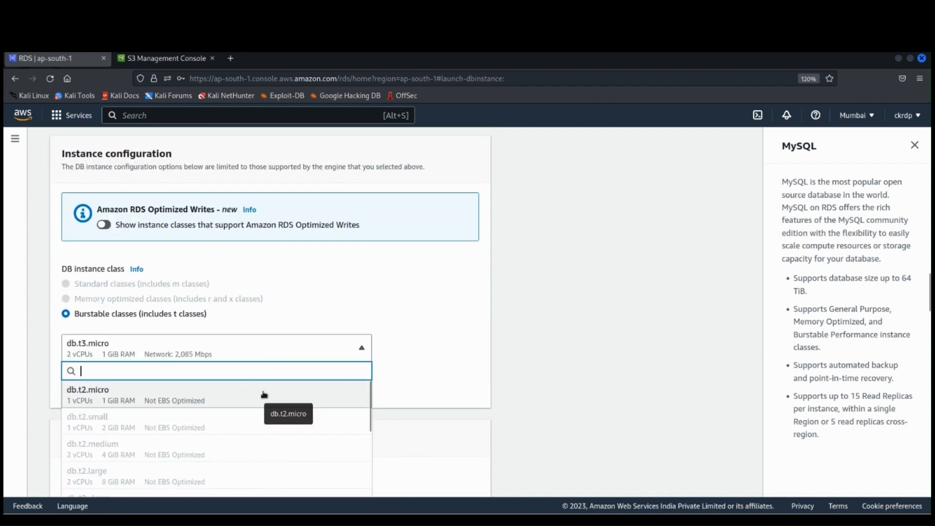
scroll(374, 360, "down", 3)
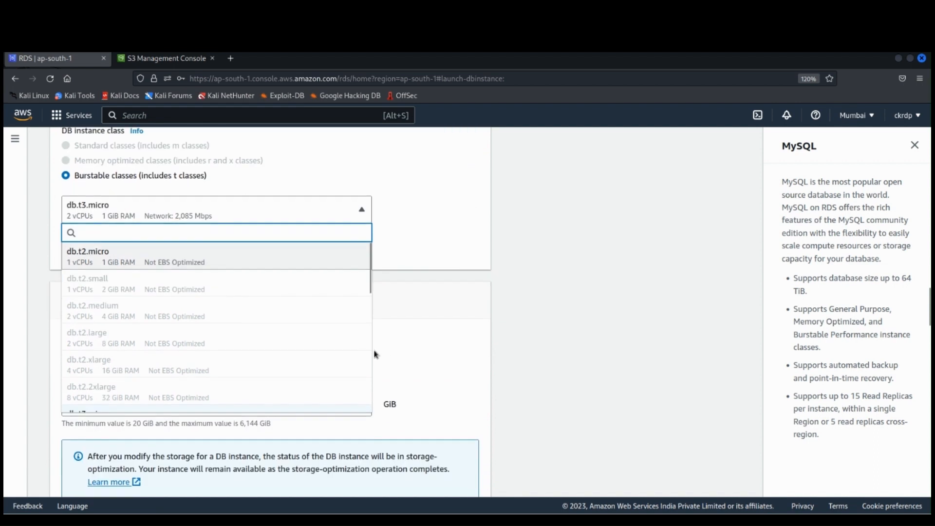
scroll(375, 354, "down", 1)
scroll(303, 299, "down", 2)
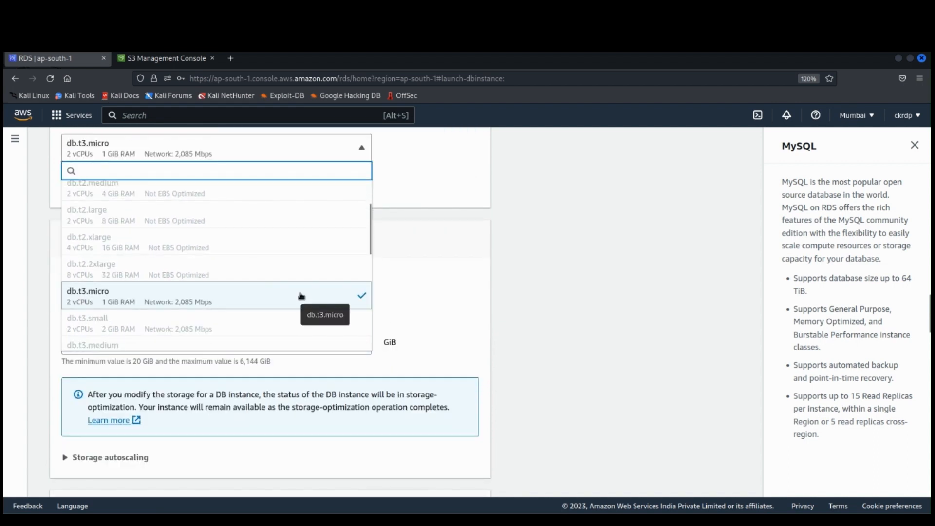
scroll(301, 295, "down", 4)
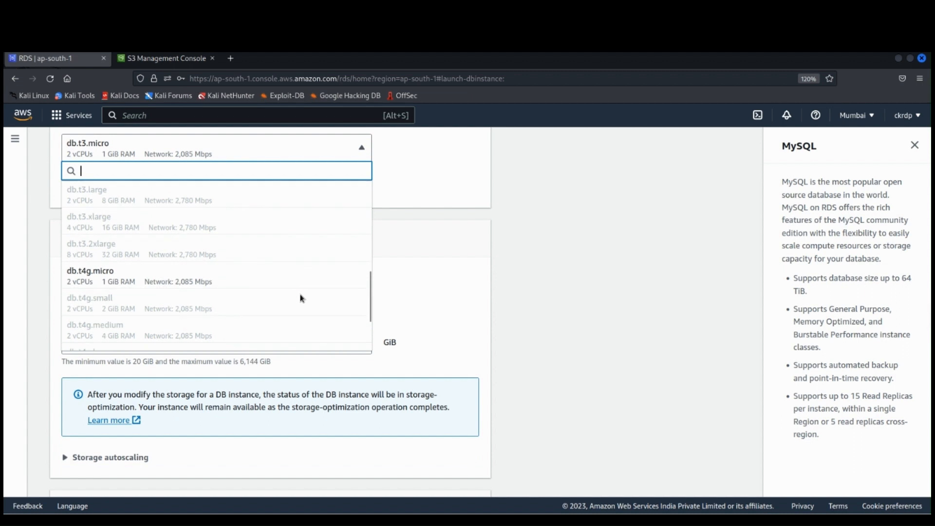
scroll(301, 298, "up", 5)
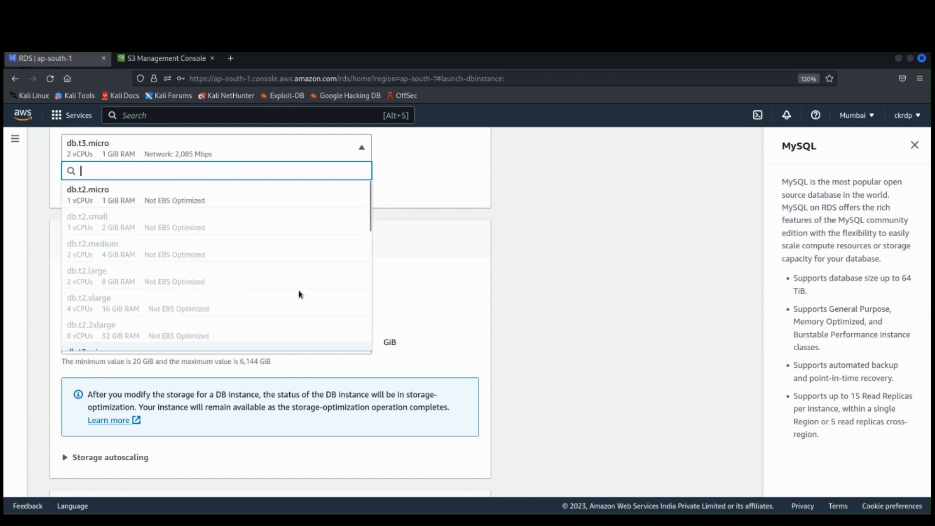
left_click(198, 199)
Step: Set public access to Yes in the database's connectivity settings
scroll(359, 243, "up", 2)
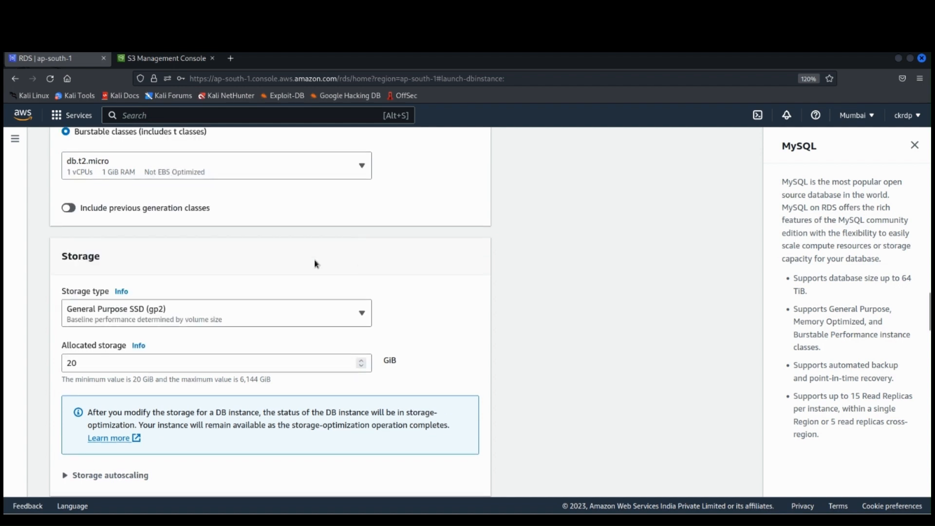
scroll(271, 300, "down", 4)
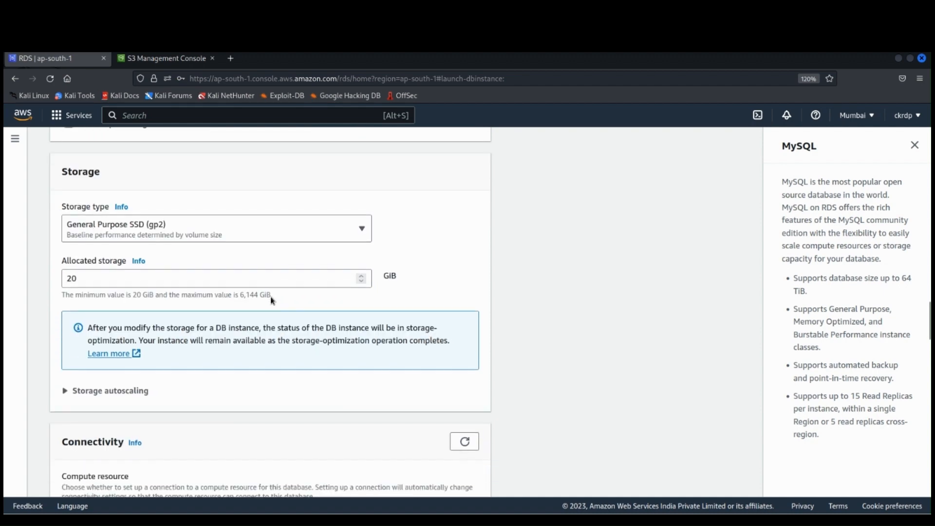
scroll(271, 300, "down", 4)
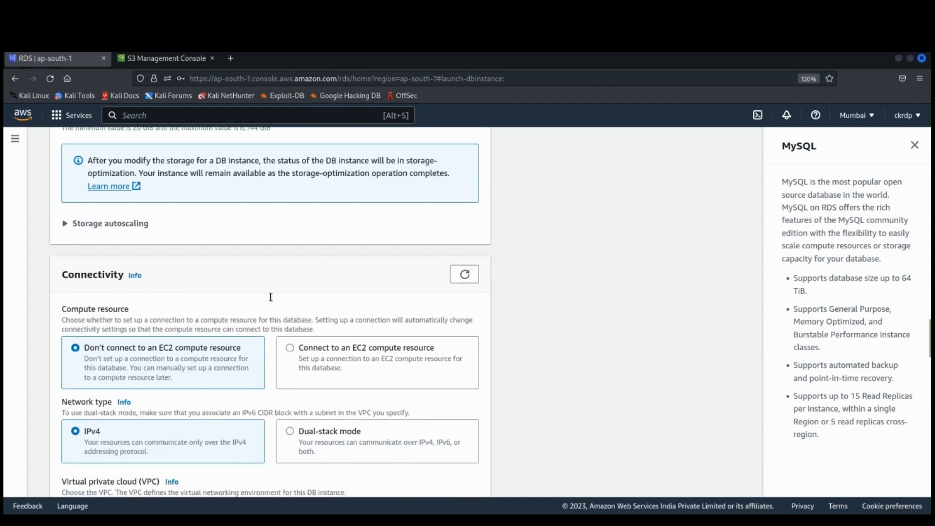
scroll(272, 300, "down", 4)
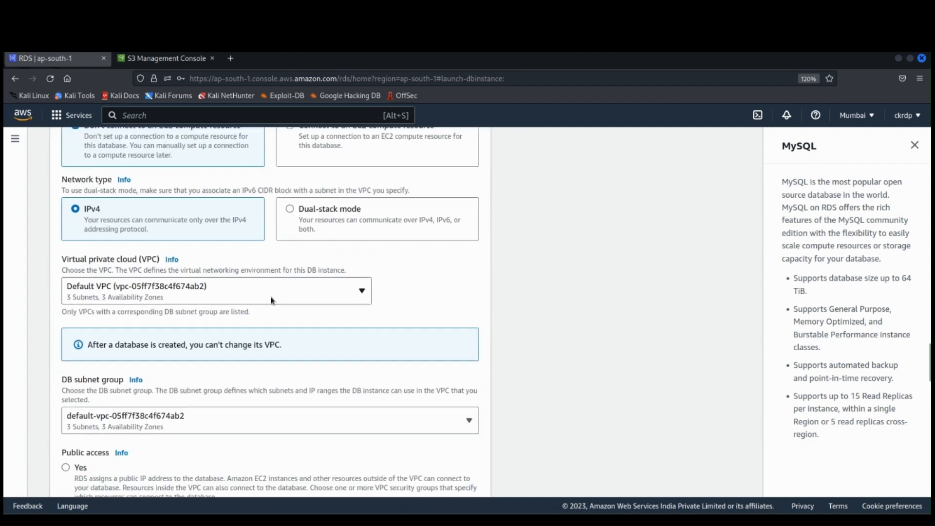
scroll(271, 301, "down", 3)
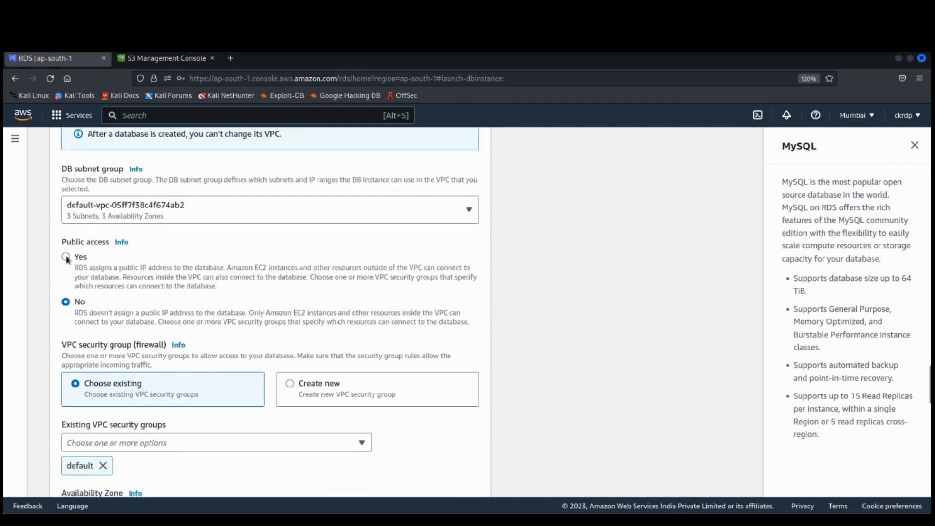
left_click(65, 256)
scroll(287, 289, "down", 4)
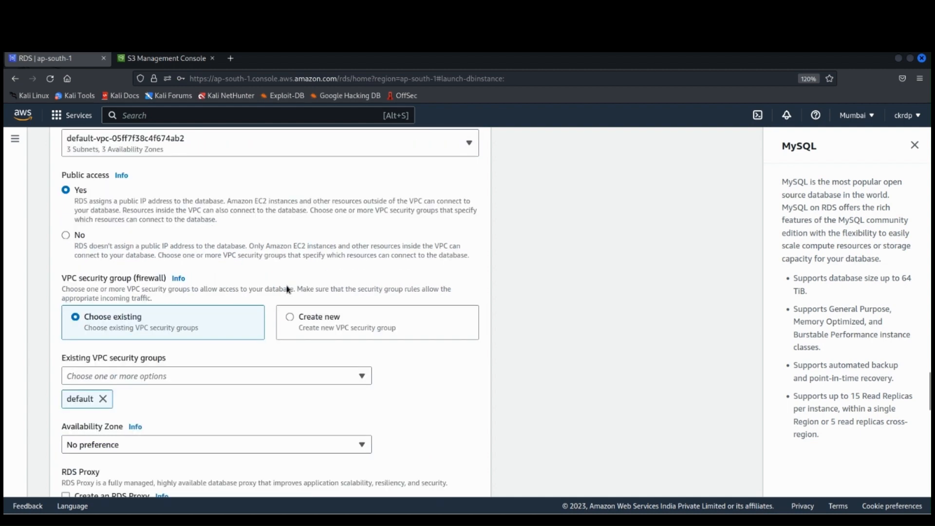
Step: Create the employee database, keeping the default security group, password authentication and remaining settings
scroll(286, 289, "down", 3)
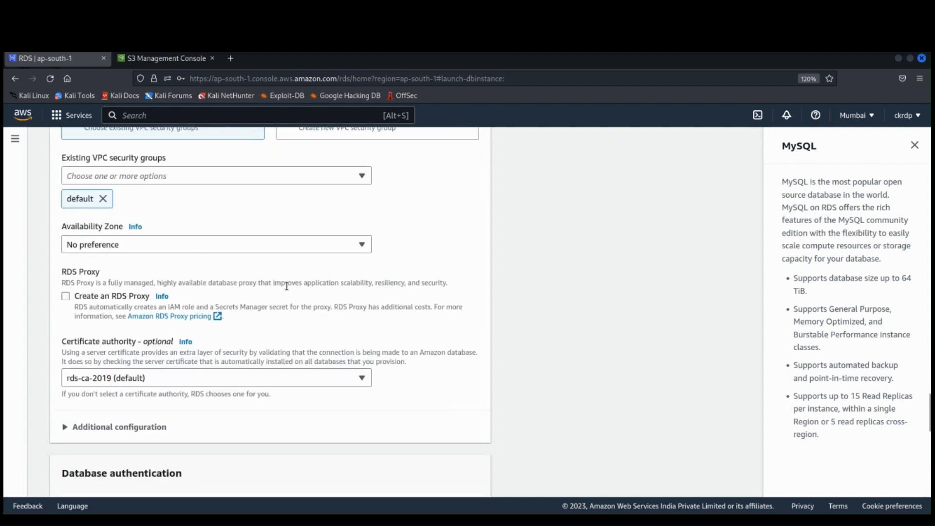
scroll(287, 289, "down", 3)
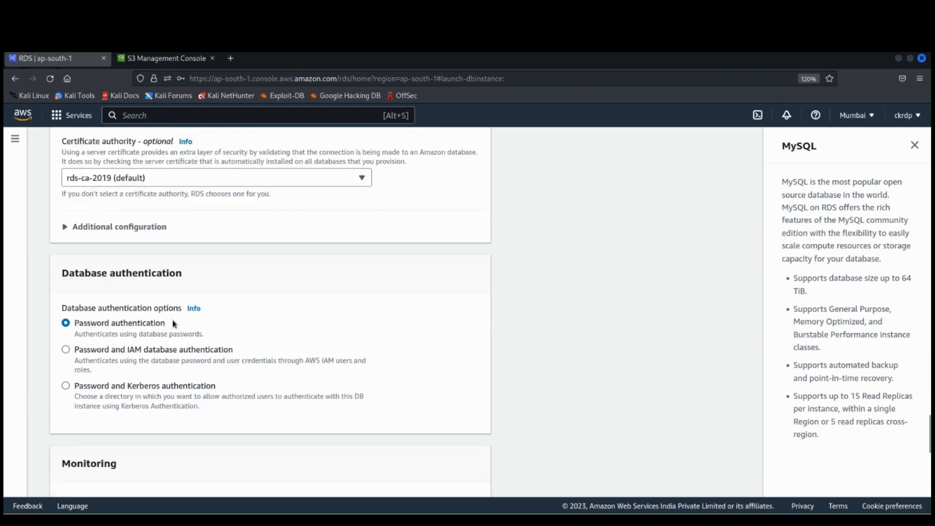
scroll(173, 324, "down", 3)
scroll(173, 321, "down", 4)
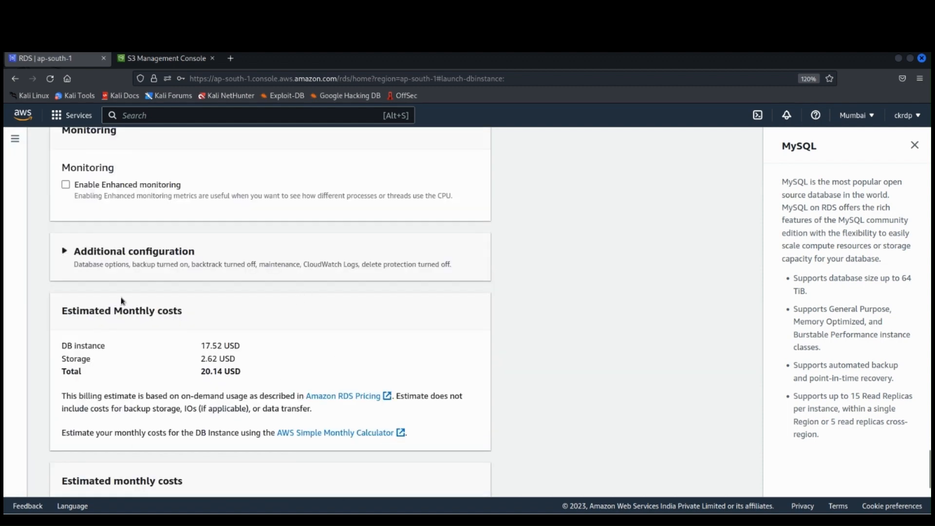
scroll(307, 386, "down", 3)
scroll(305, 378, "down", 3)
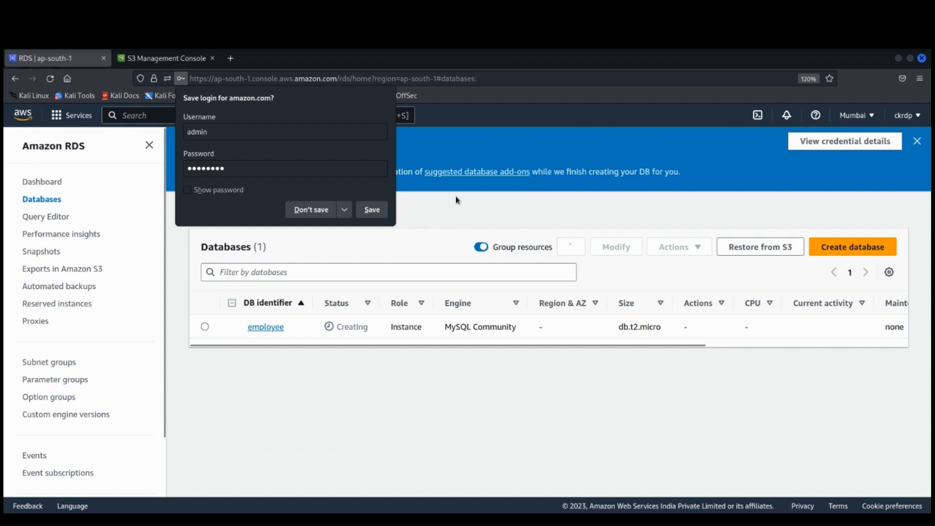
Step: Choose never to save the login for this site and close the suggested add-ons for employee
left_click(343, 209)
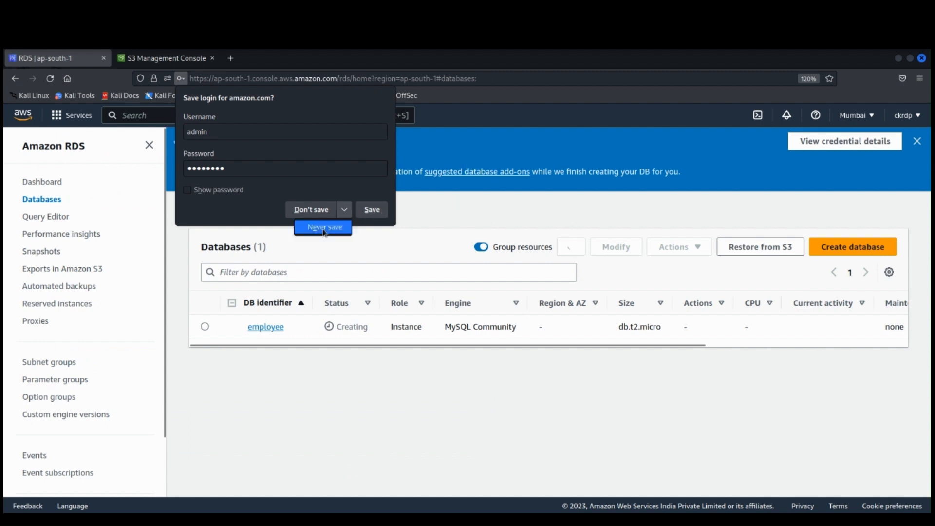
left_click(323, 227)
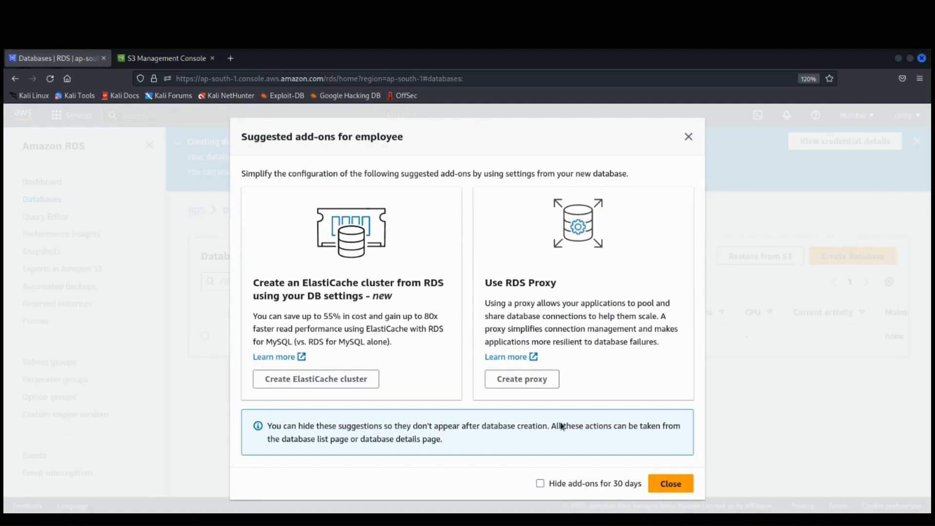
left_click(667, 482)
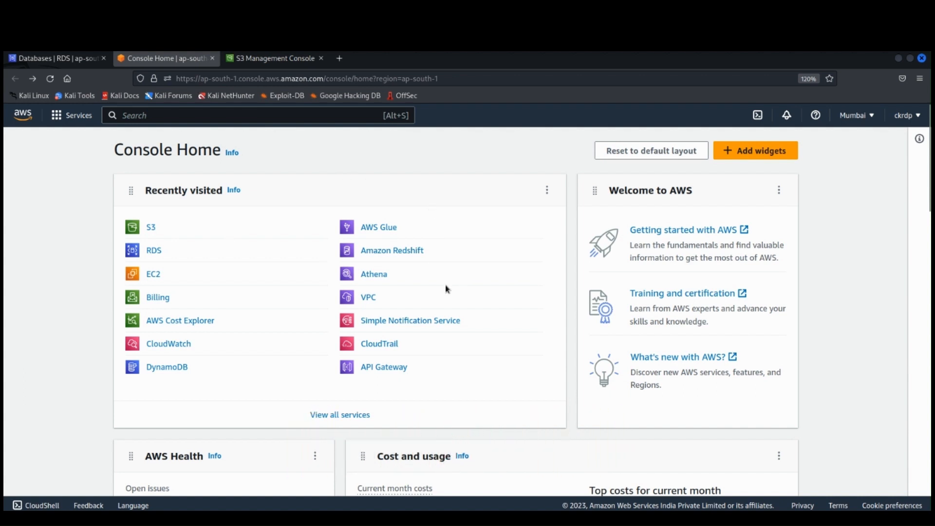
Step: Search the AWS services for s3 and open the S3 console
type("s3")
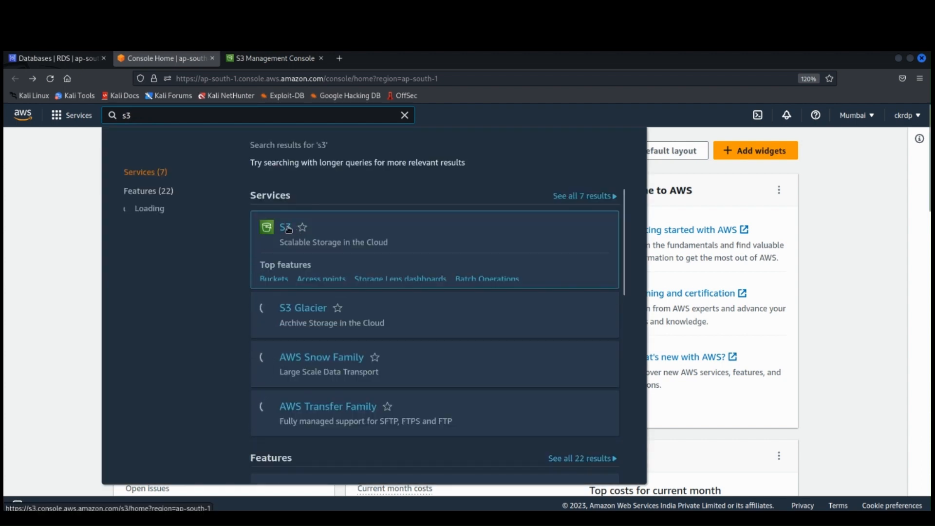
left_click(289, 229)
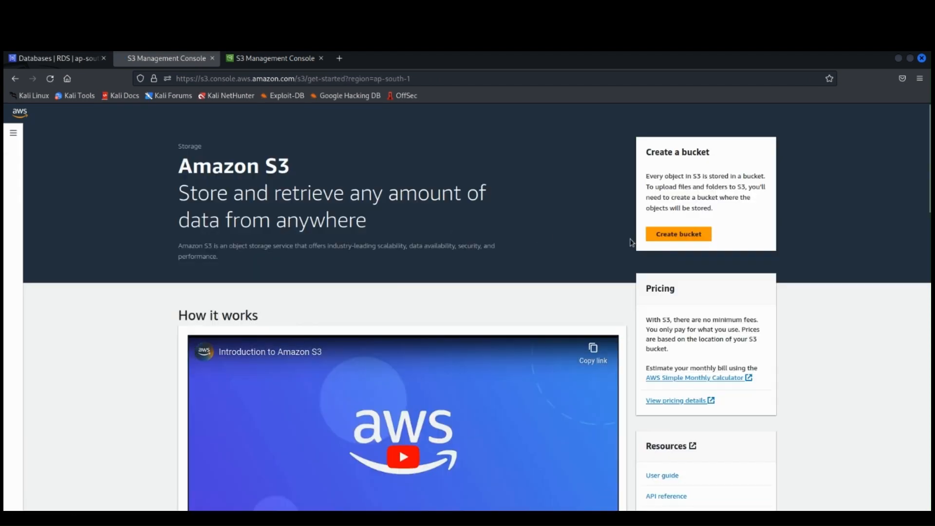
Step: Create an S3 bucket named ckempbucket in the Asia Pacific (Mumbai) region with the default settings
left_click(676, 234)
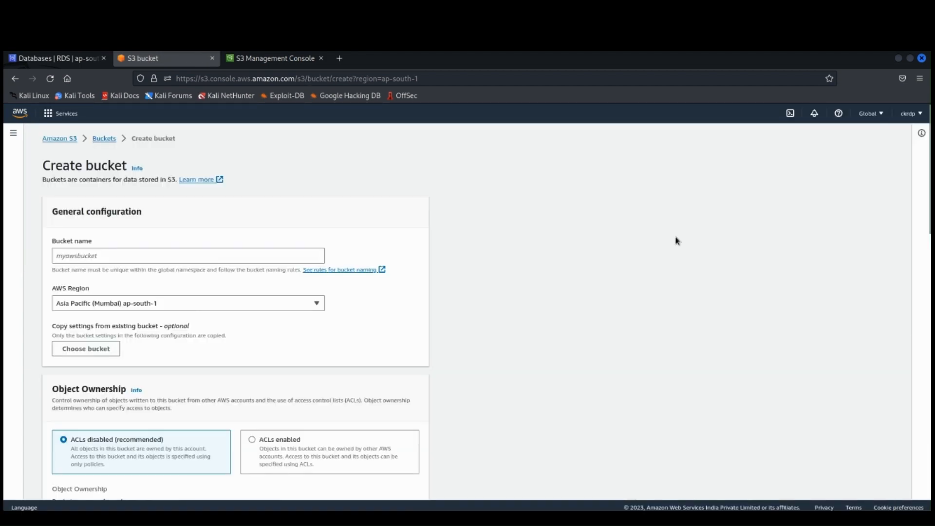
left_click(242, 249)
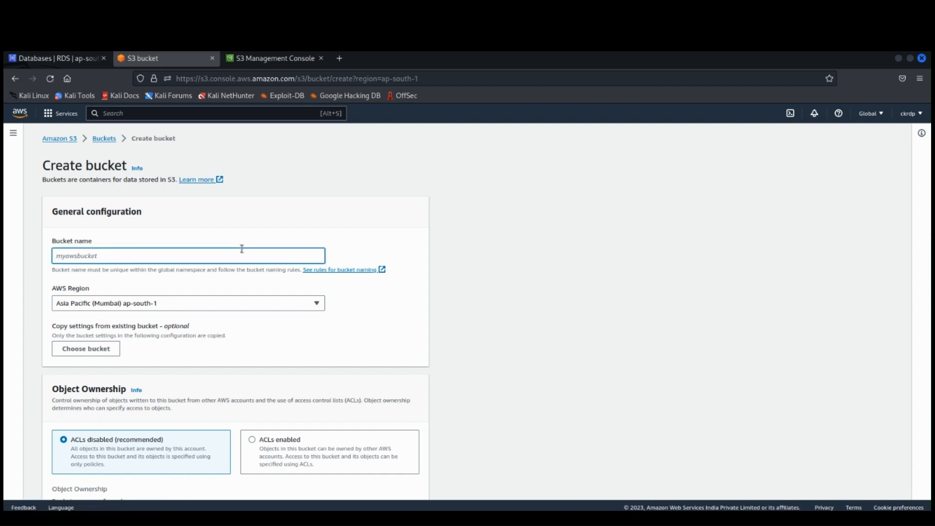
type("ckempbucket")
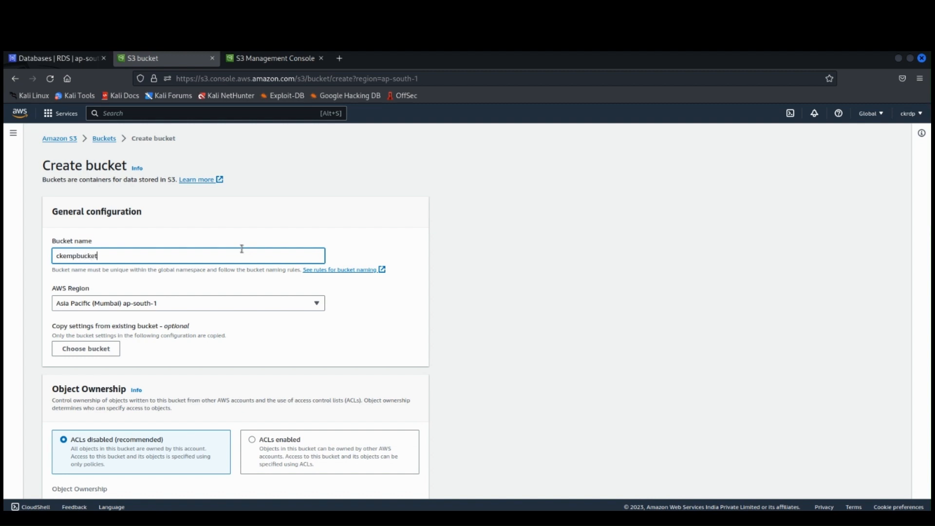
left_click(392, 300)
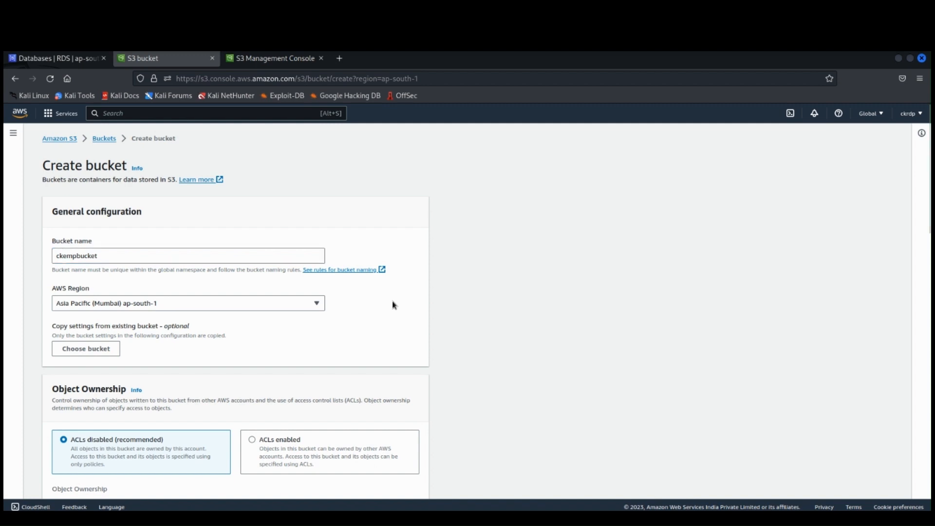
scroll(394, 305, "down", 5)
scroll(393, 305, "down", 5)
scroll(393, 305, "down", 6)
scroll(394, 305, "down", 4)
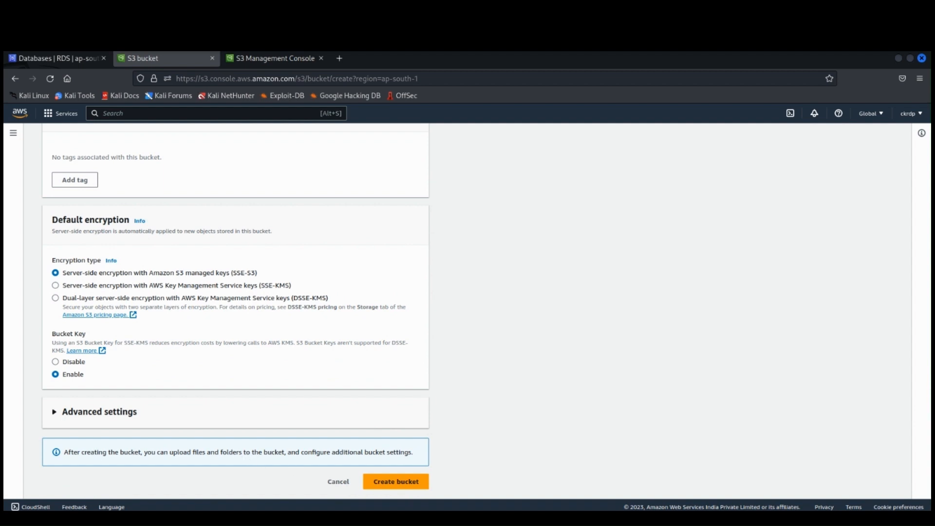
left_click(390, 481)
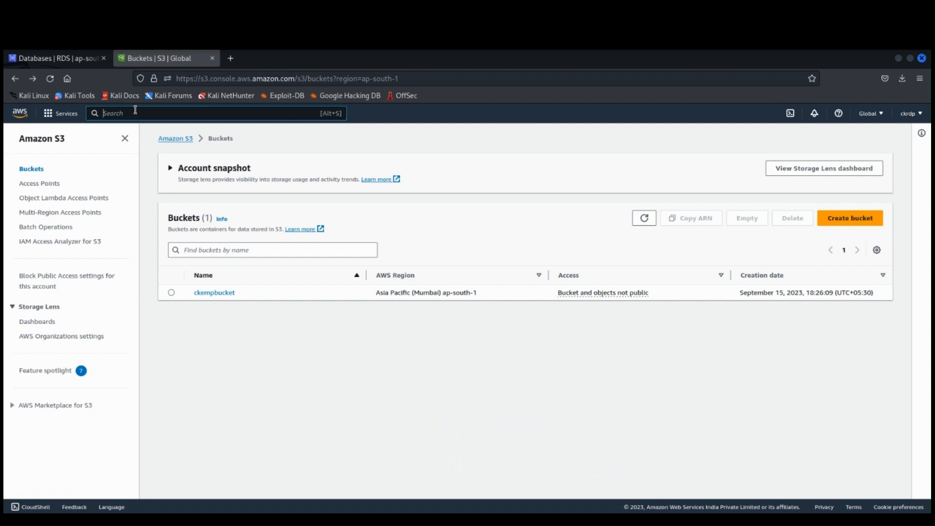
Step: Search the AWS services for Ec2 and open the EC2 console in a new browser tab
type("Ec")
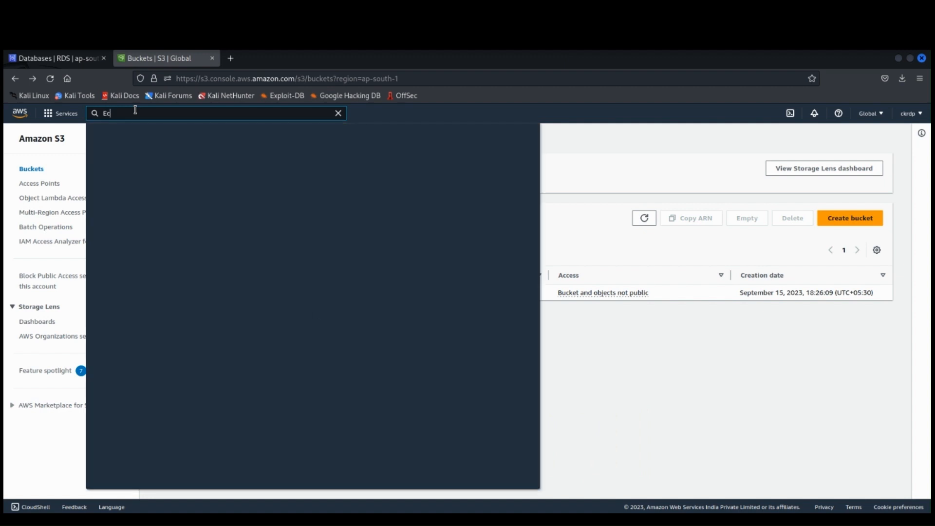
type("2")
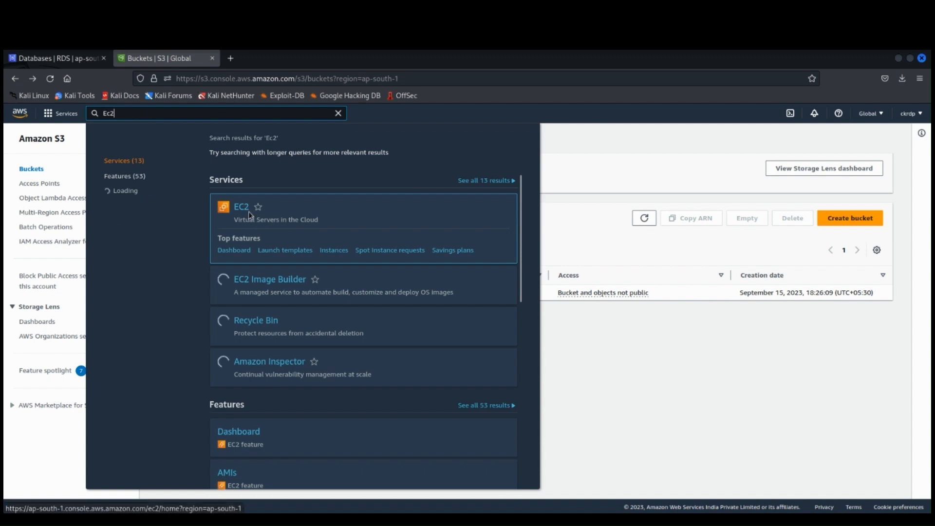
right_click(249, 212)
left_click(255, 217)
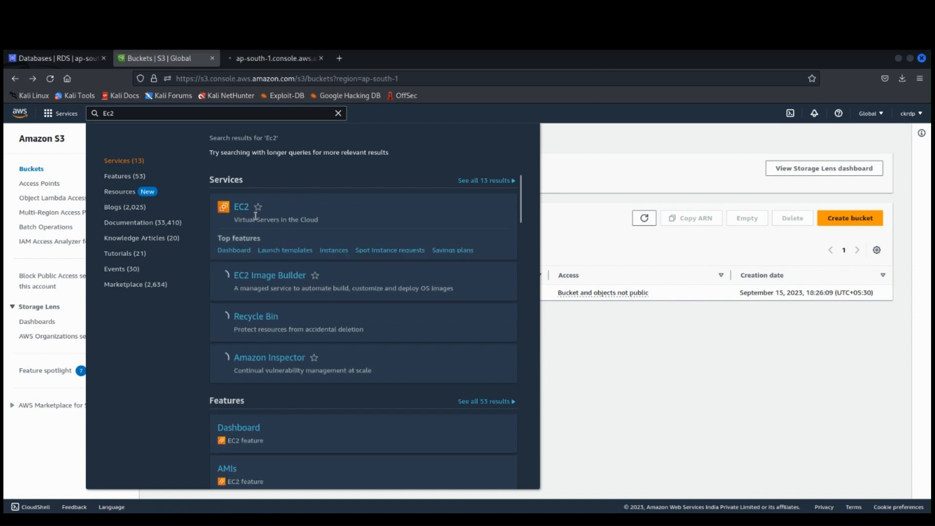
left_click(258, 56)
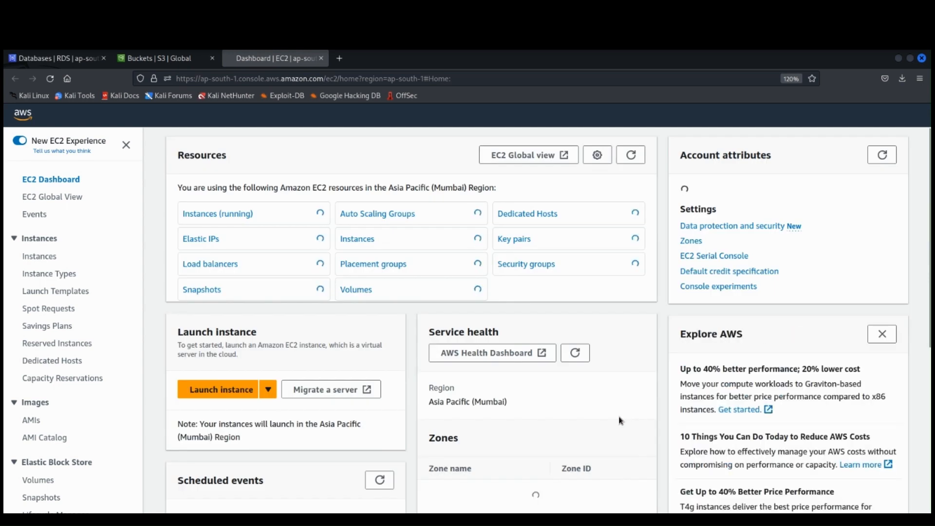
Step: Start launching a new EC2 instance and name it ckempins
left_click(231, 393)
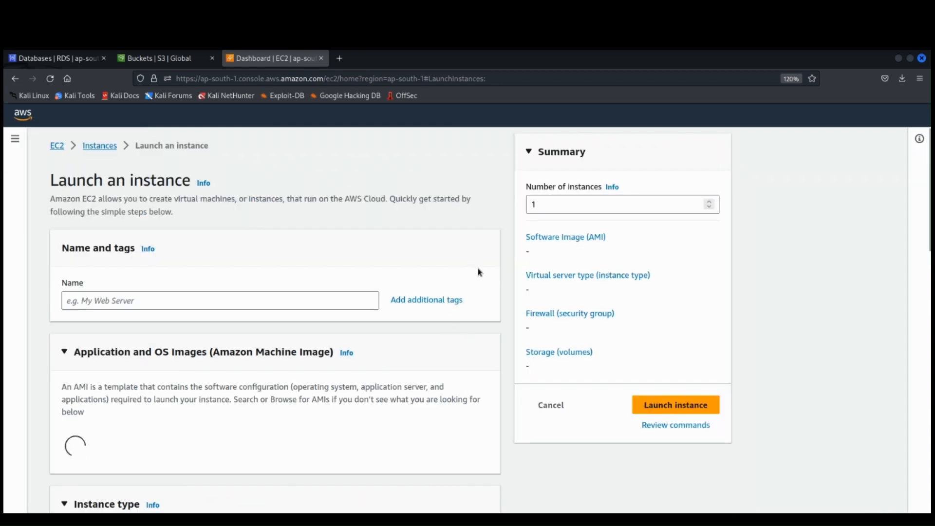
left_click(173, 297)
type("c")
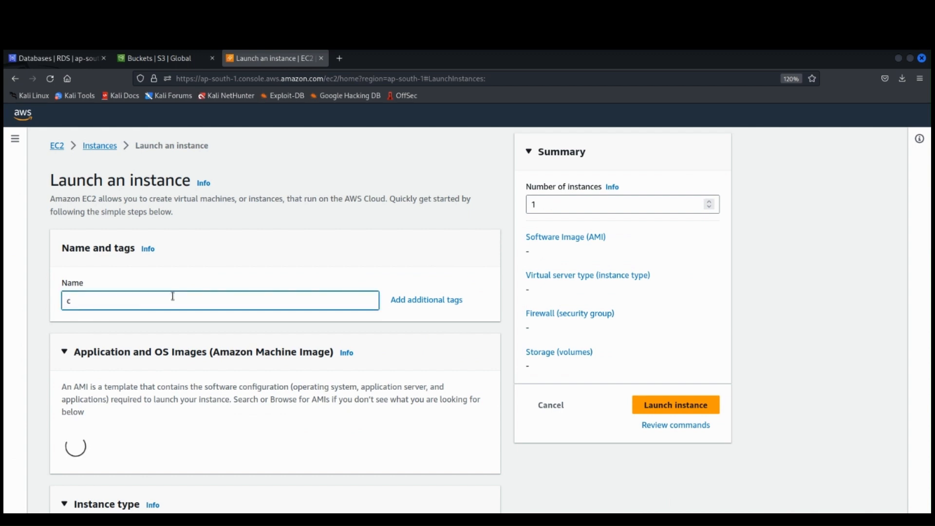
type("kempins")
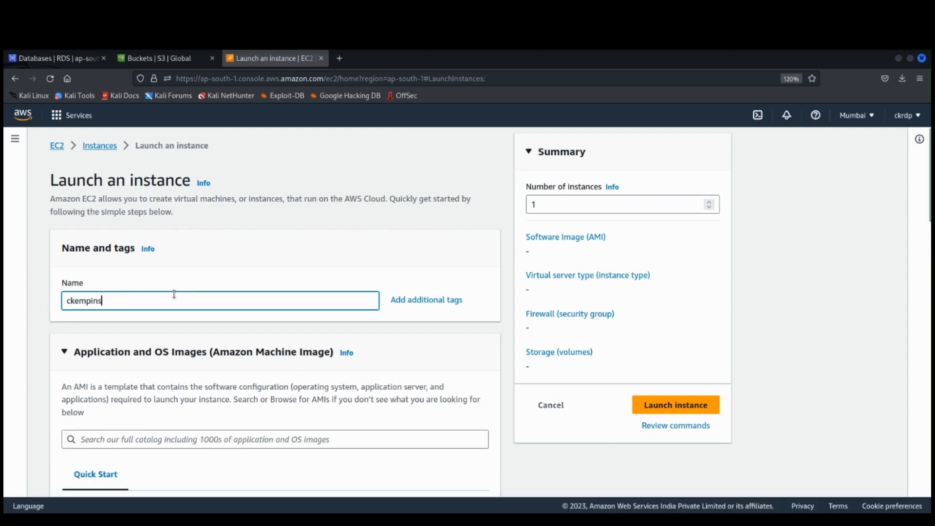
Step: Choose Amazon Linux as the operating system, review the available machine images and keep the Amazon Linux 2023 AMI
scroll(177, 297, "down", 5)
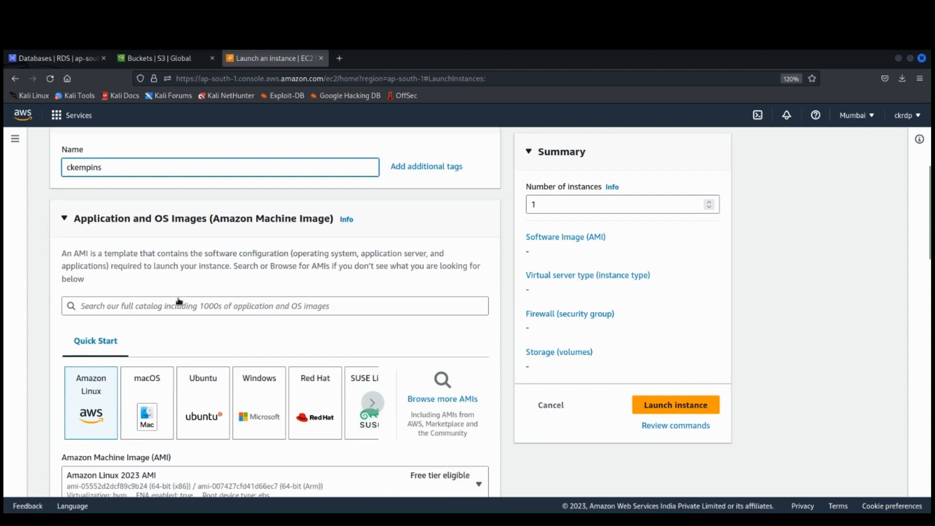
scroll(179, 301, "down", 2)
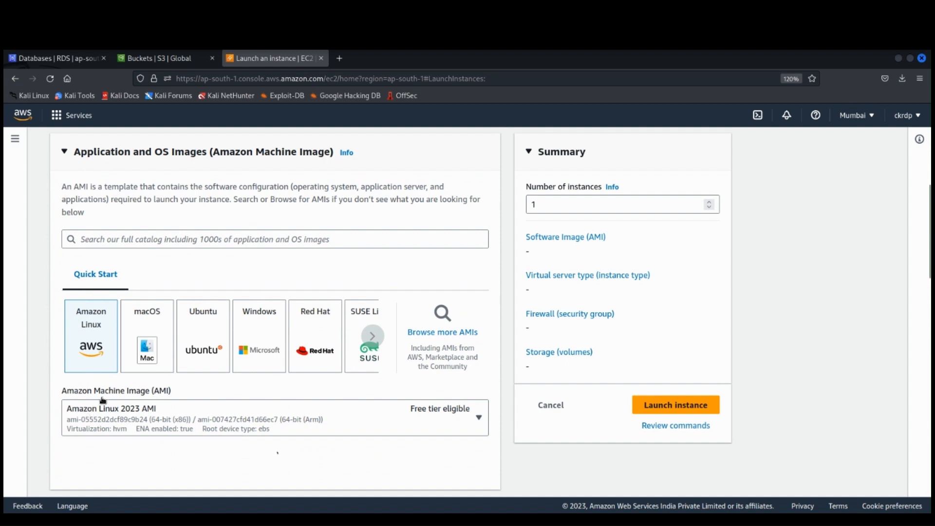
left_click(98, 343)
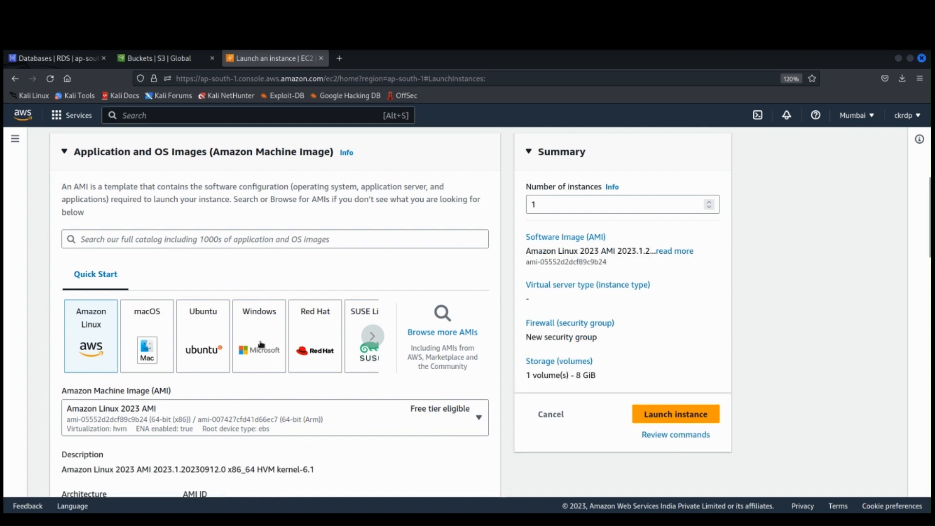
scroll(261, 343, "down", 4)
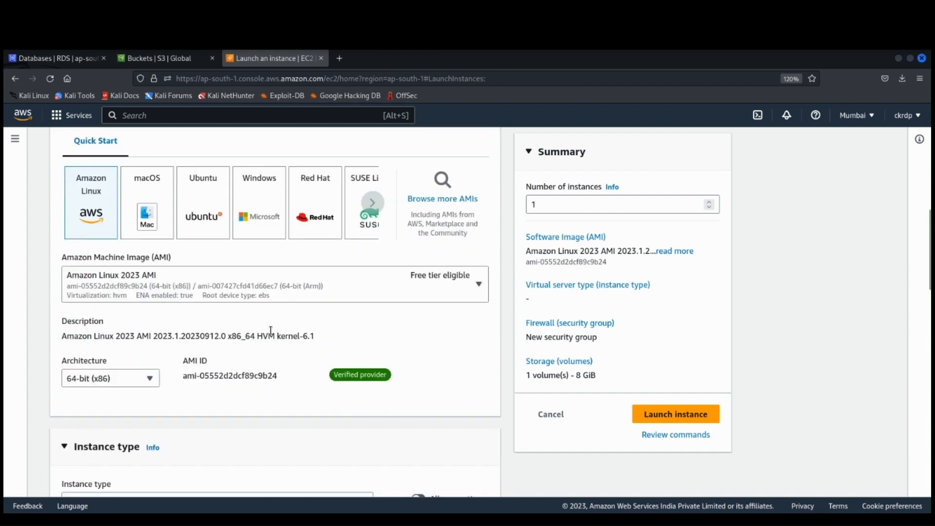
left_click(480, 287)
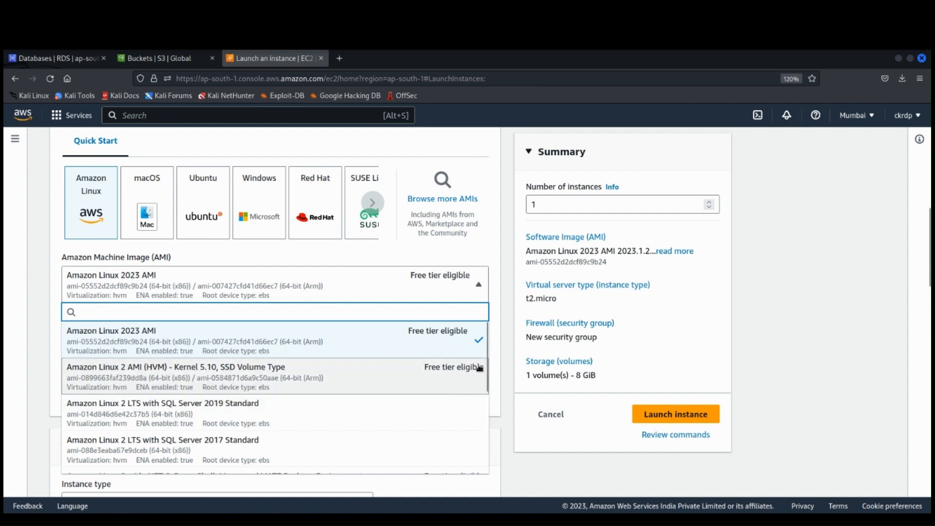
scroll(488, 347, "down", 2)
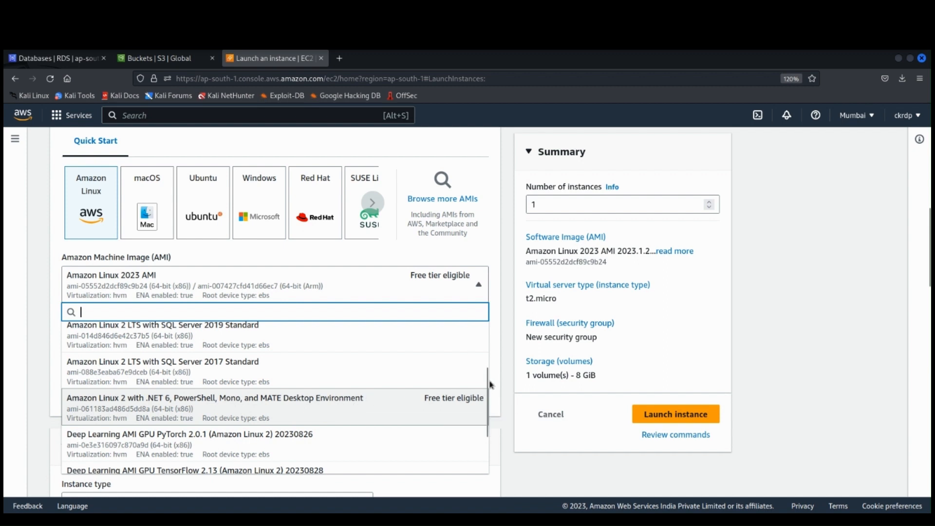
scroll(482, 368, "up", 3)
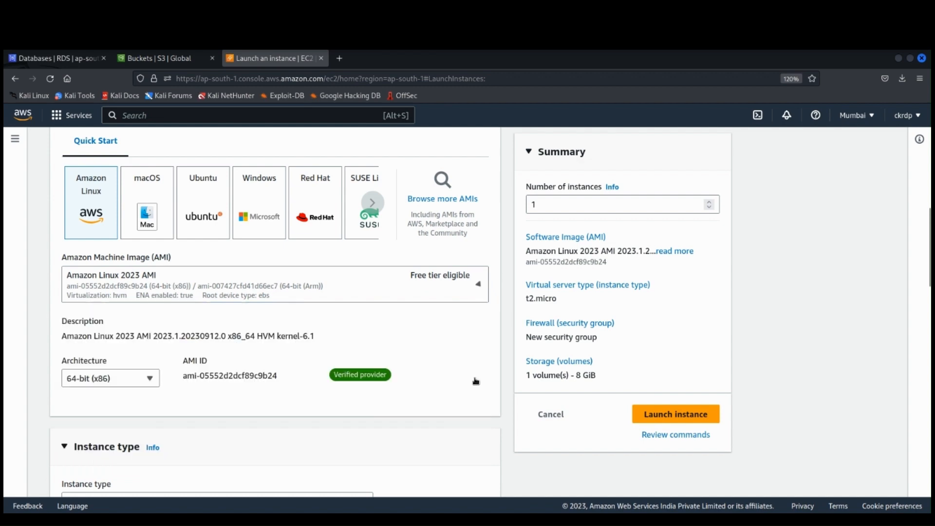
Step: Create a new RSA key pair named ckempins in .pem format for the instance, keeping the t2.micro instance type
scroll(475, 380, "down", 3)
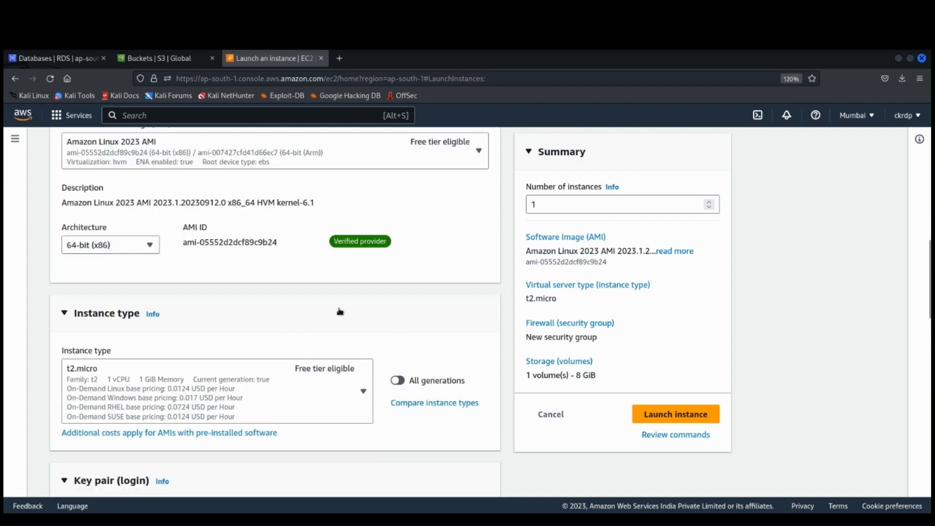
scroll(313, 327, "down", 2)
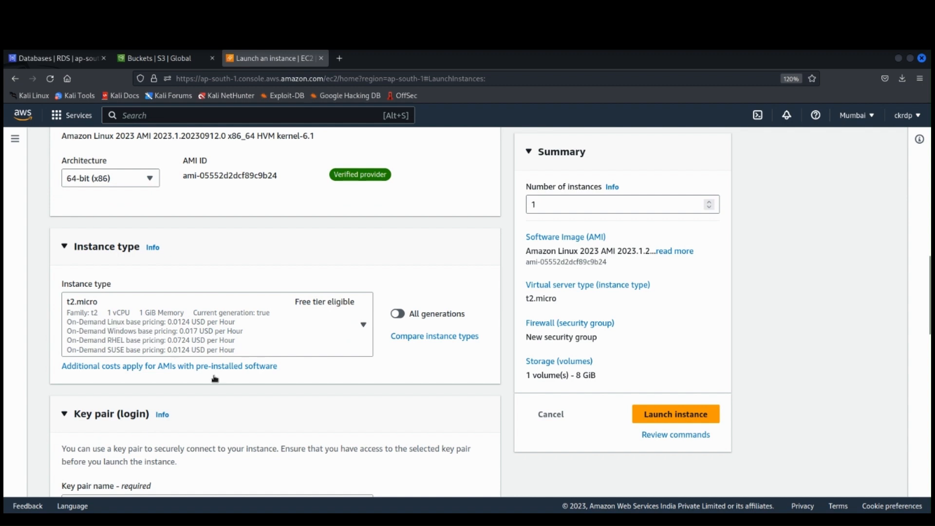
scroll(235, 380, "down", 1)
scroll(234, 380, "down", 5)
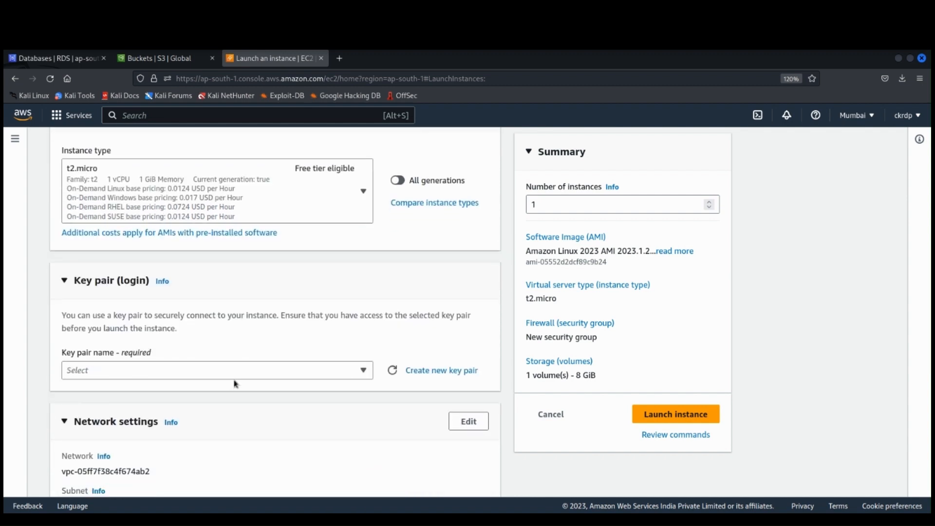
left_click(440, 371)
left_click(360, 215)
type("ckemp")
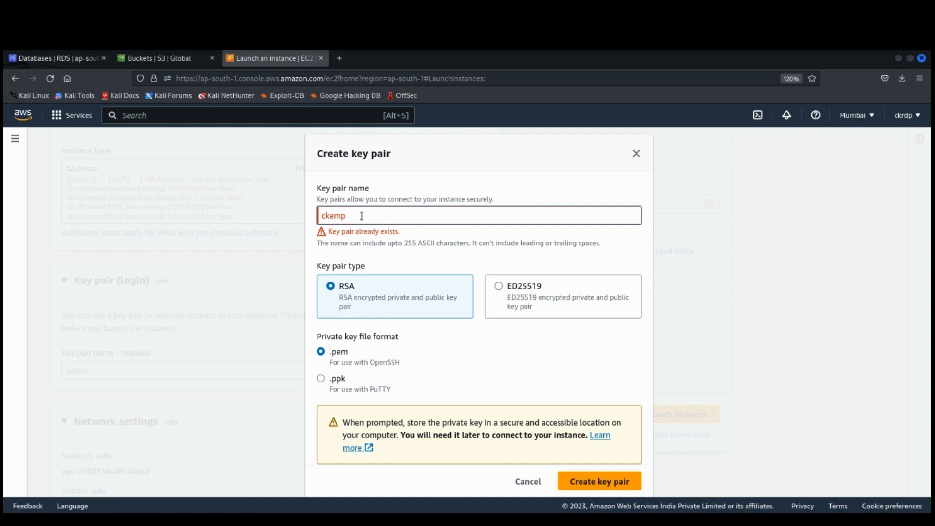
type("ins")
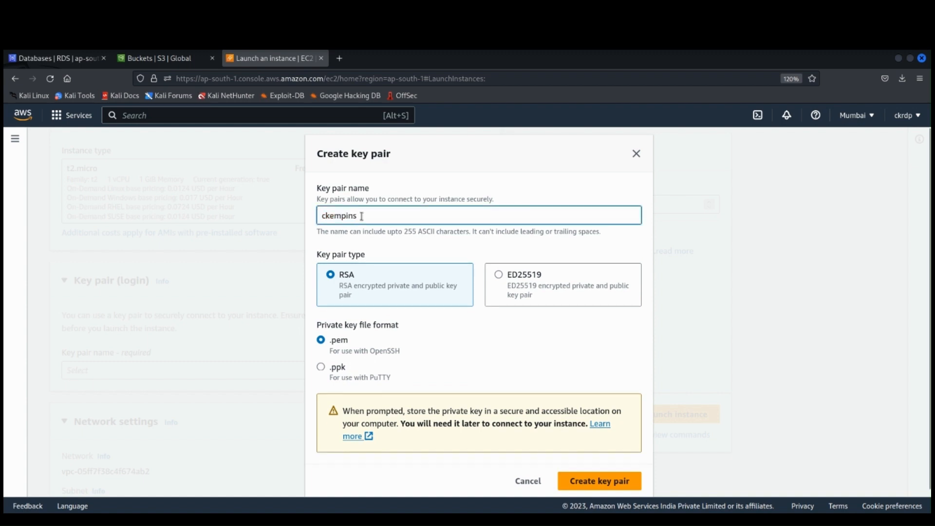
scroll(508, 343, "down", 2)
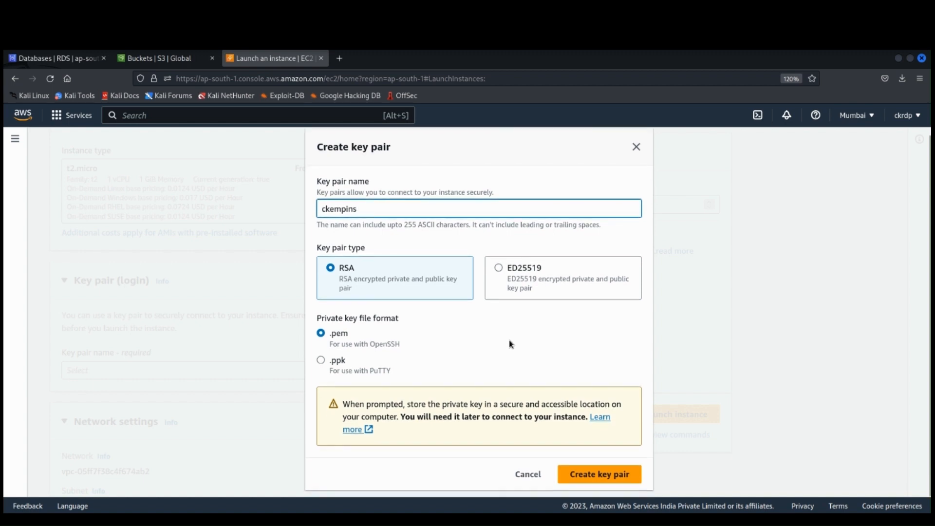
left_click(605, 479)
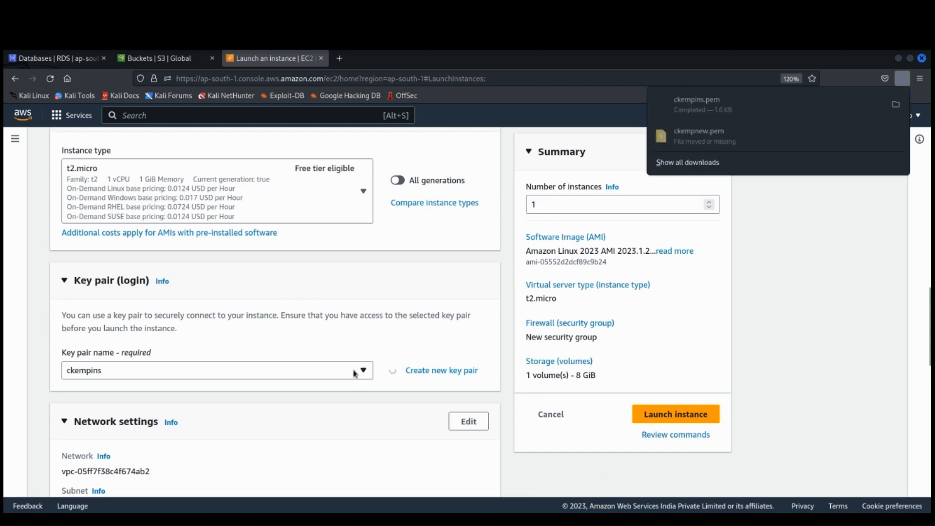
Step: Launch the instance with the default network and storage settings and open the list of instances
scroll(354, 373, "down", 4)
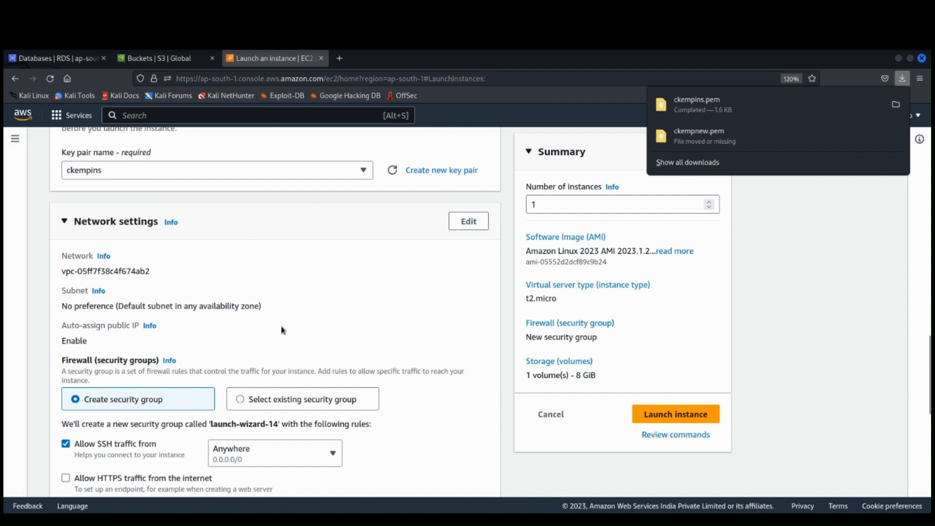
scroll(283, 330, "down", 3)
scroll(283, 330, "down", 4)
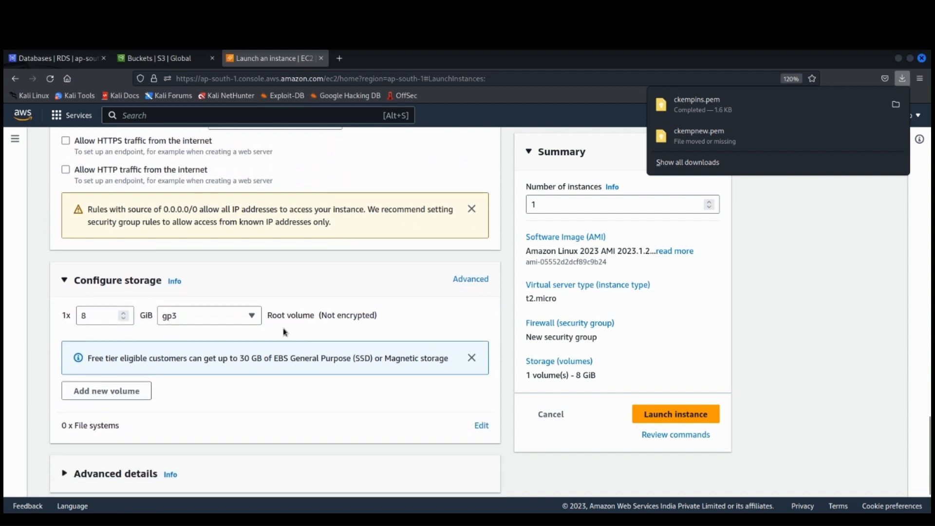
left_click(684, 417)
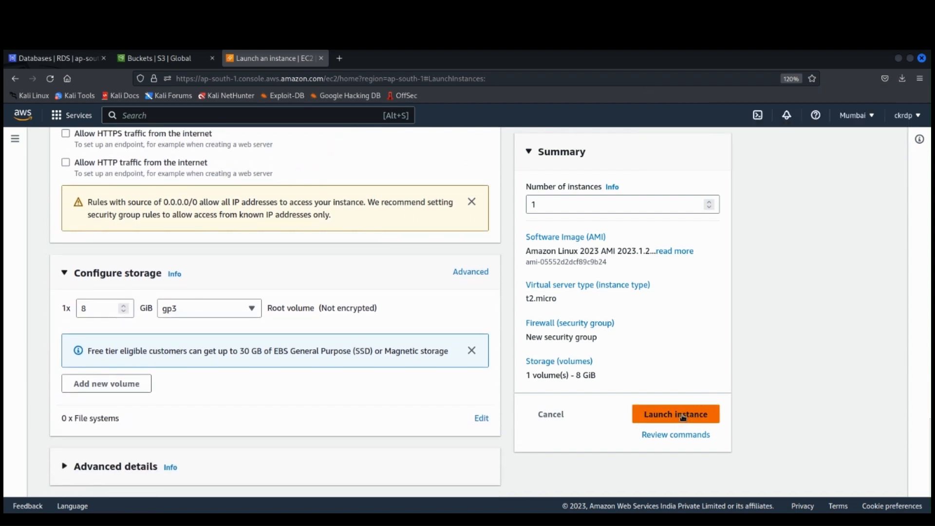
left_click(683, 415)
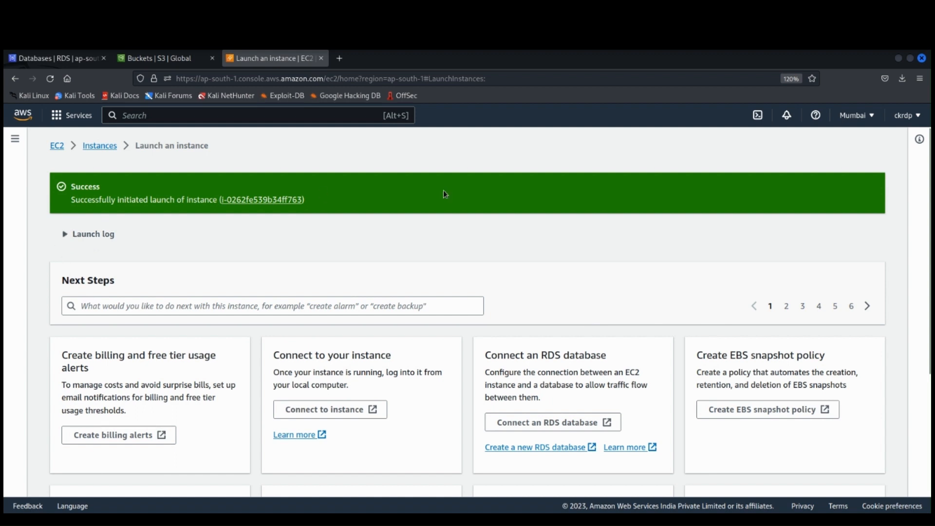
left_click(104, 147)
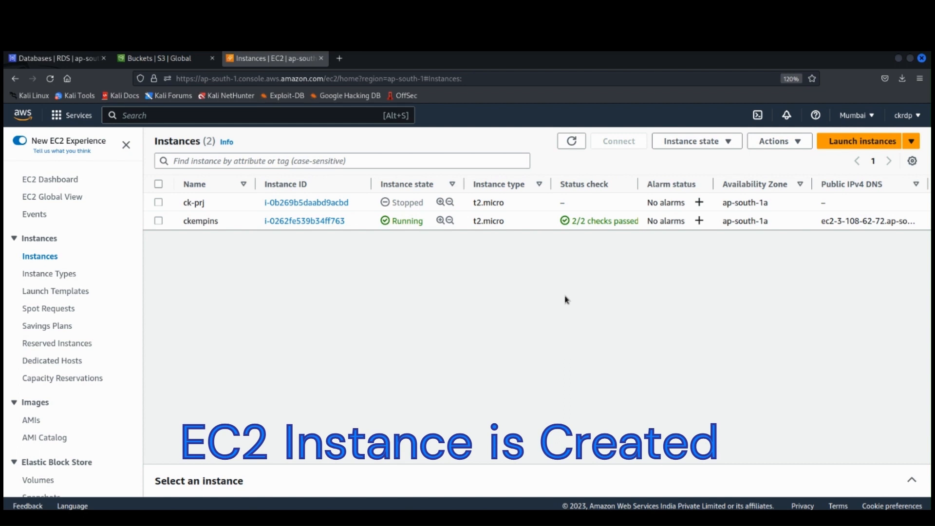
Step: Examine the summary and details of the ckempins instance and return to the instances list
left_click(313, 221)
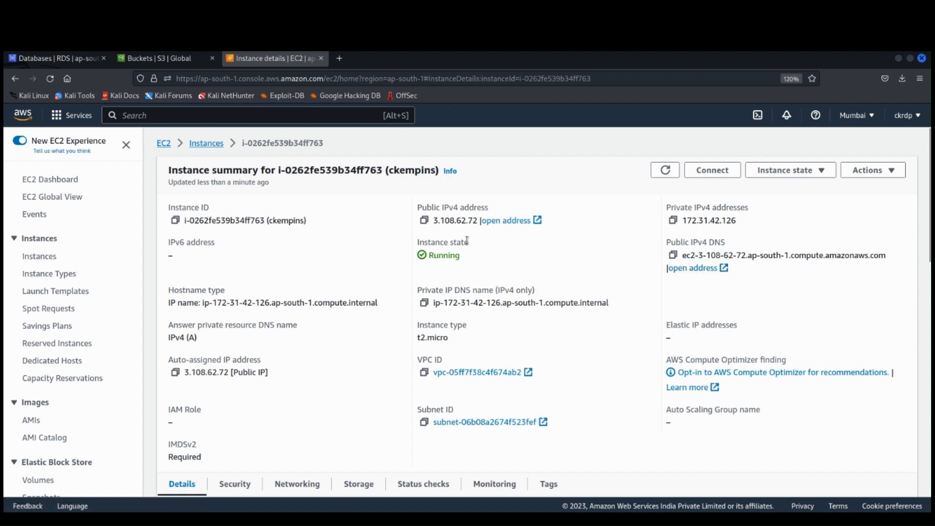
scroll(427, 374, "down", 2)
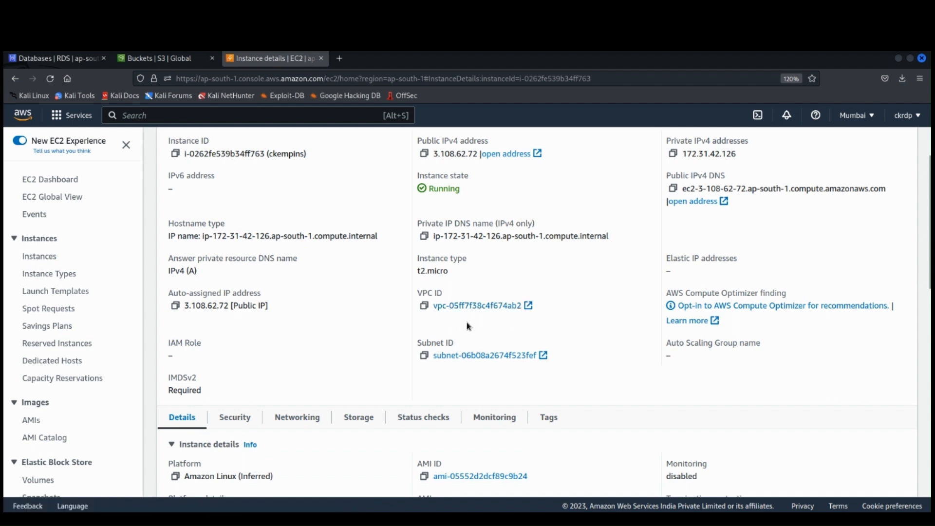
scroll(468, 327, "down", 3)
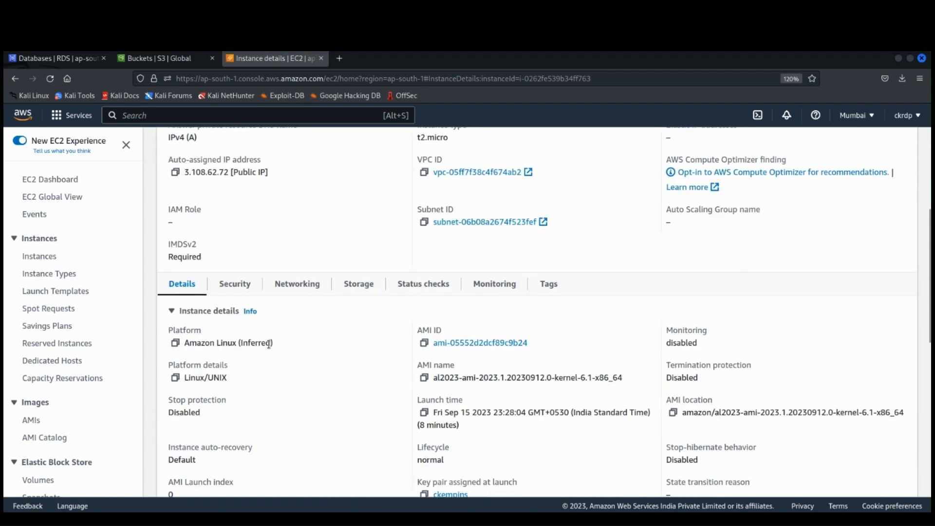
scroll(262, 351, "down", 5)
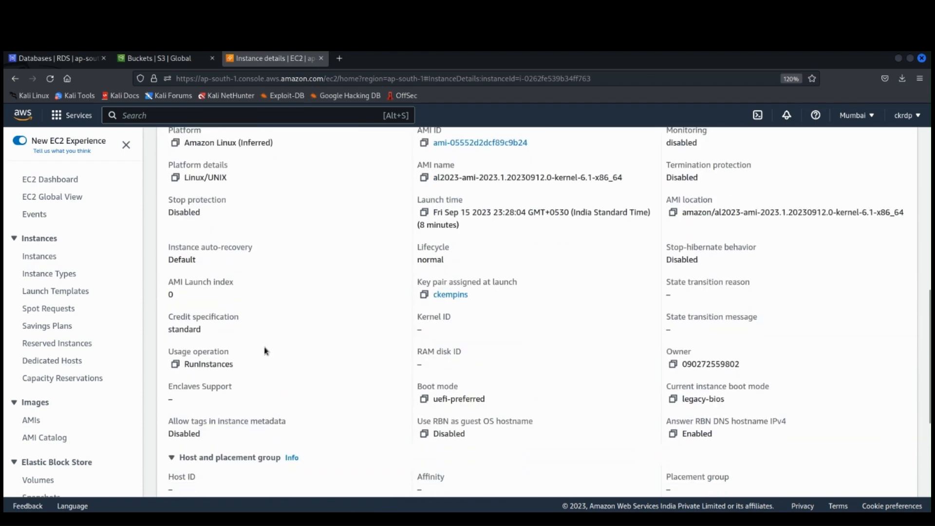
scroll(716, 411, "down", 2)
scroll(604, 373, "up", 3)
scroll(603, 373, "up", 8)
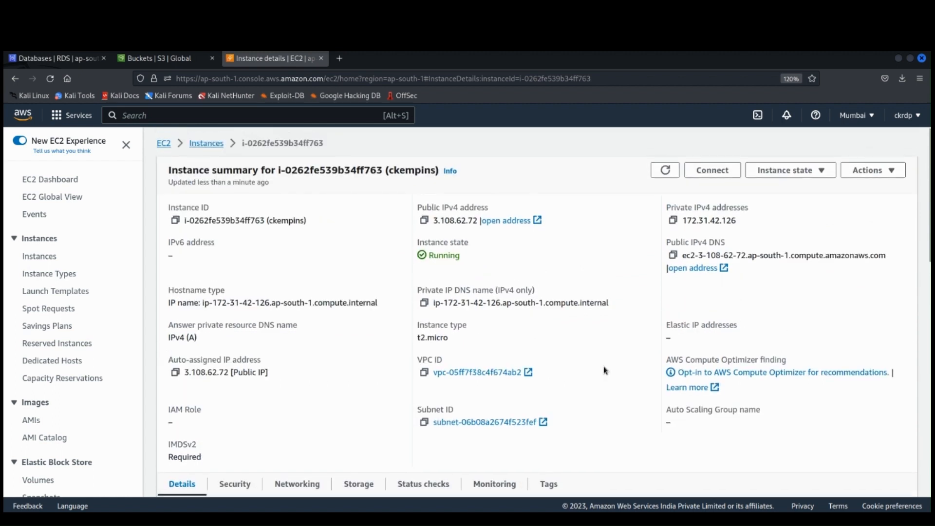
key("alt+Left")
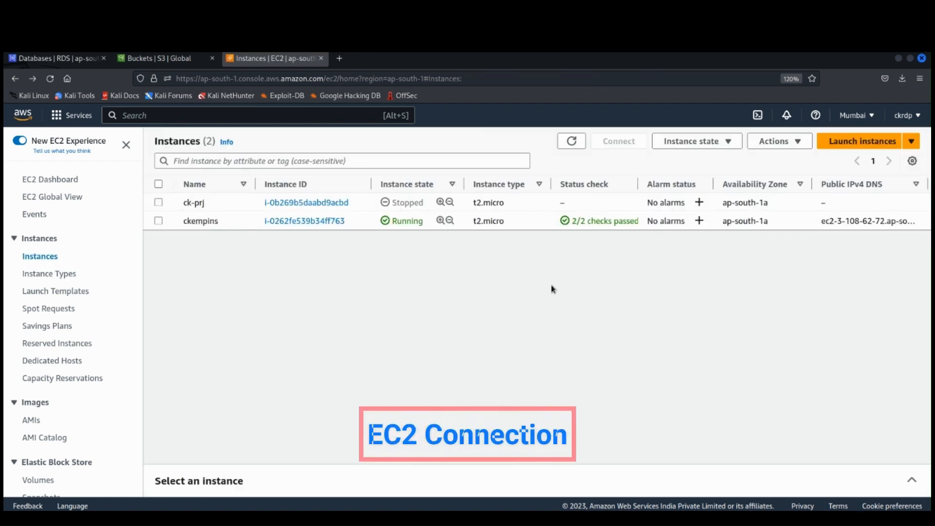
Step: Open the connection options for the ckempins instance and view the EC2 Instance Connect settings
left_click(158, 222)
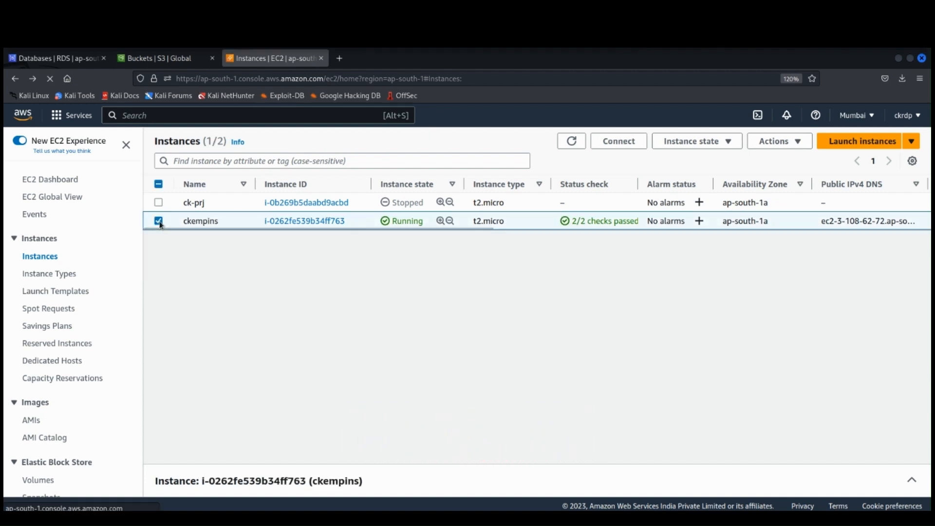
left_click(618, 142)
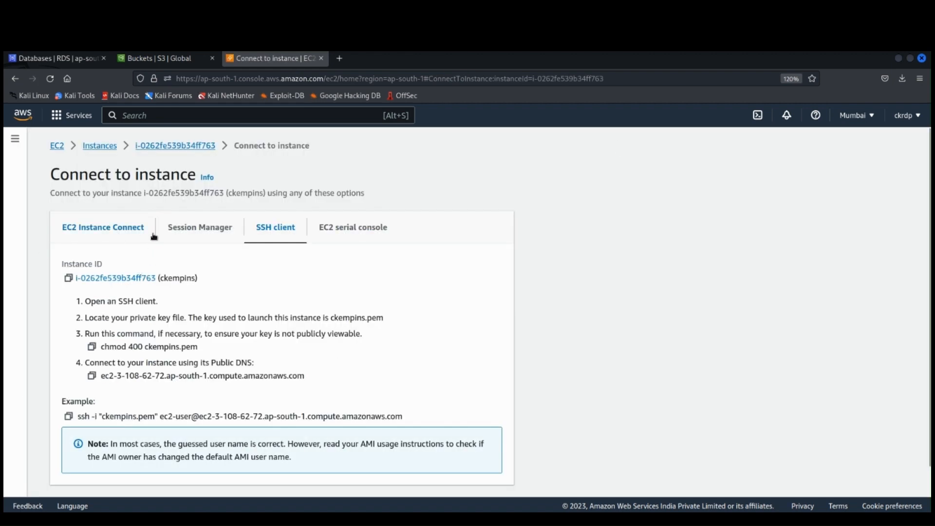
left_click(98, 234)
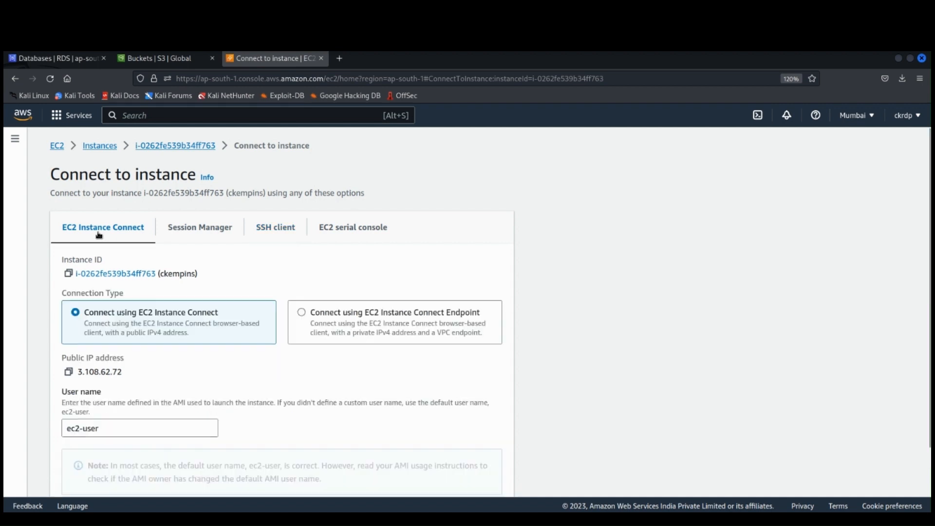
scroll(207, 267, "down", 2)
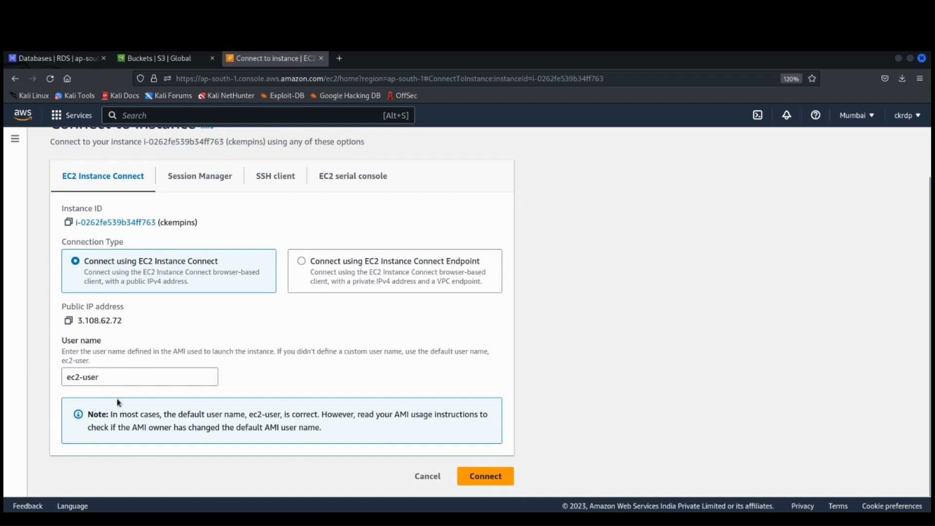
Step: Copy the example SSH command from the SSH client instructions and return to the EC2 Instance Connect options
left_click(276, 178)
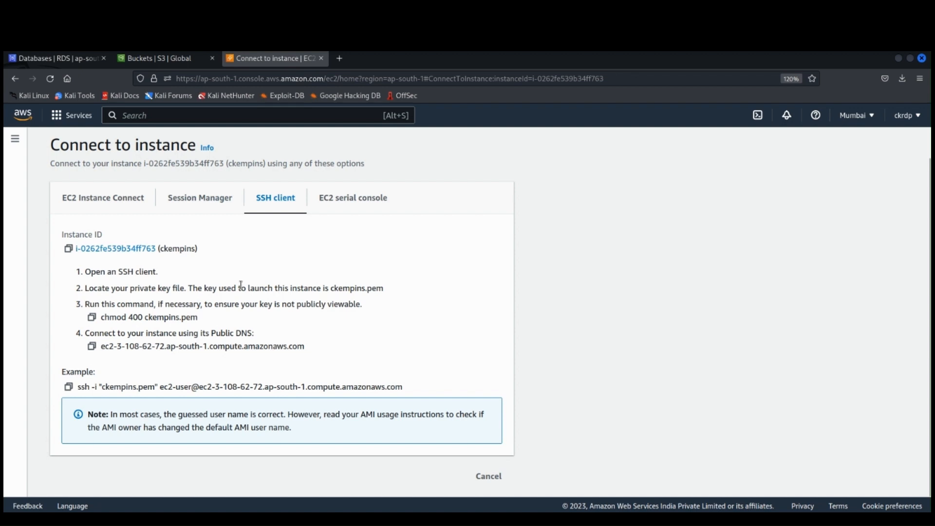
left_click_drag(331, 288, 360, 289)
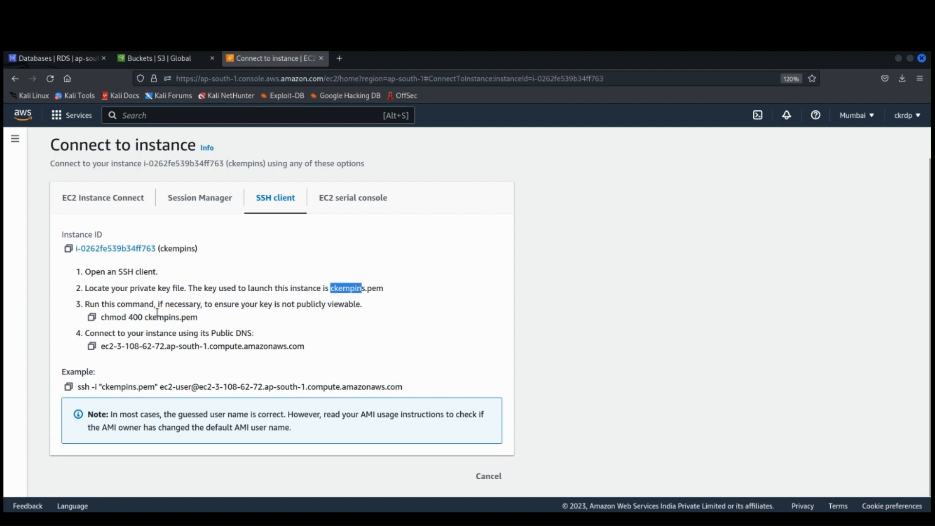
left_click_drag(126, 318, 103, 319)
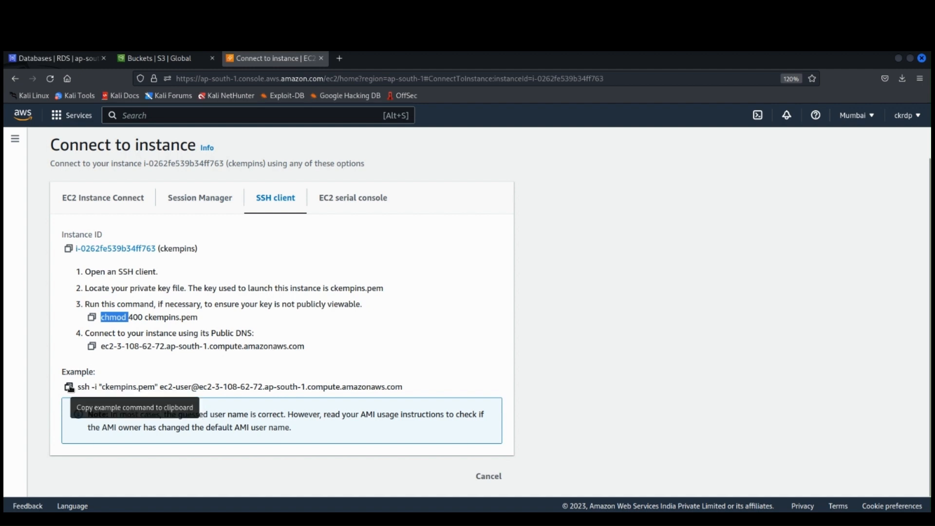
left_click(70, 387)
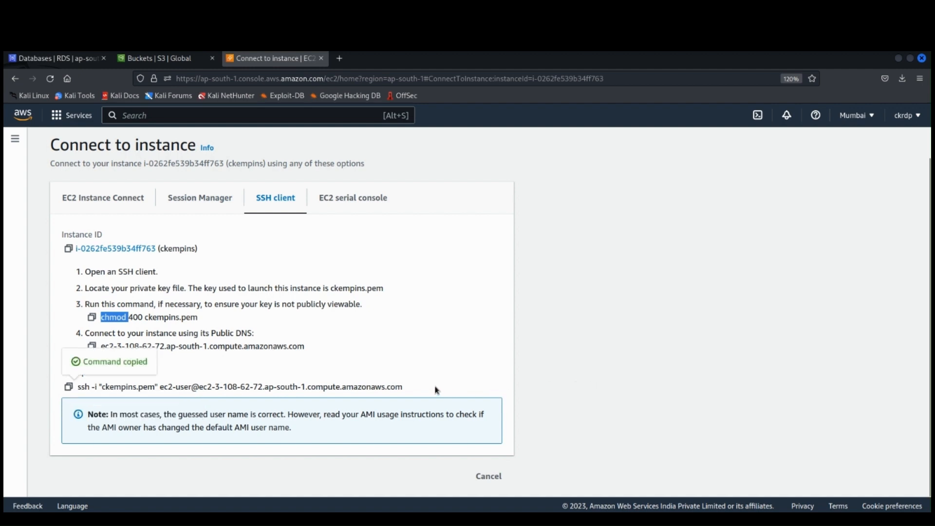
left_click(131, 201)
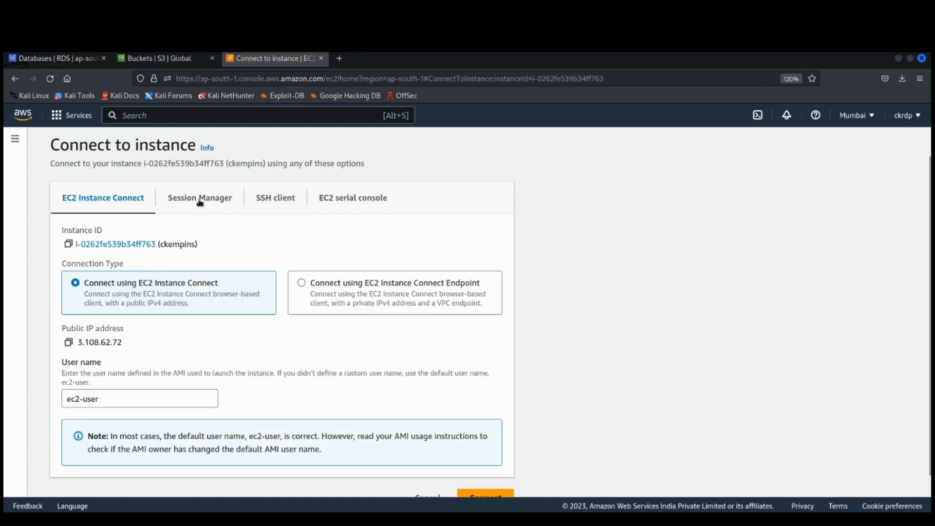
scroll(363, 326, "down", 1)
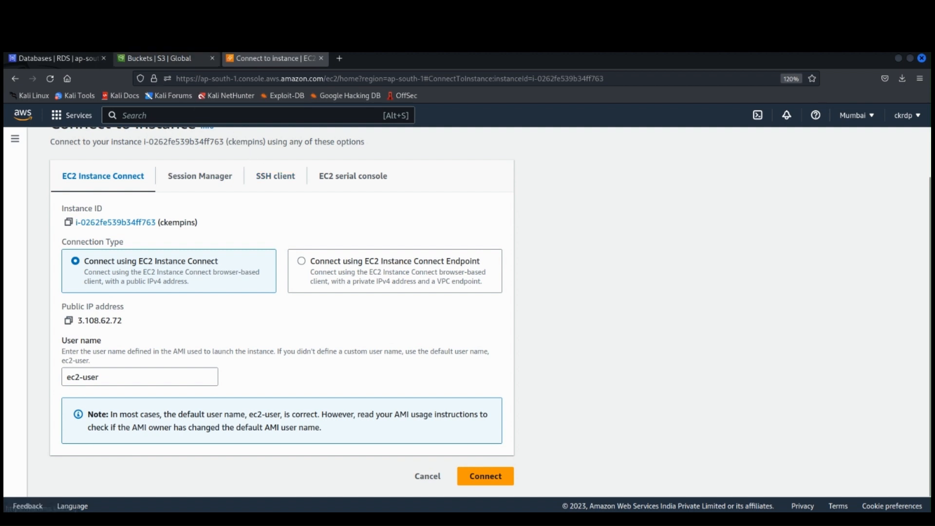
Step: Switch to a terminal window and enlarge its text by two zoom levels
left_click(97, 44)
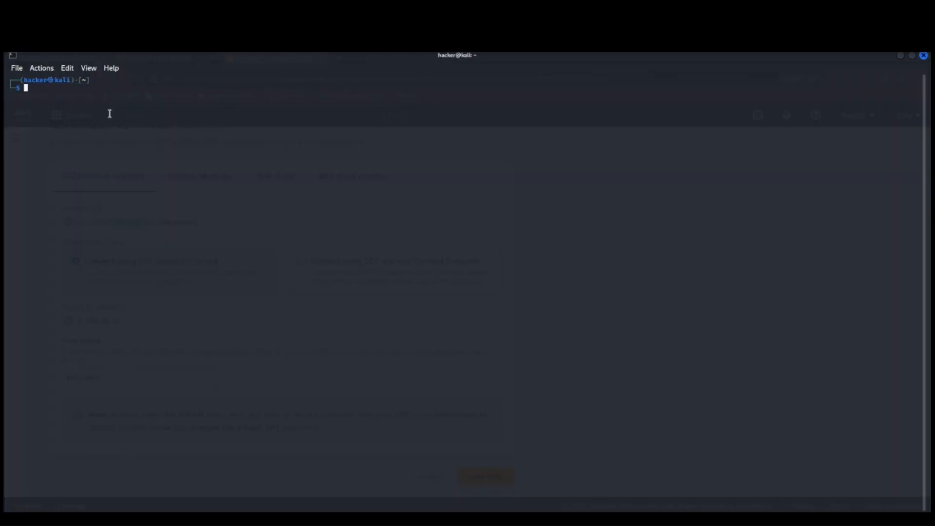
right_click(102, 98)
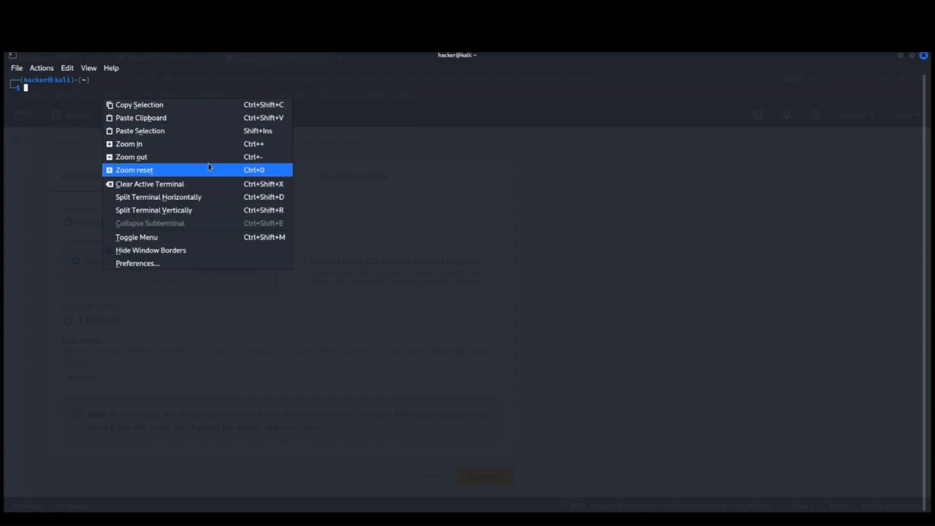
left_click(213, 141)
right_click(208, 128)
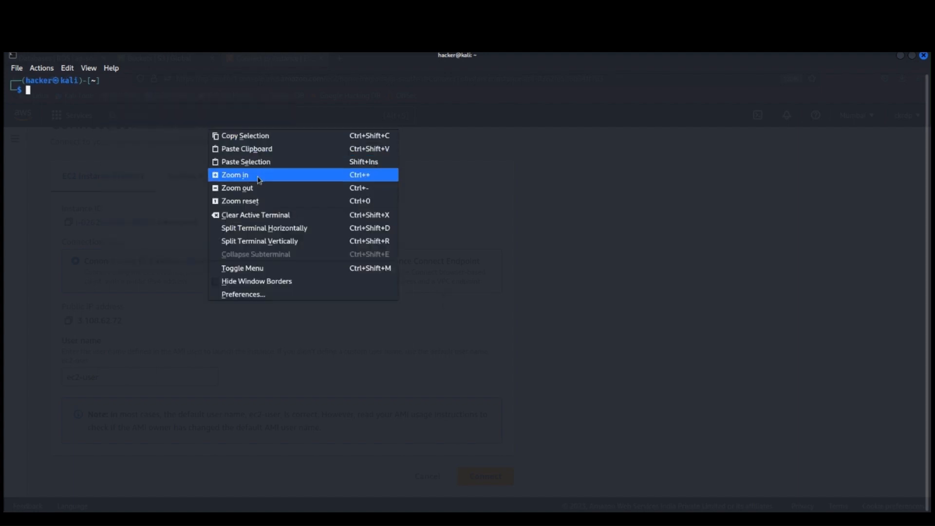
left_click(234, 174)
Step: Change to the Downloads directory, list its files and select the name of the key file ckempins.pem
type("cd Downloads")
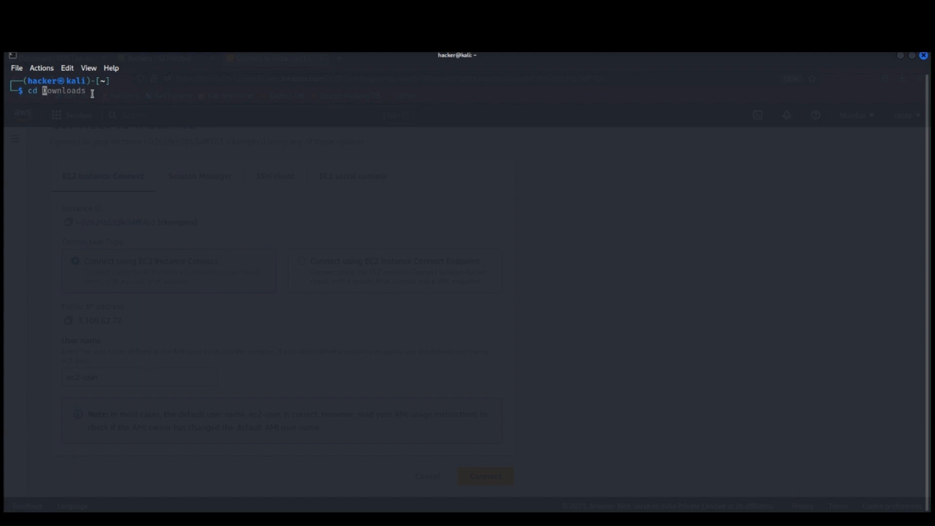
key("Right")
key("Return")
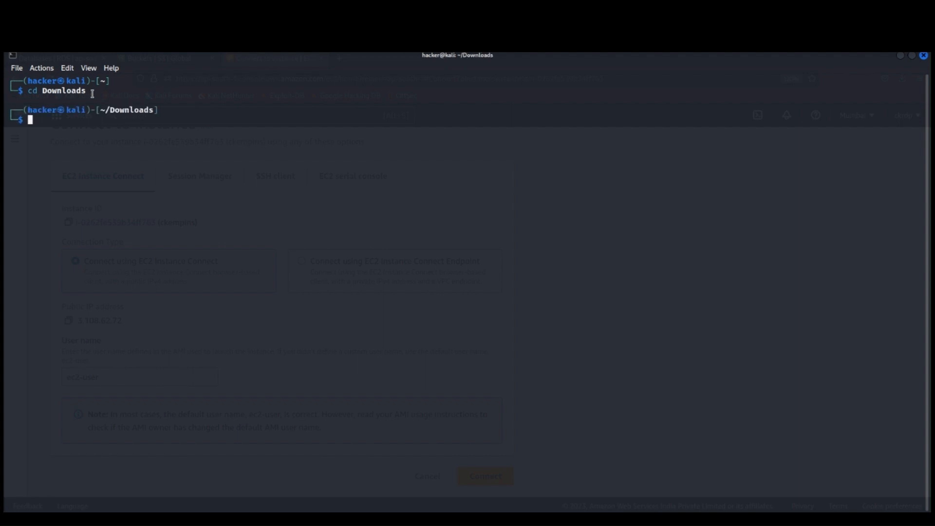
type("s")
key("Return")
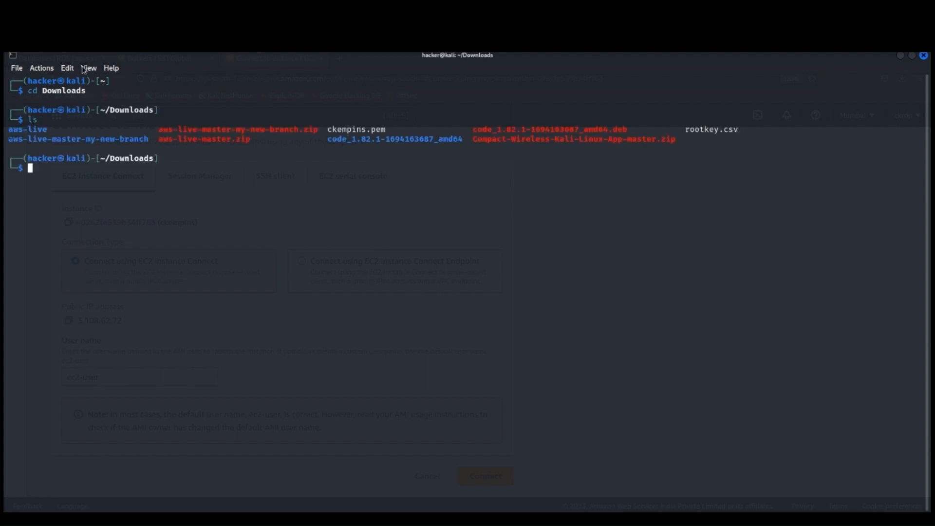
left_click_drag(391, 129, 328, 129)
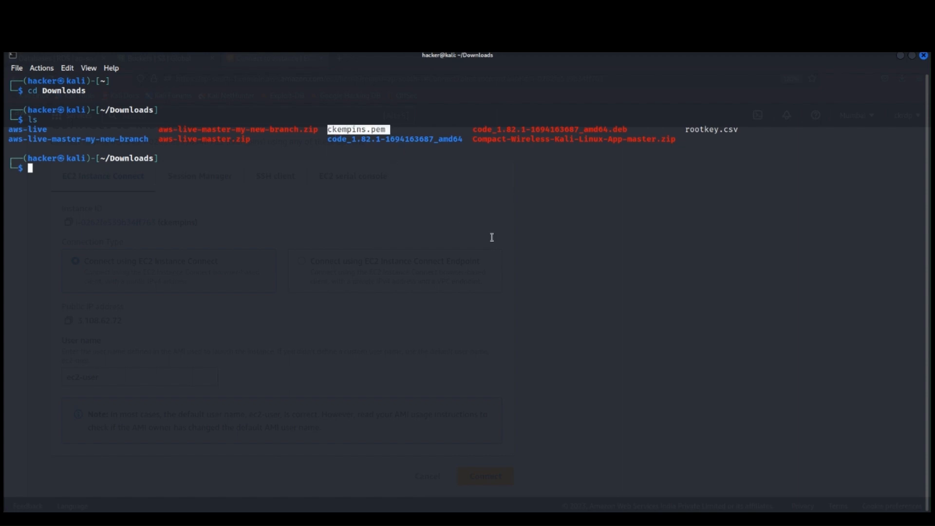
left_click(390, 130)
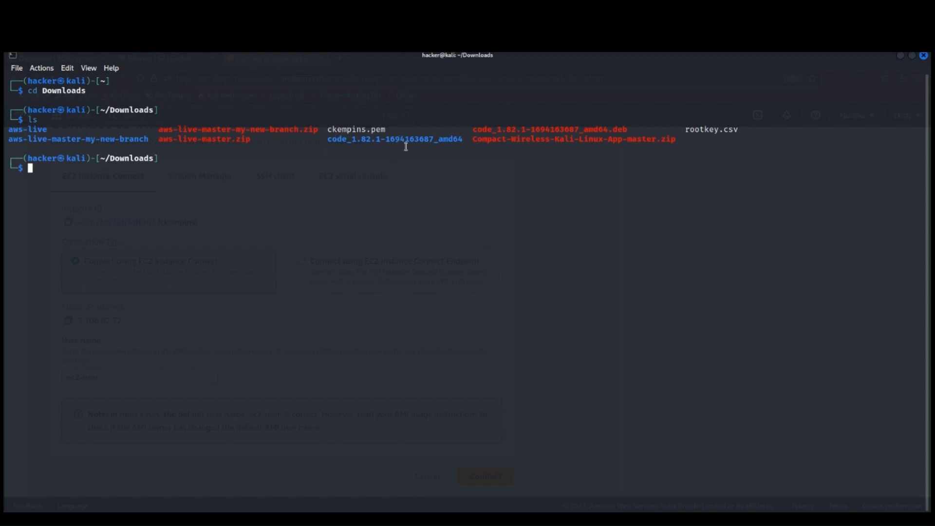
right_click(47, 168)
left_click(111, 188)
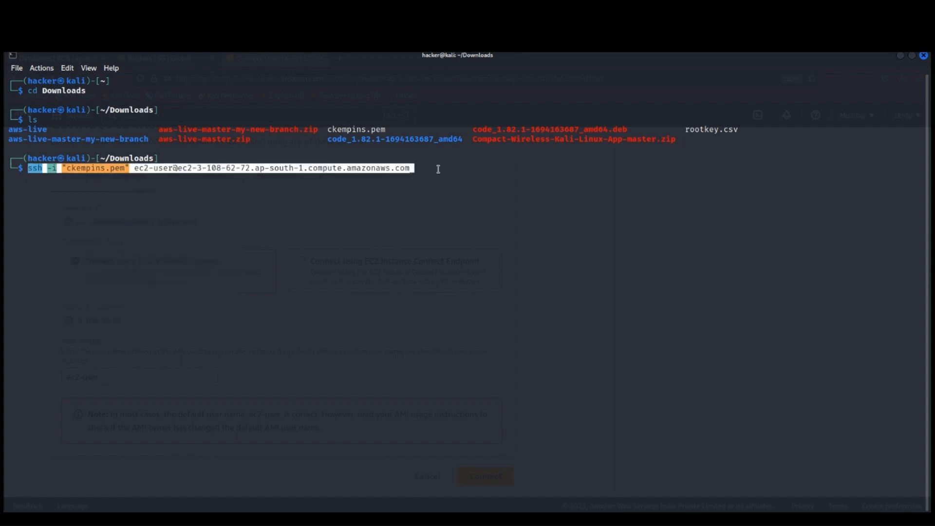
key("Right")
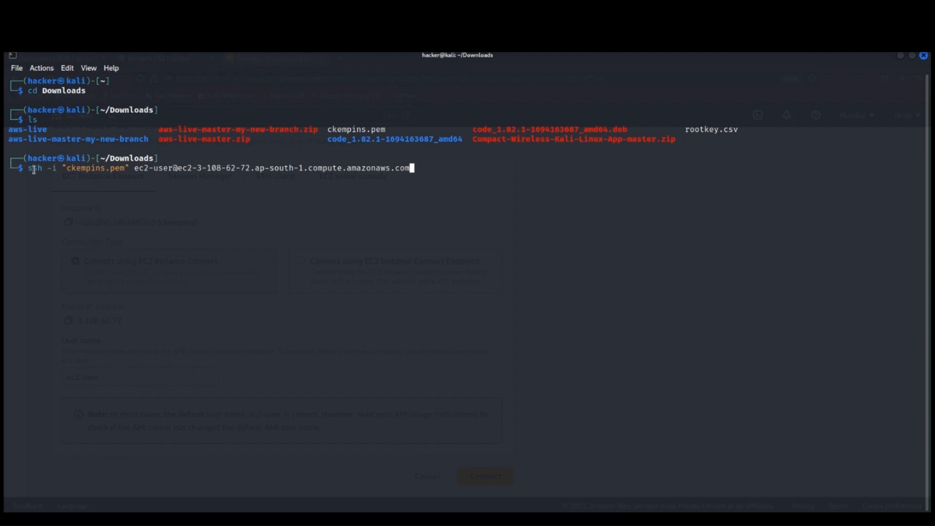
left_click_drag(66, 168, 125, 169)
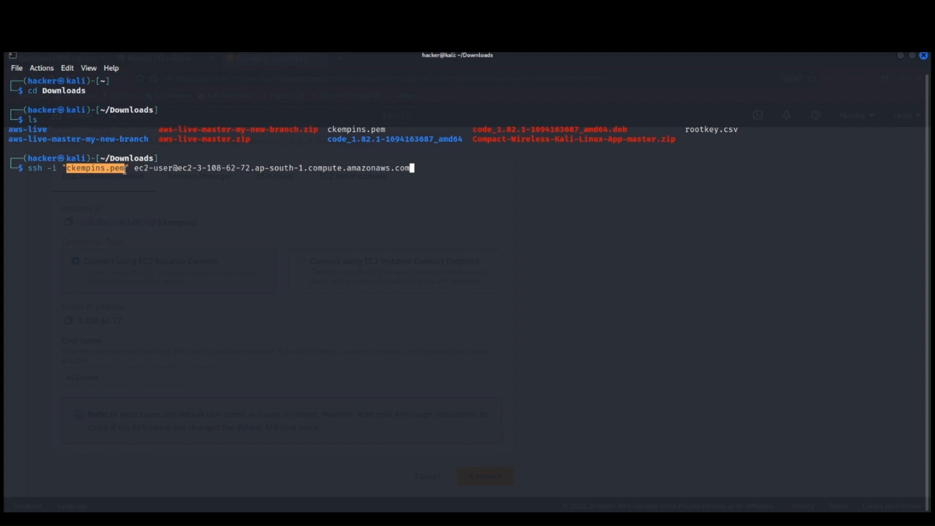
left_click(195, 185)
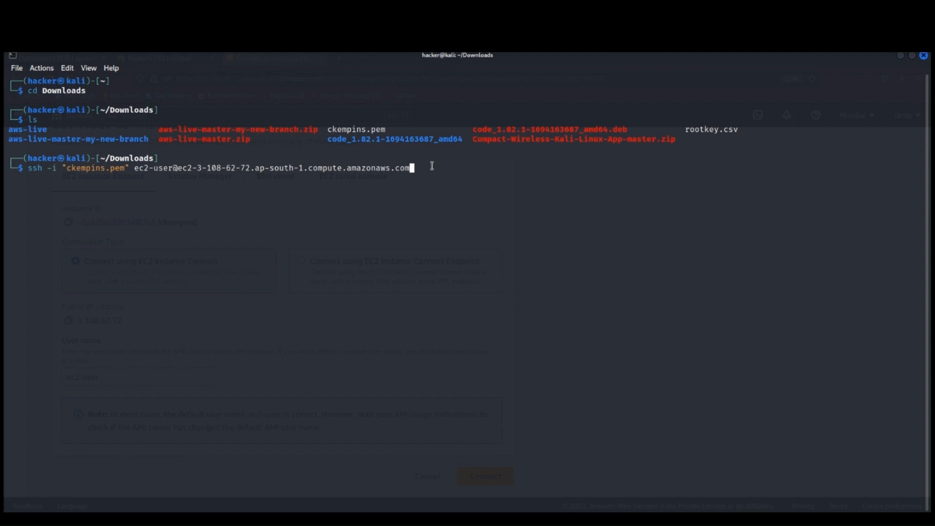
Step: Try to connect to the instance with the pasted SSH command, answering yes to the host authenticity question
key("Return")
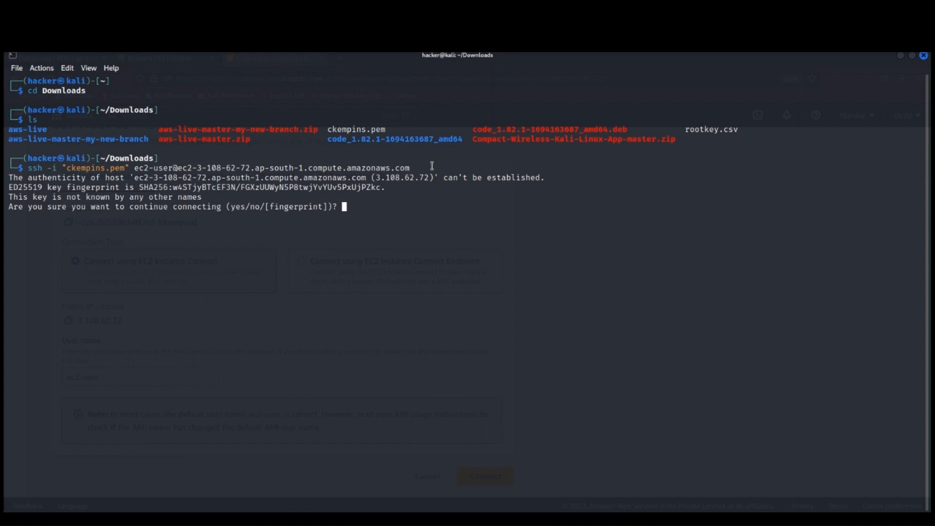
type("yes")
key("Return")
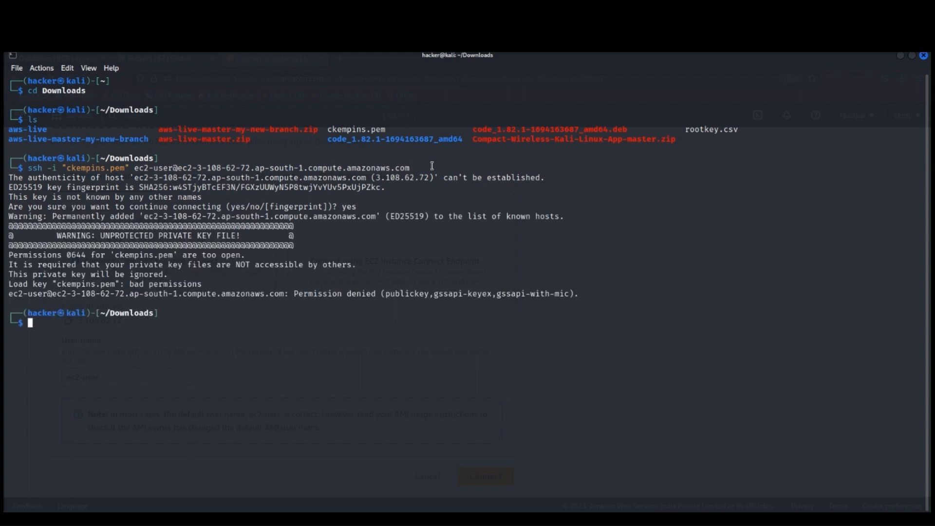
left_click_drag(293, 294, 376, 293)
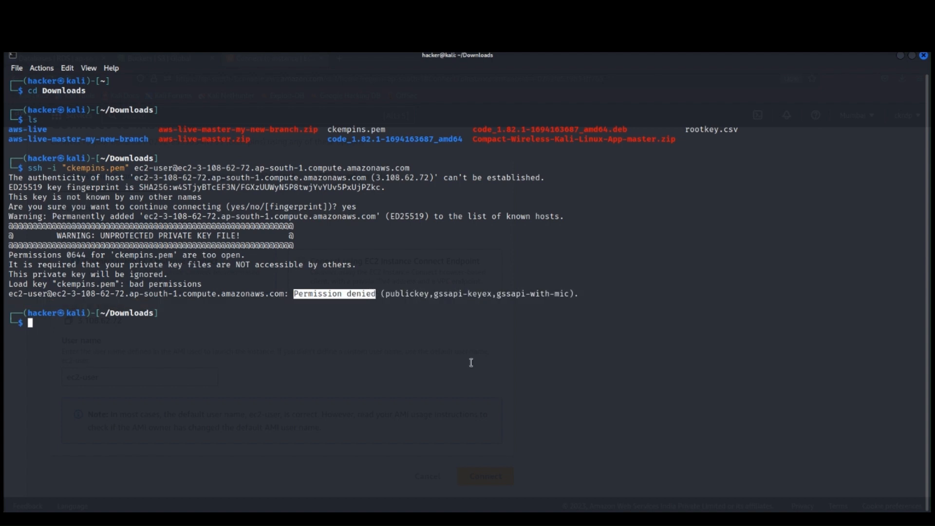
Step: Restrict the key file's permissions by running chmod 400 ckempins.pem
type("chmod ")
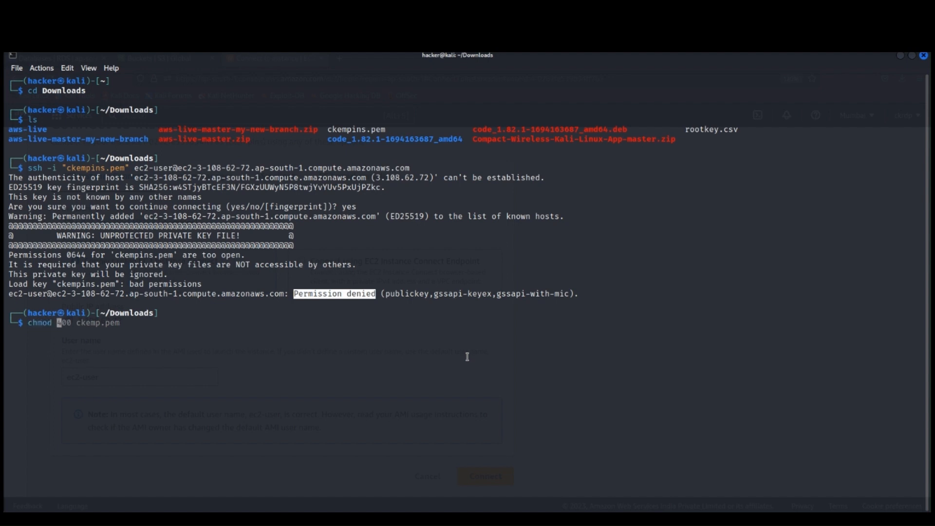
type("400 ckempins.pe")
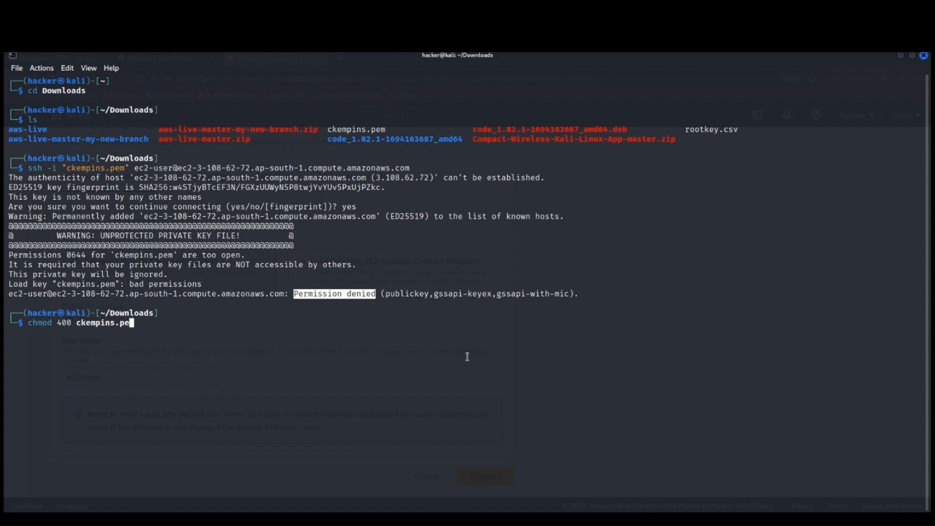
type("m")
key("Return")
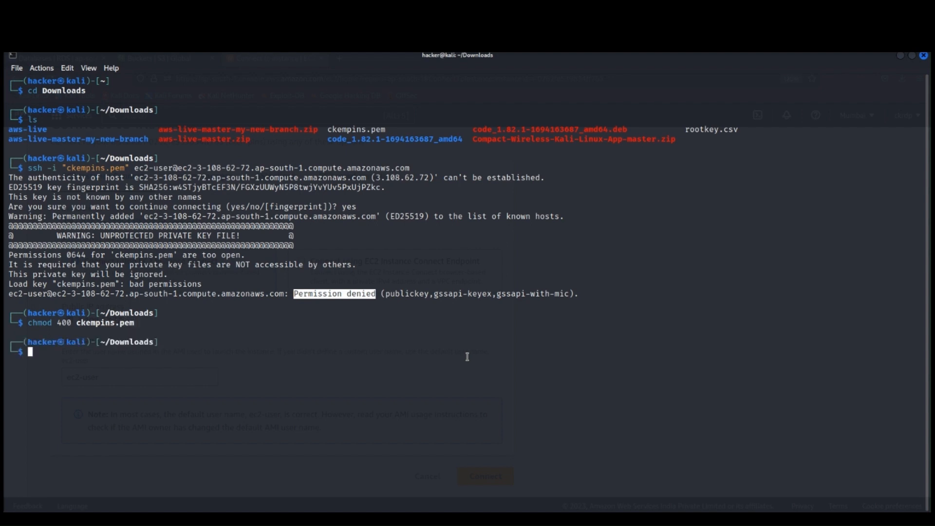
Step: Rerun the earlier SSH command from the command history to log in to the EC2 instance as ec2-user
key("Up")
key("Up")
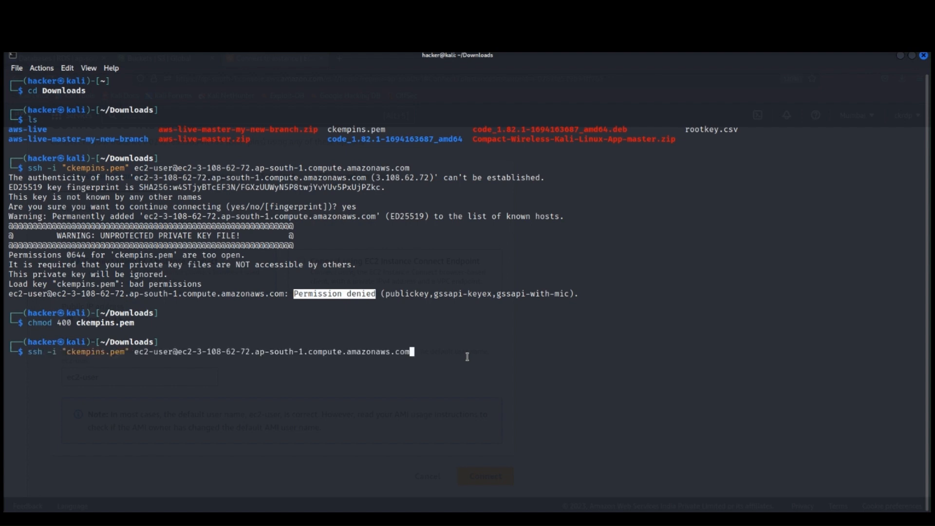
key("Return")
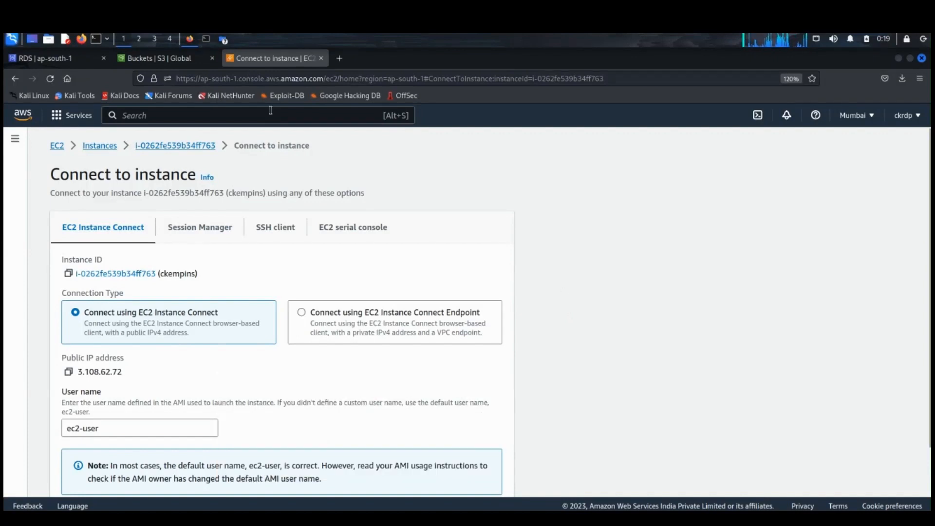
Step: Open a second terminal window alongside the SSH session and start enlarging its text
left_click(207, 39)
right_click(206, 40)
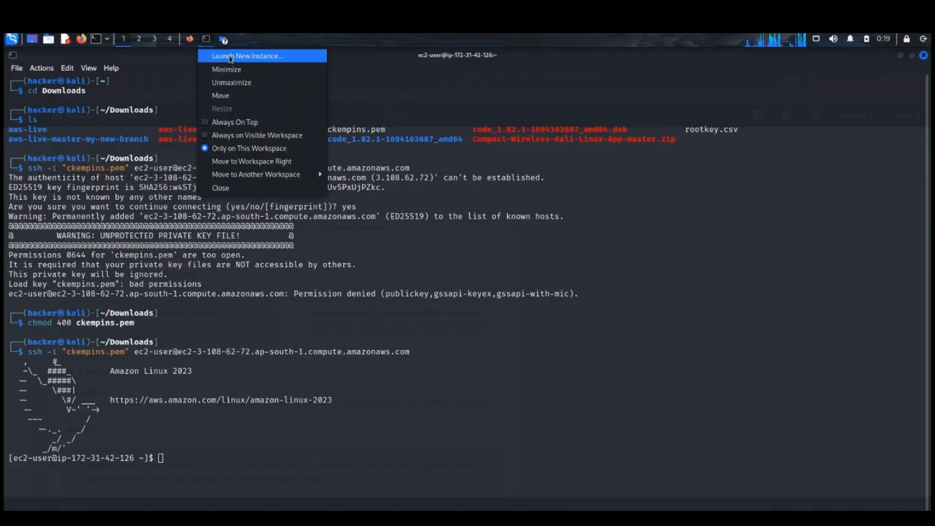
left_click(231, 57)
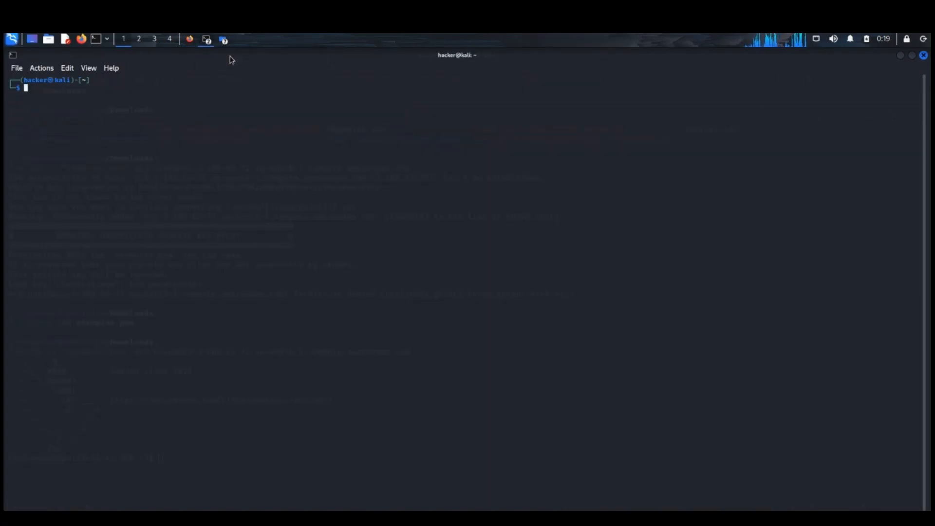
right_click(213, 141)
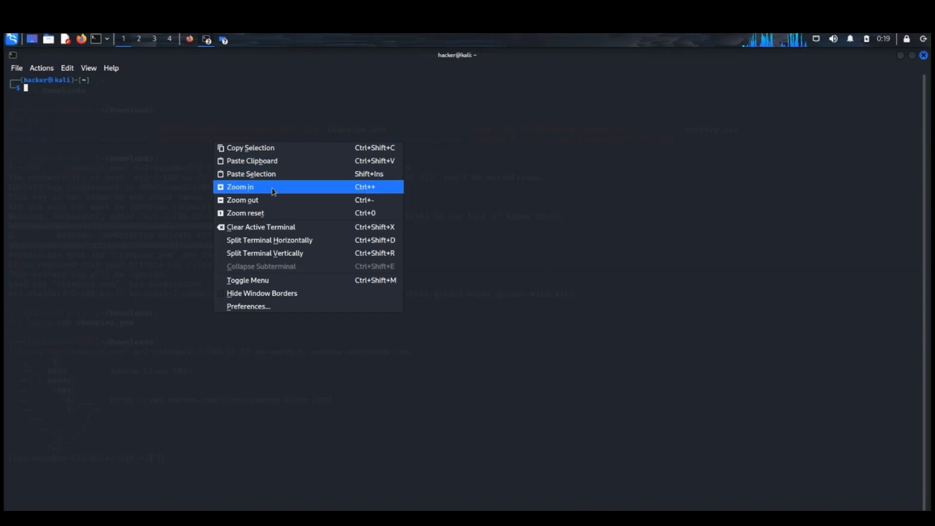
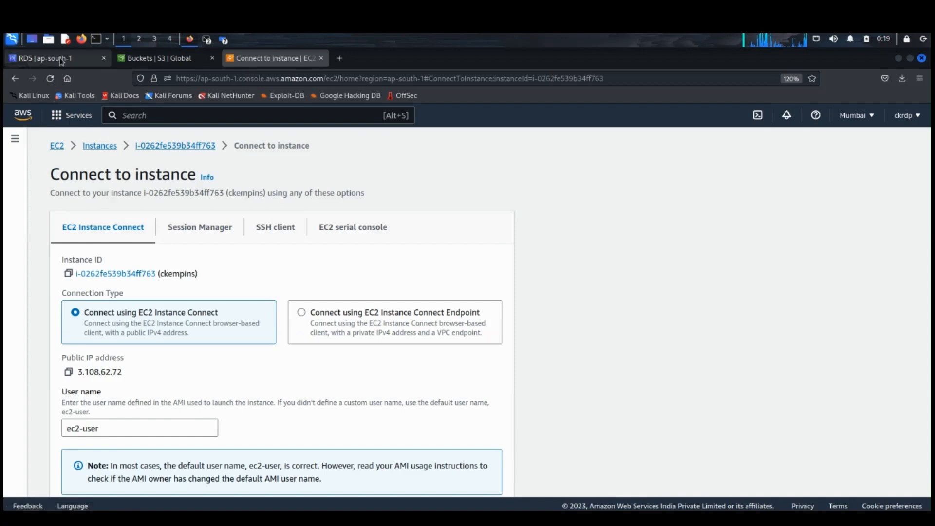
Step: Copy the employee database's endpoint address from its RDS connectivity details and switch back to the local Kali terminal window
left_click_drag(283, 272, 199, 259)
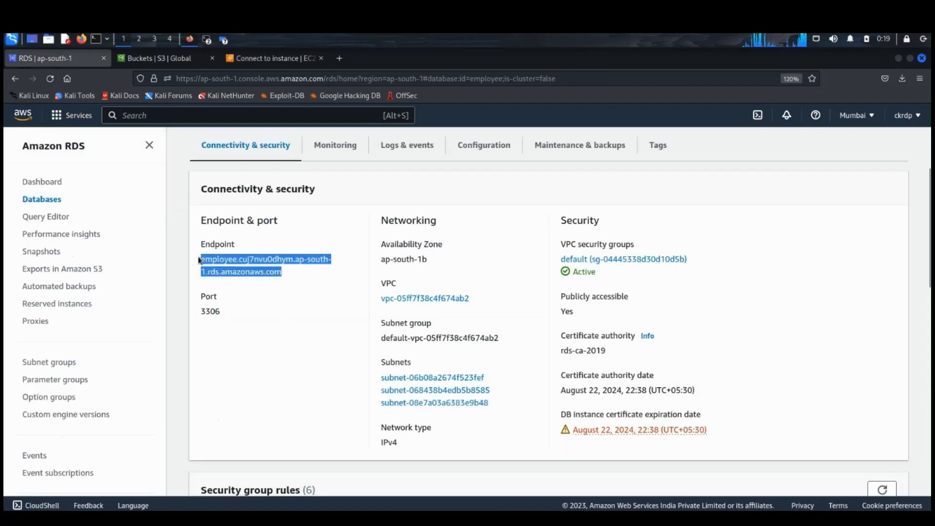
right_click(228, 262)
left_click(253, 352)
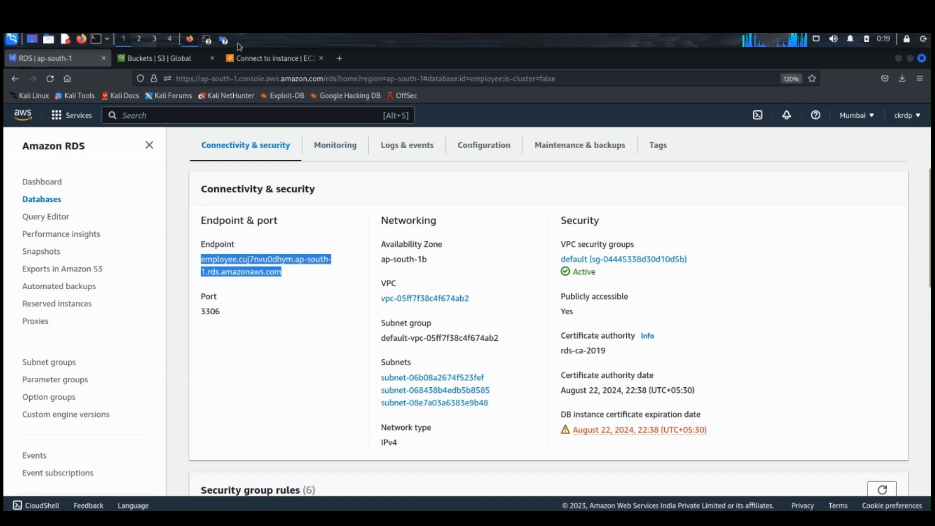
left_click(207, 42)
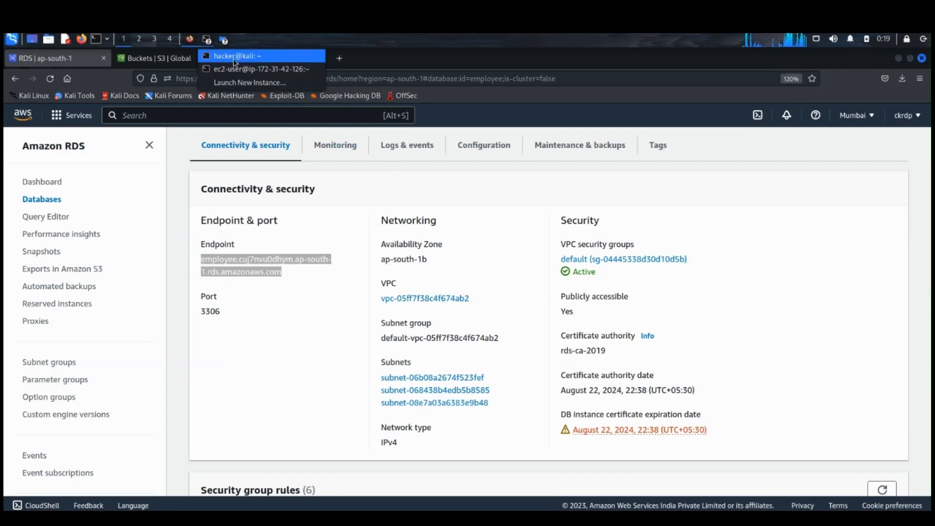
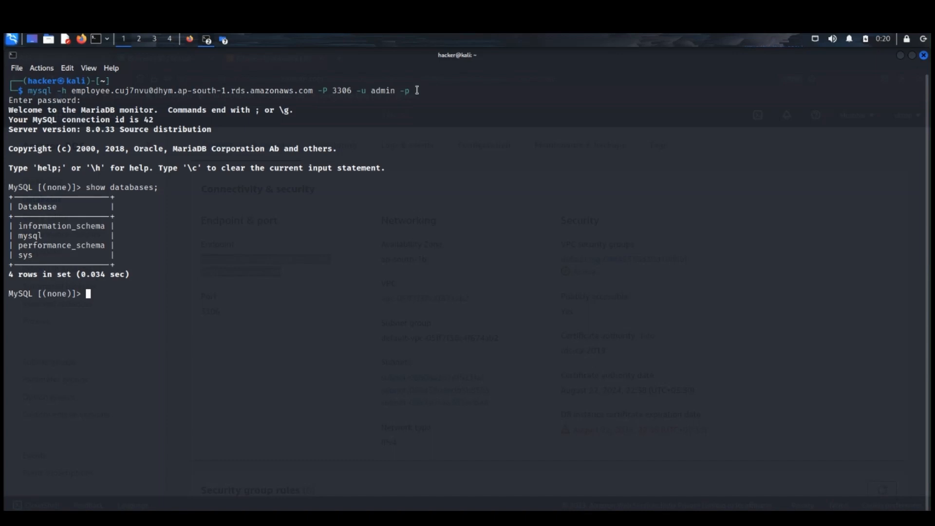
Step: Create a MySQL database named employee on the connected RDS server
type("create database emp")
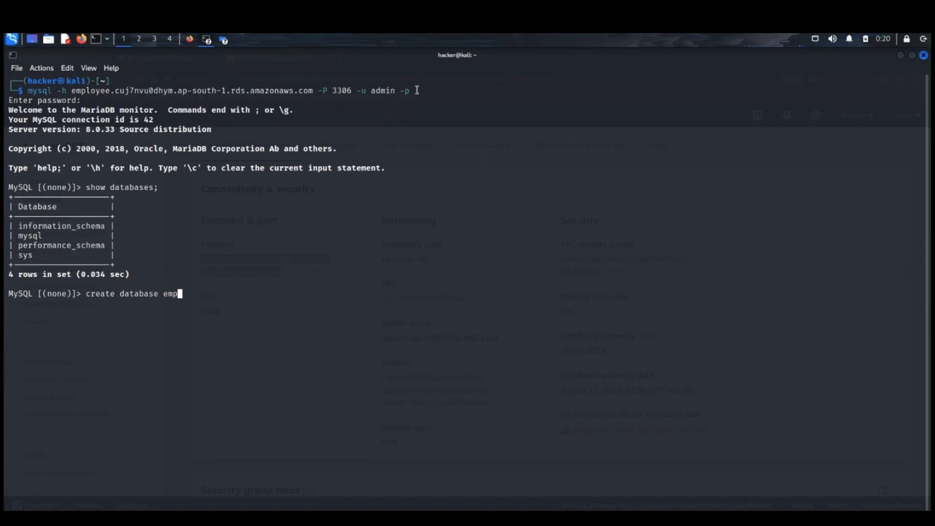
type("loee")
key("BackSpace")
key("BackSpace")
type("yee;")
key("Return")
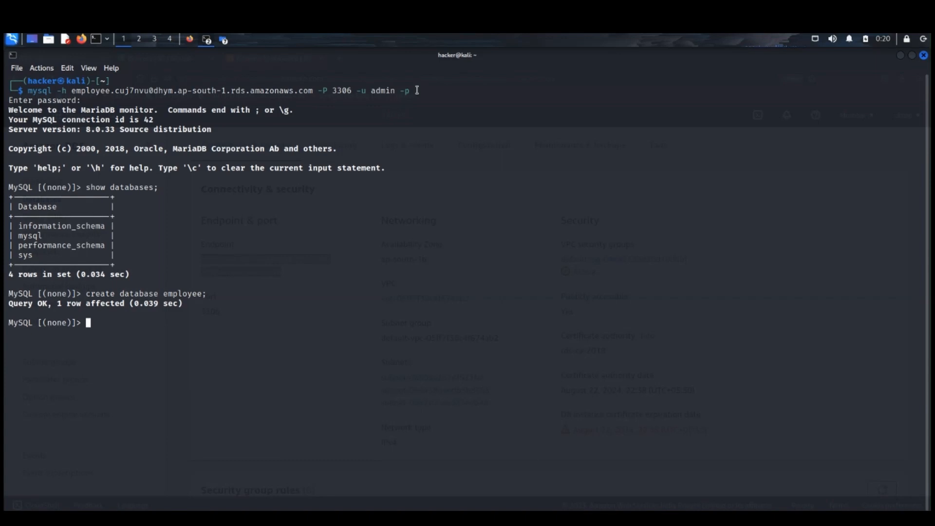
Step: Make employee the active database for the MySQL session
type("use")
type(" da")
key("BackSpace")
key("BackSpace")
type("emp")
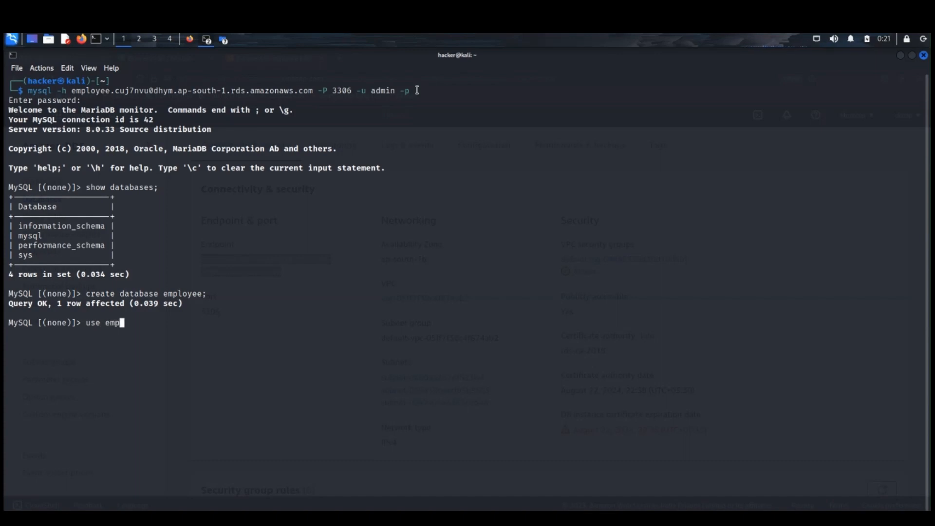
type("loyee;")
key("Return")
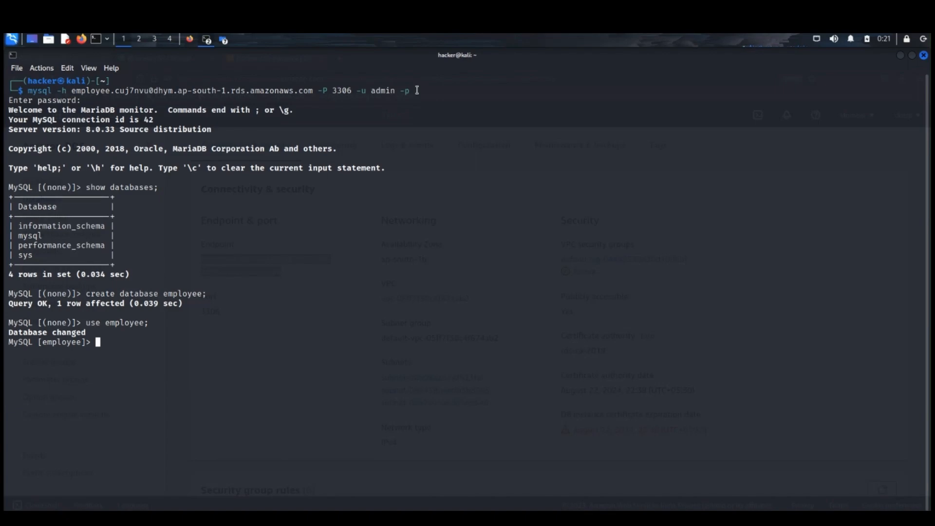
Step: Begin a create table statement for a table named empdet with an emp_id column of type varchar(20)
type("create table empdet")
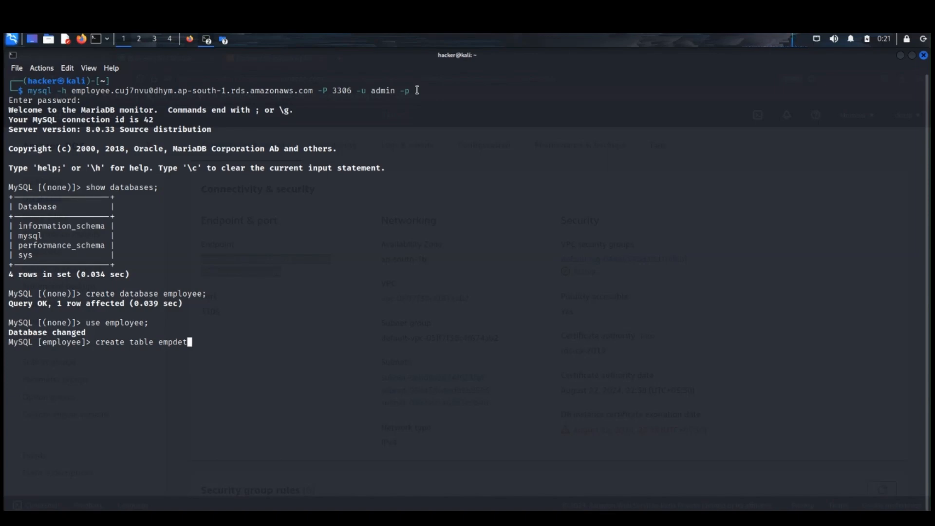
type("(emp_id varchar(20")
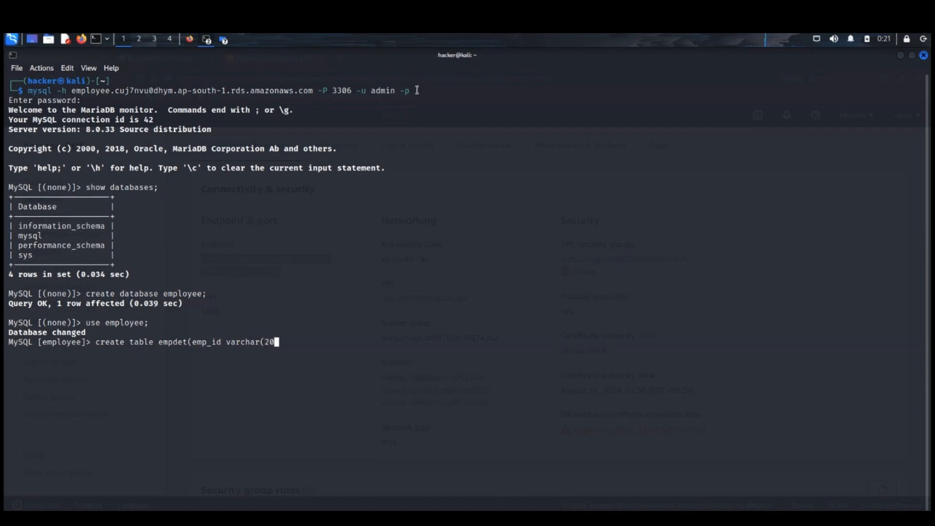
type("),first_name varchar")
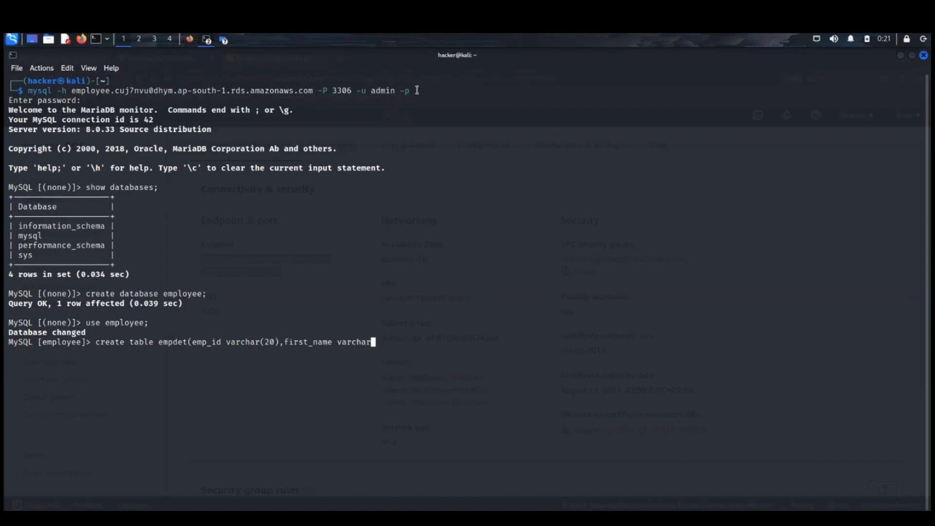
type("(20),last_m")
Step: Add a last_name column of type varchar(20) to the empdet table definition
key("BackSpace")
type("name varchar(20)")
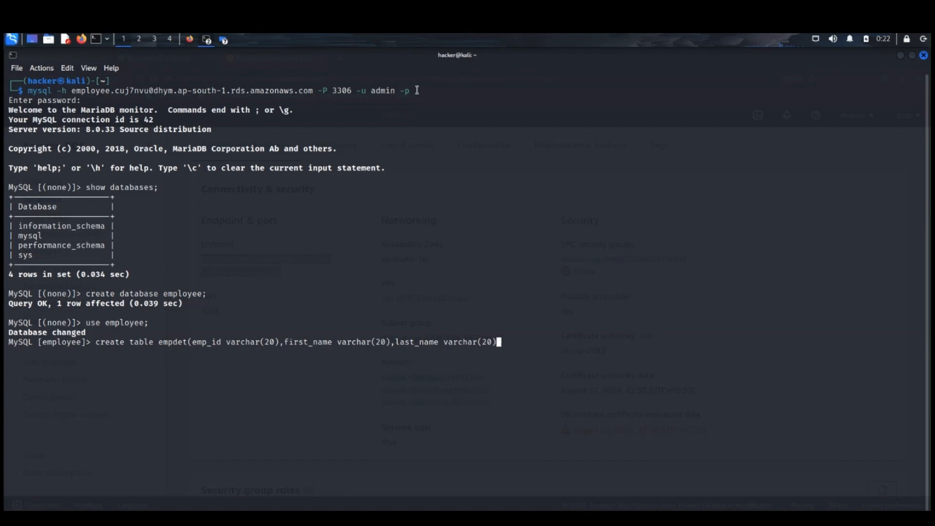
type(",")
type("pr")
type("i")
type("_")
type("skill")
type(" varch")
type("ar")
type("(20")
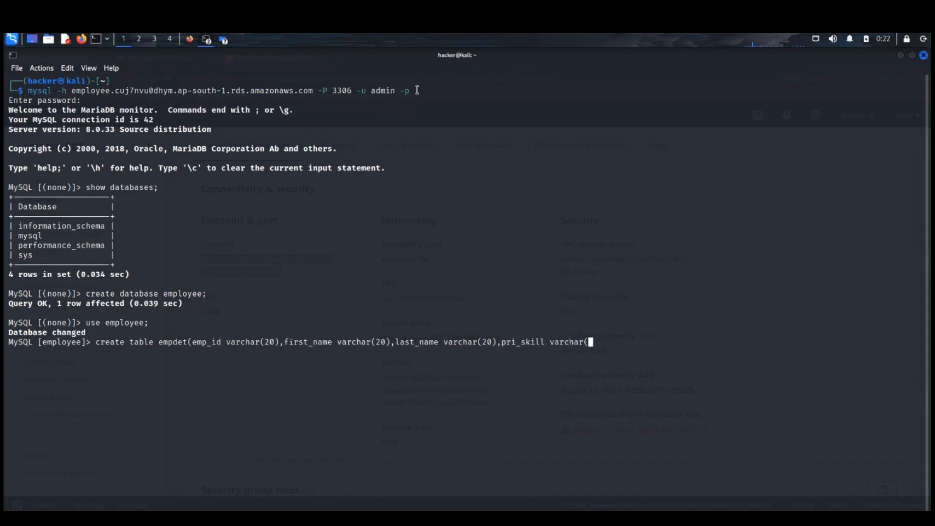
type("),location varchar(20")
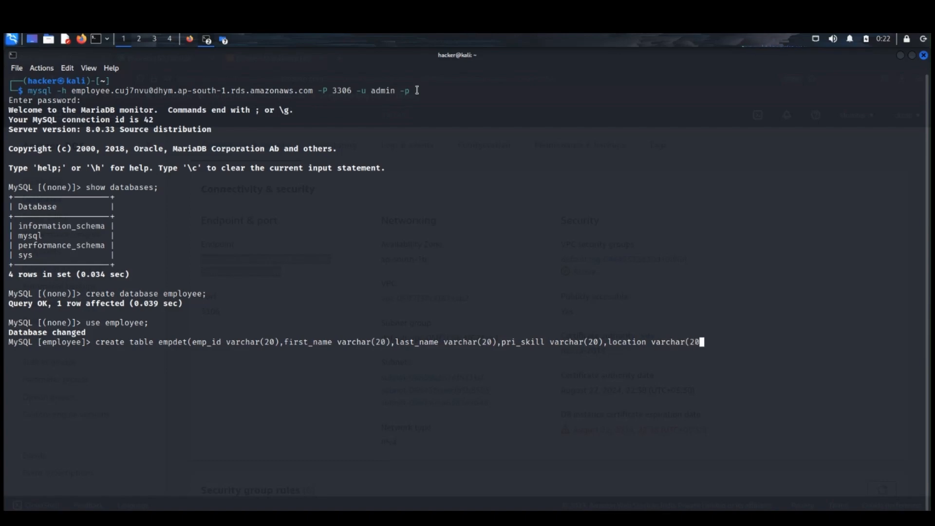
type("));")
Step: Complete the empdet table definition with a location column of type varchar(20) and execute the statement
key("Return")
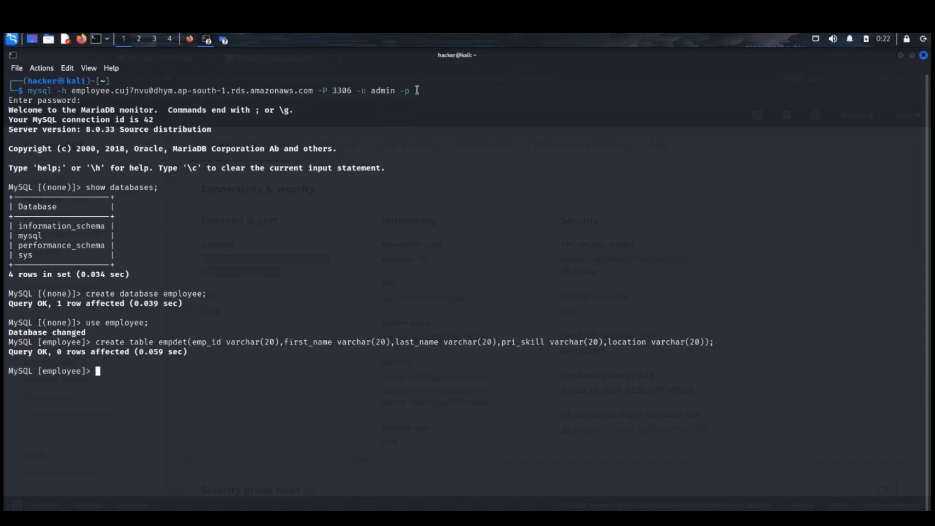
Step: Query all records from the empdet table with select * from empdet;
key("Up")
key("Up")
key("BackSpace")
key("BackSpace")
key("BackSpace")
key("BackSpace")
key("BackSpace")
key("BackSpace")
key("BackSpace")
key("BackSpace")
key("BackSpace")
key("BackSpace")
key("BackSpace")
key("BackSpace")
key("BackSpace")
type("select * from empdet;")
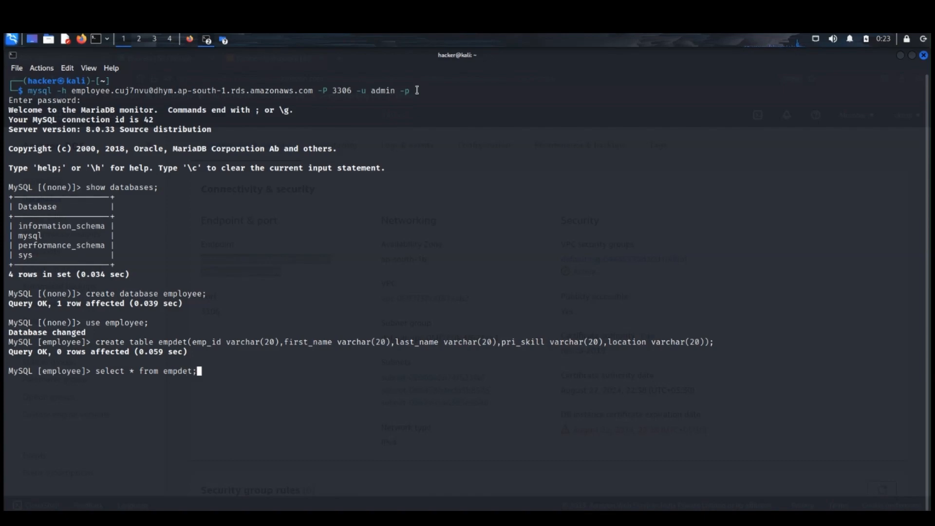
key("Return")
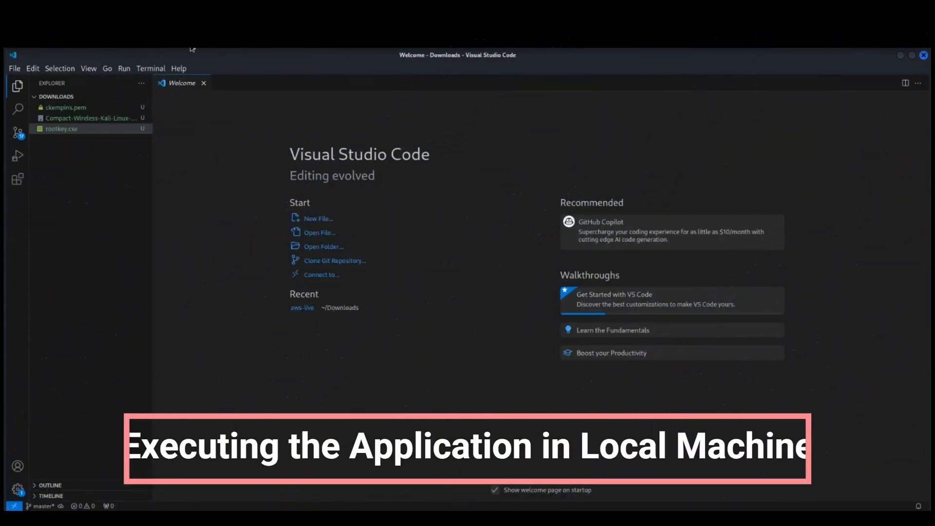
left_click(152, 68)
left_click(166, 83)
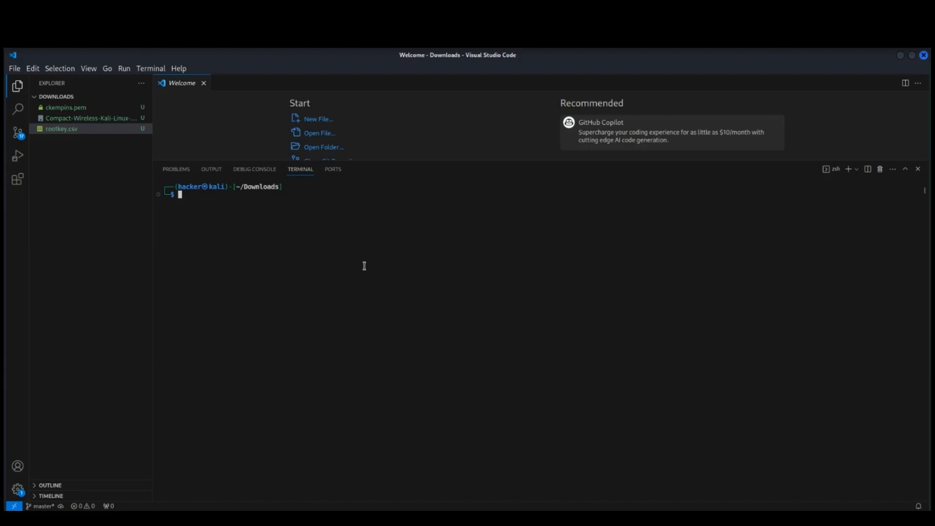
type("git ")
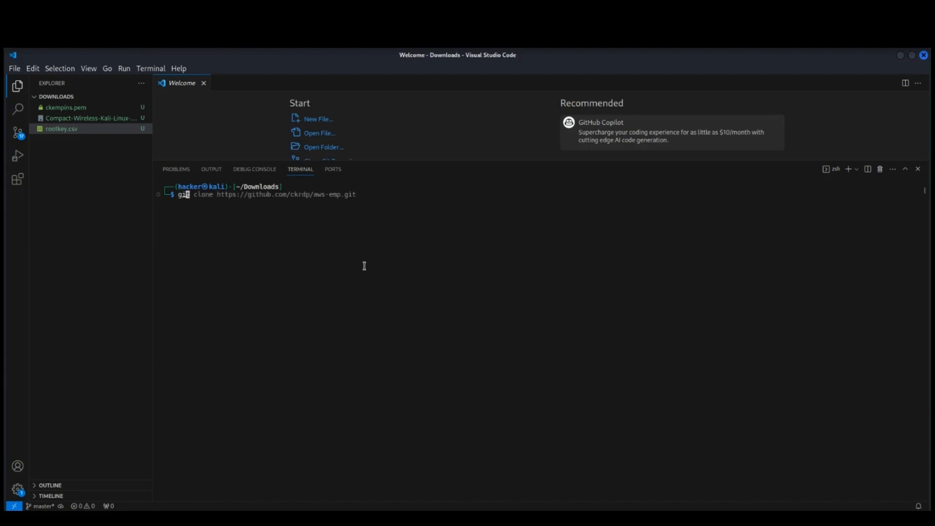
type("clone")
right_click(218, 197)
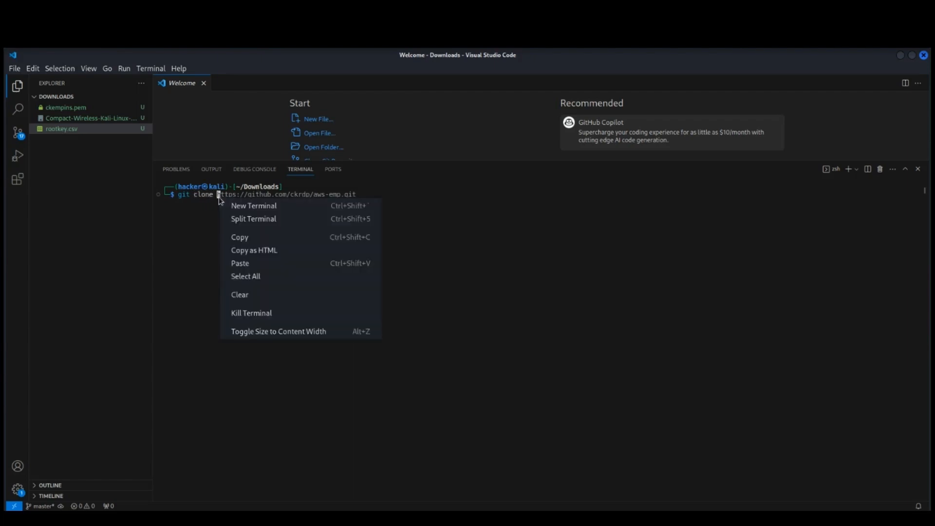
left_click(258, 264)
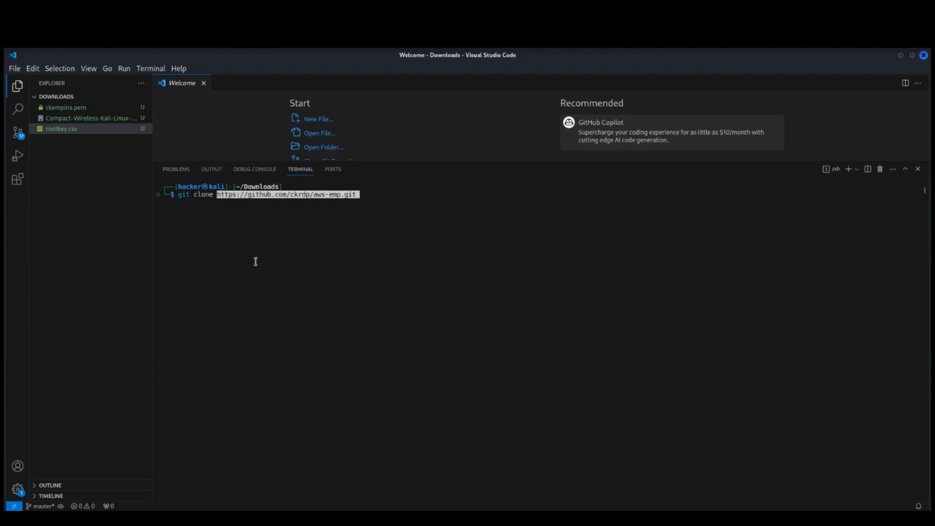
key("Return")
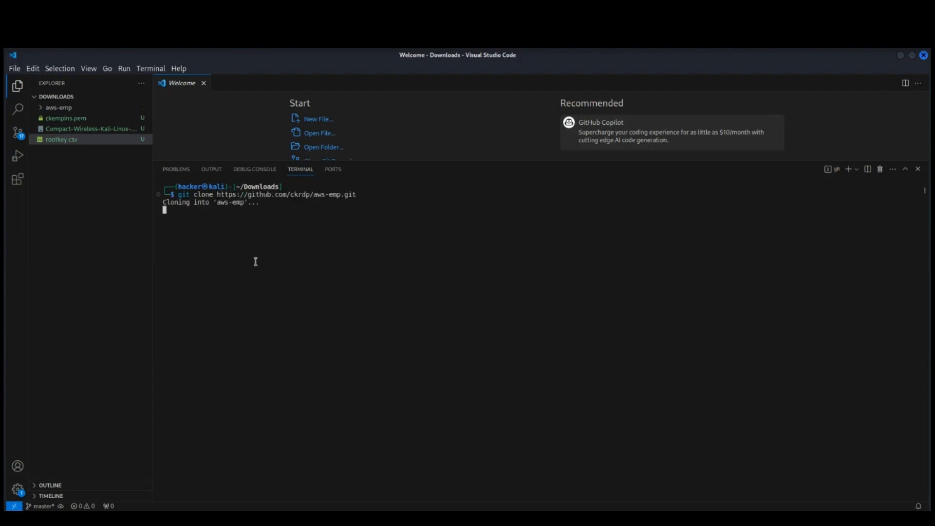
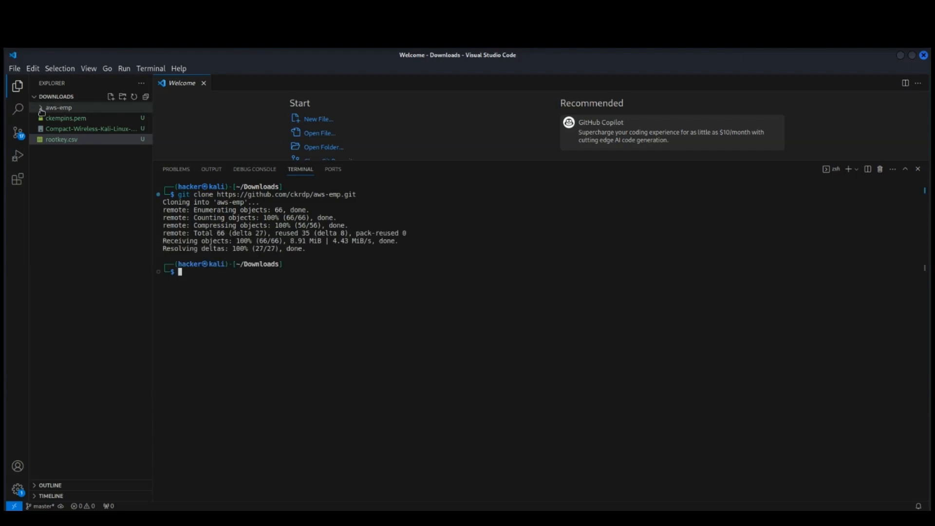
Step: Open config.py from the cloned aws-emp folder and enlarge the editor area to show all its settings
left_click(41, 111)
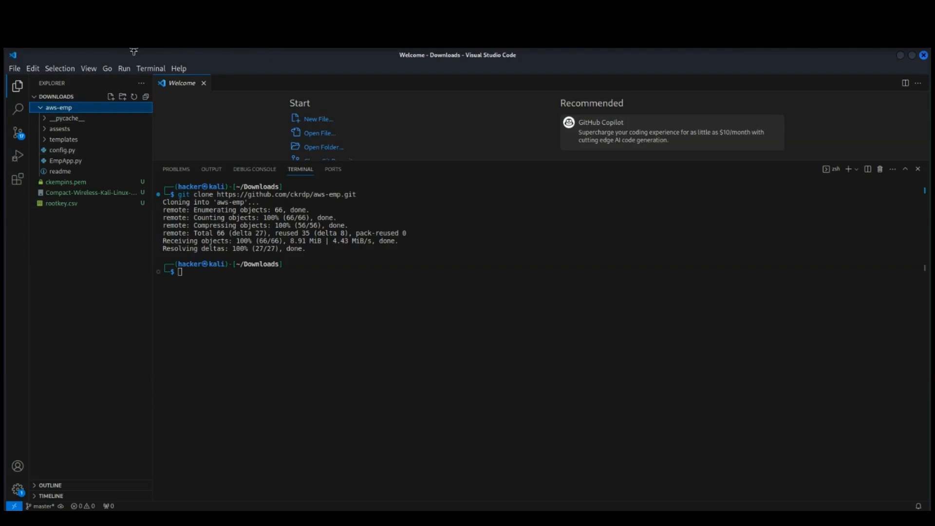
left_click(65, 151)
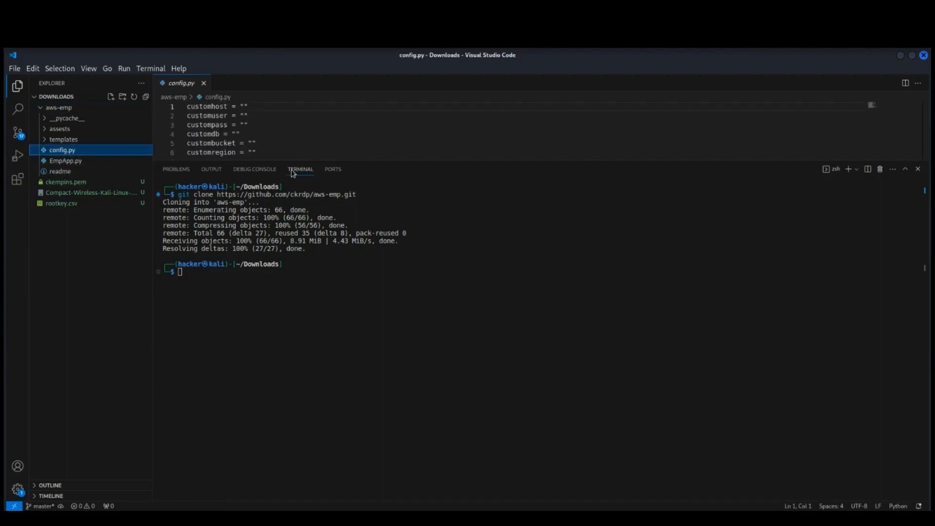
left_click_drag(295, 161, 294, 173)
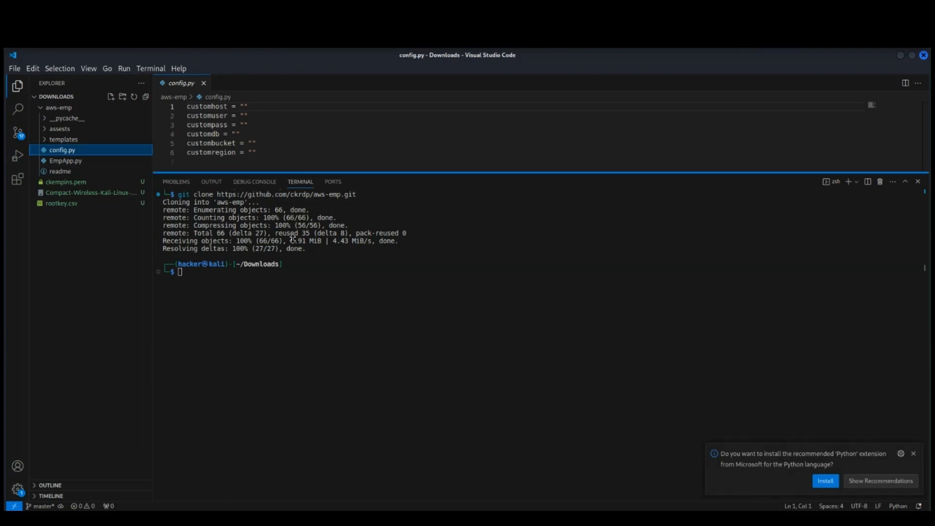
left_click_drag(292, 239, 292, 240)
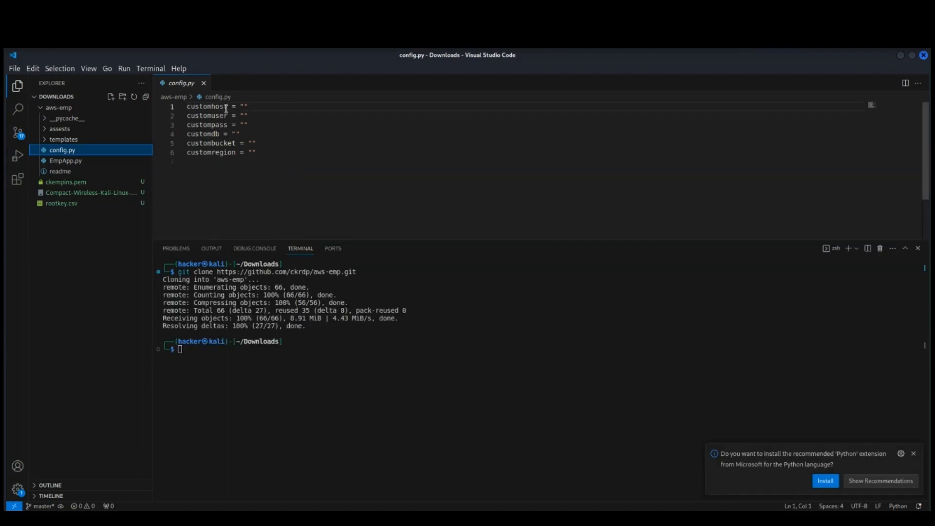
Step: Switch to Firefox and copy the employee database's endpoint from its RDS connectivity details
mouse_move(34, 42)
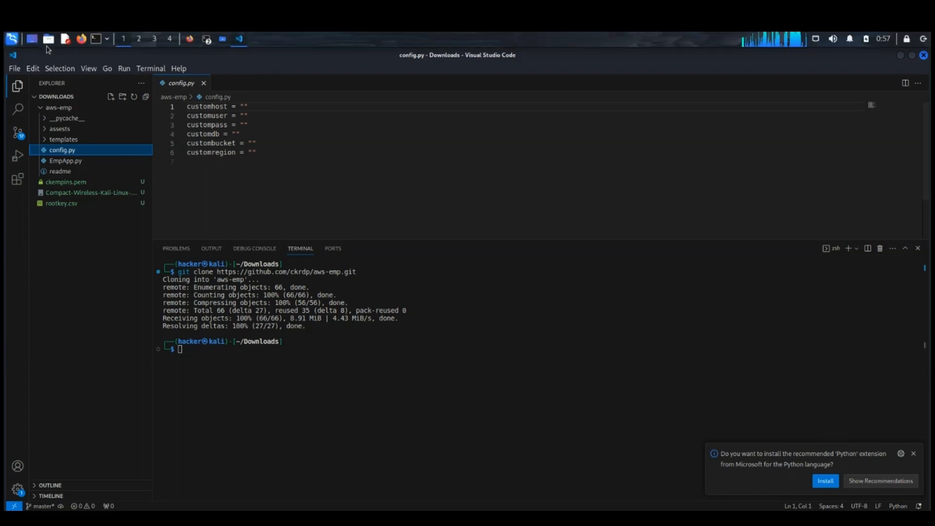
left_click(191, 39)
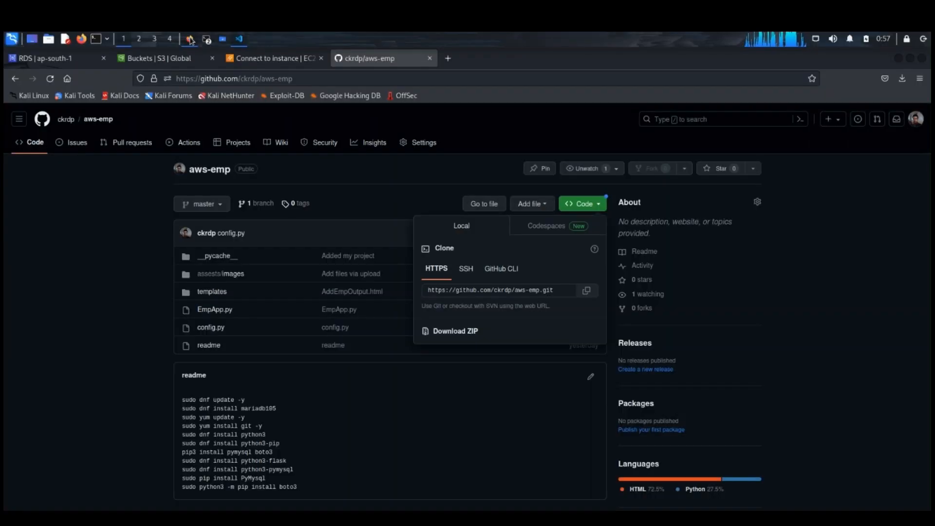
left_click(59, 63)
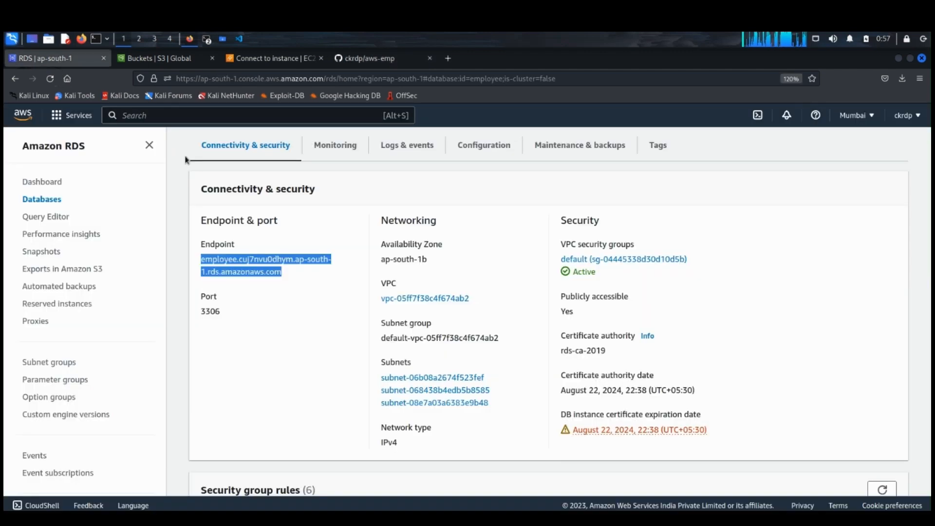
left_click(282, 273)
triple_click(283, 272)
left_click(282, 273)
left_click_drag(282, 272, 201, 257)
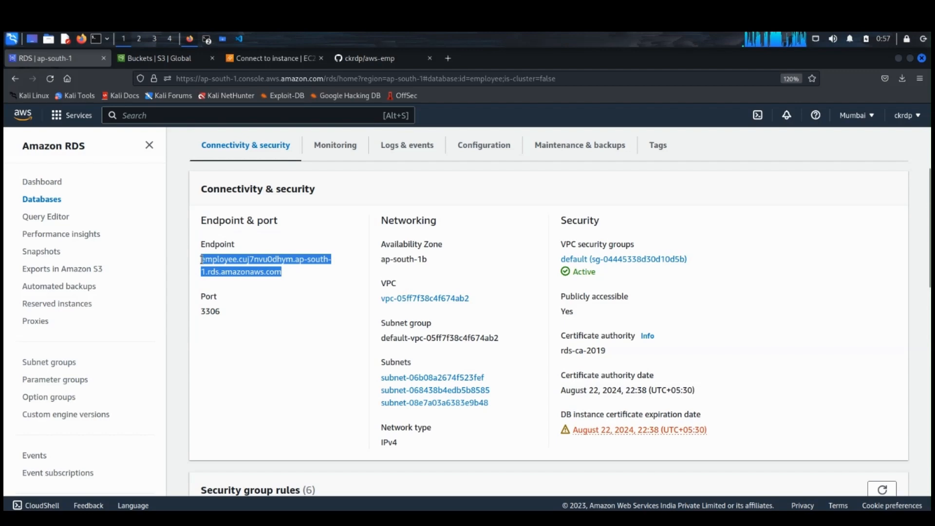
right_click(222, 256)
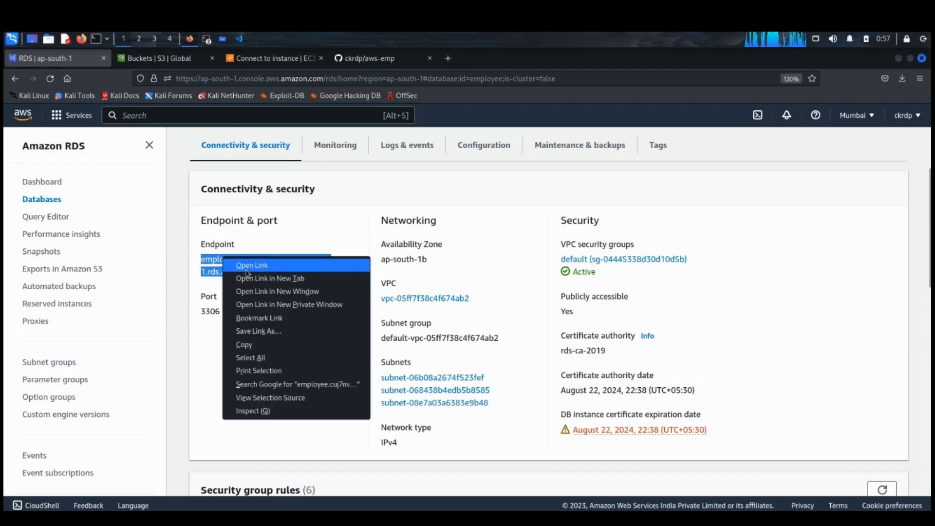
left_click(241, 344)
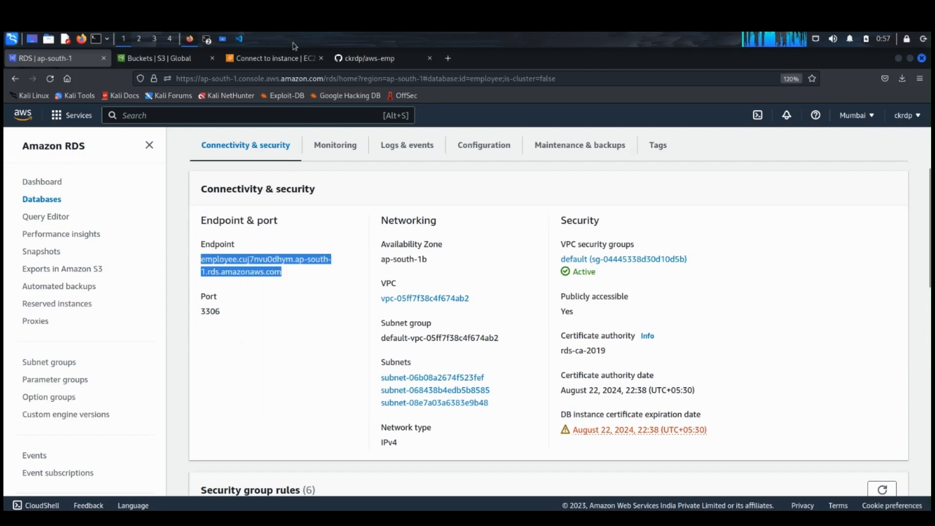
Step: Return to Visual Studio Code and paste the copied RDS endpoint as the customhost value in config.py
left_click(243, 41)
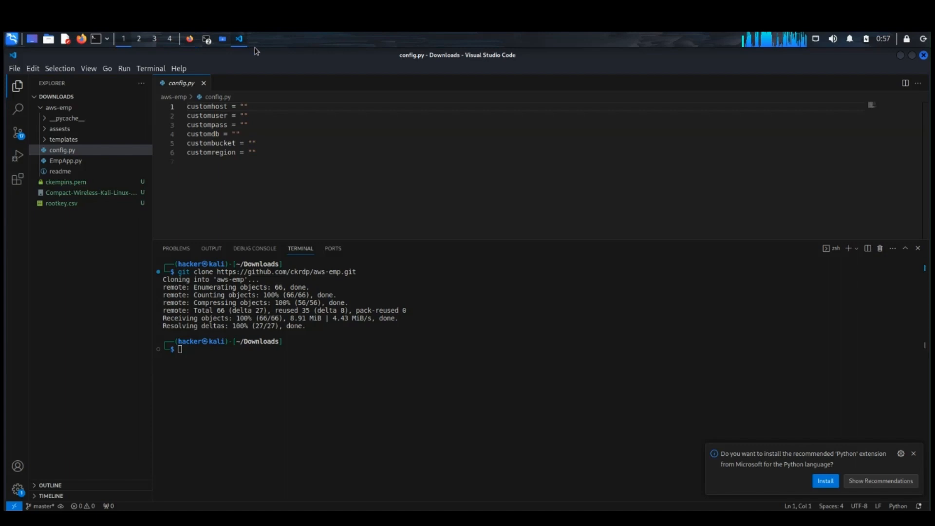
left_click(246, 106)
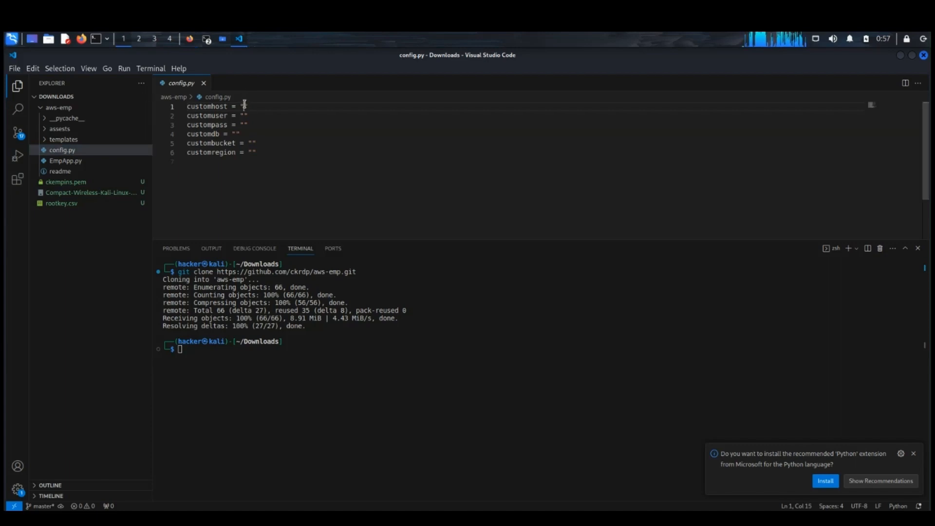
key("ctrl+v")
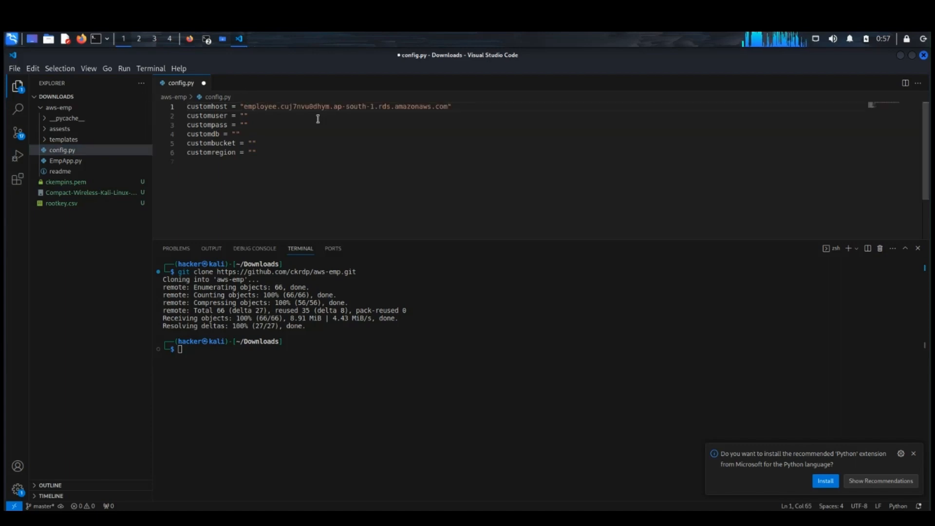
Step: Set customuser to admin and enter the database password as the custompass value
left_click(245, 116)
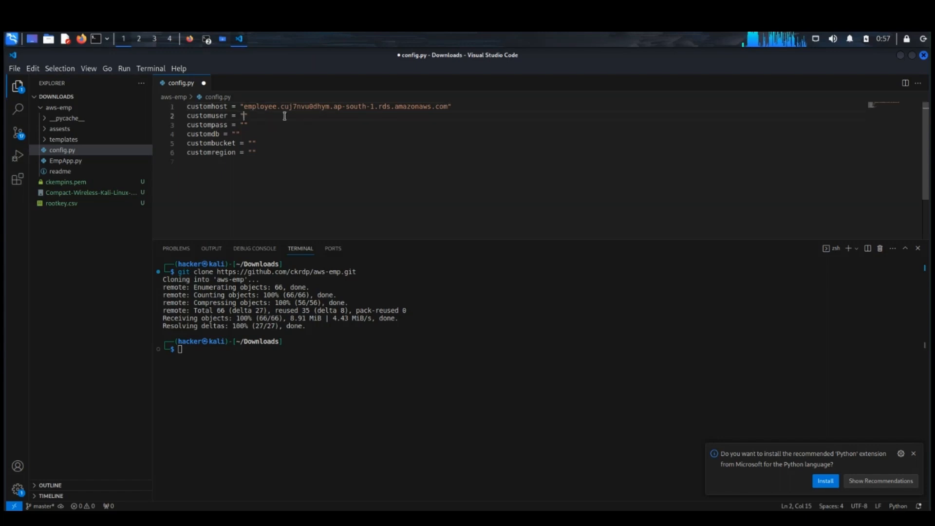
type("admin")
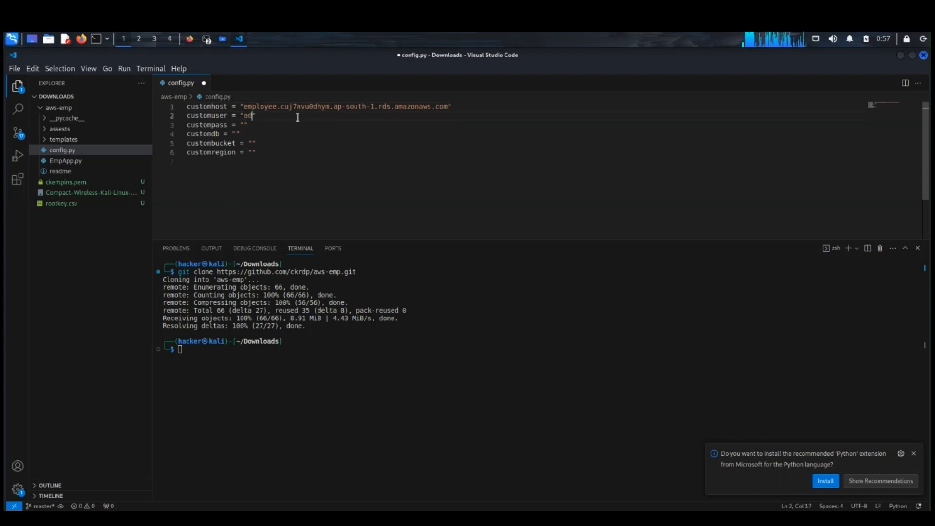
left_click(244, 124)
type("1234")
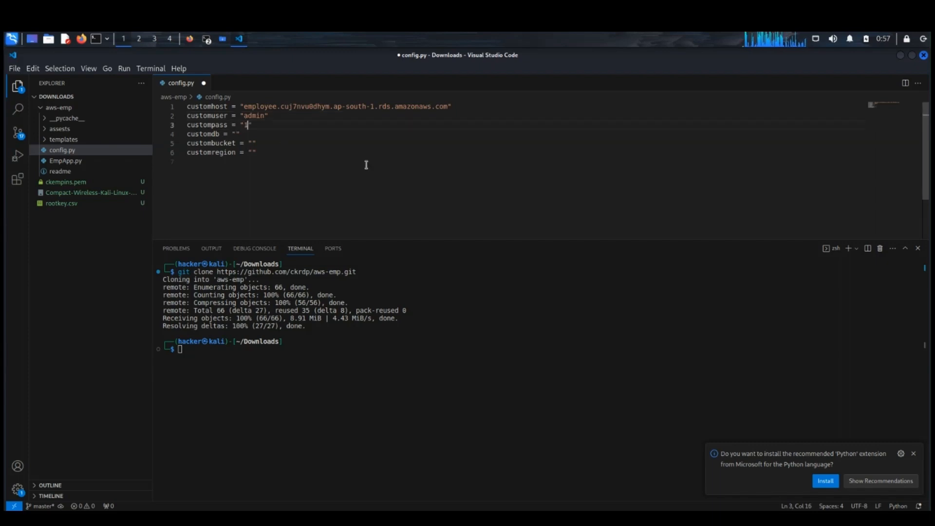
type("5678")
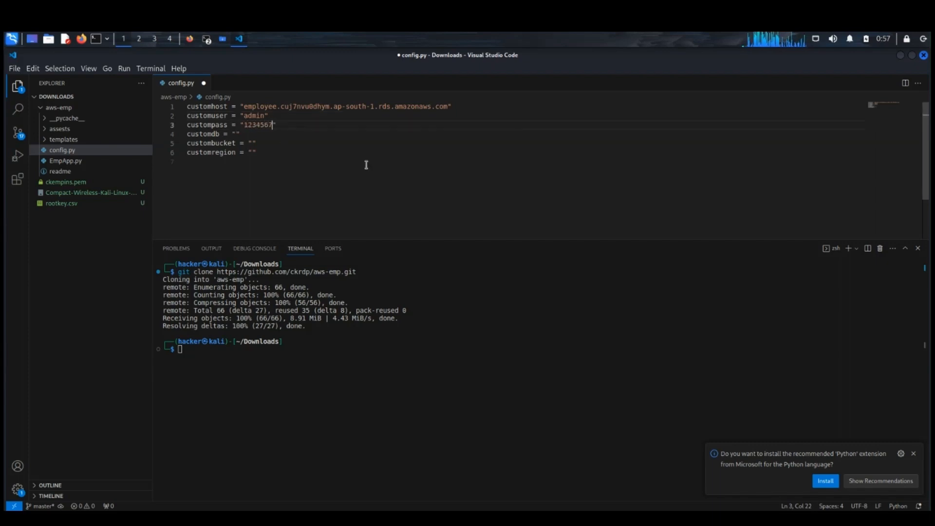
Step: Set customdb to employee and custombucket to ckempbucket in config.py
left_click(237, 134)
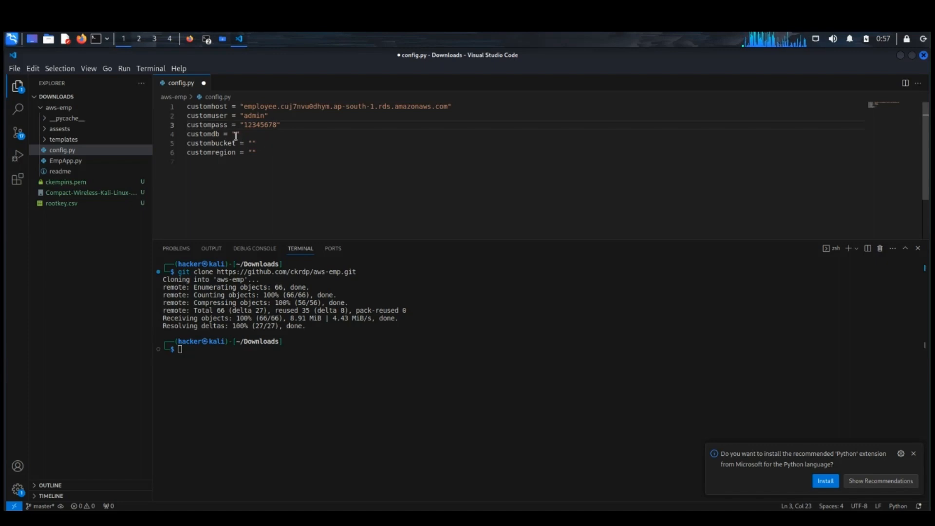
type("mploye")
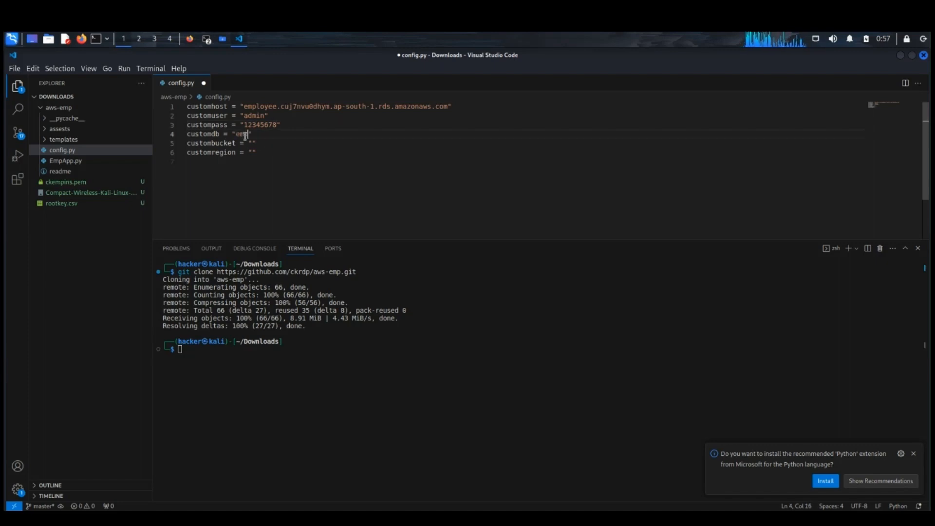
type("e")
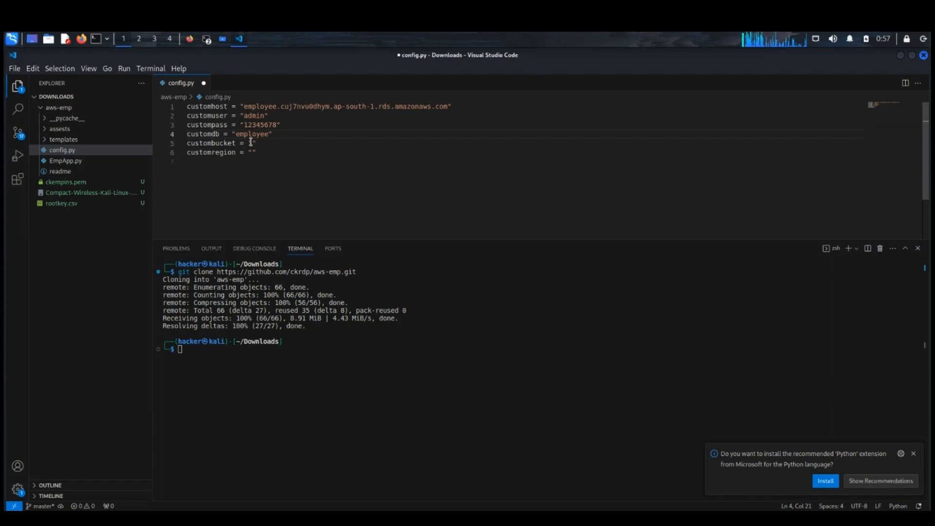
left_click(253, 144)
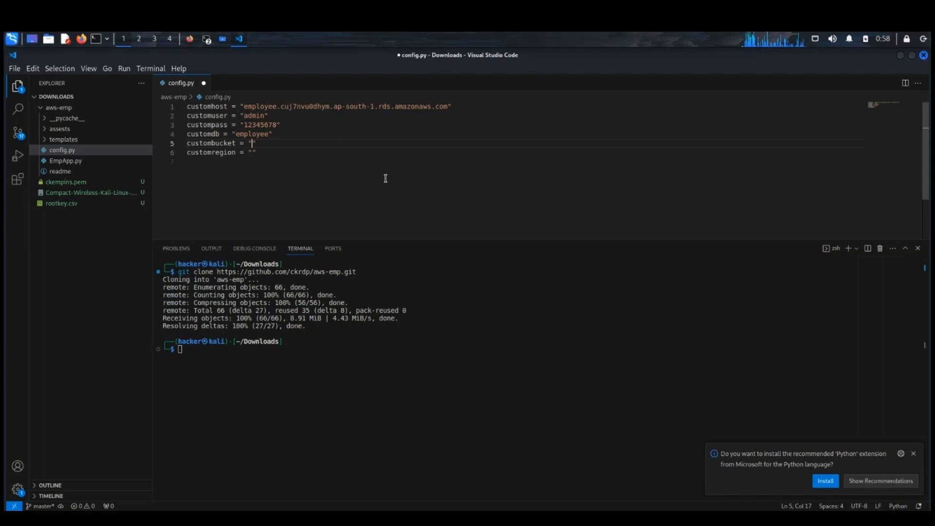
type("ckempbucket")
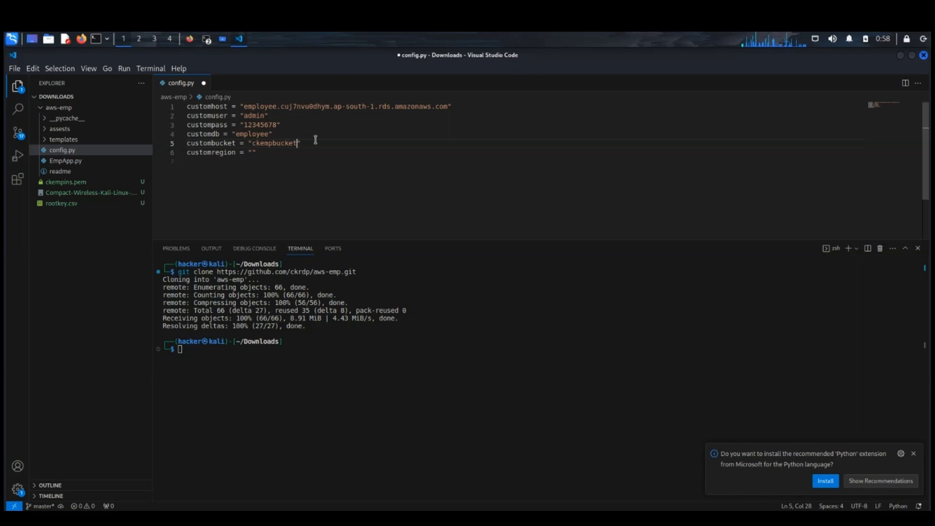
Step: Set customregion to ap-south-1 and check the Mumbai region's code in the AWS console's region list in Firefox
left_click(252, 152)
type("ap-south-1")
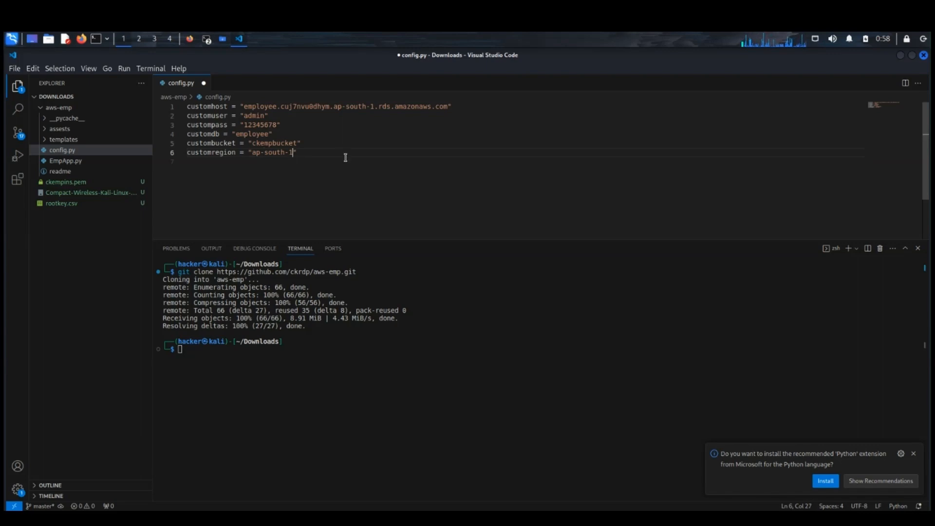
left_click(190, 39)
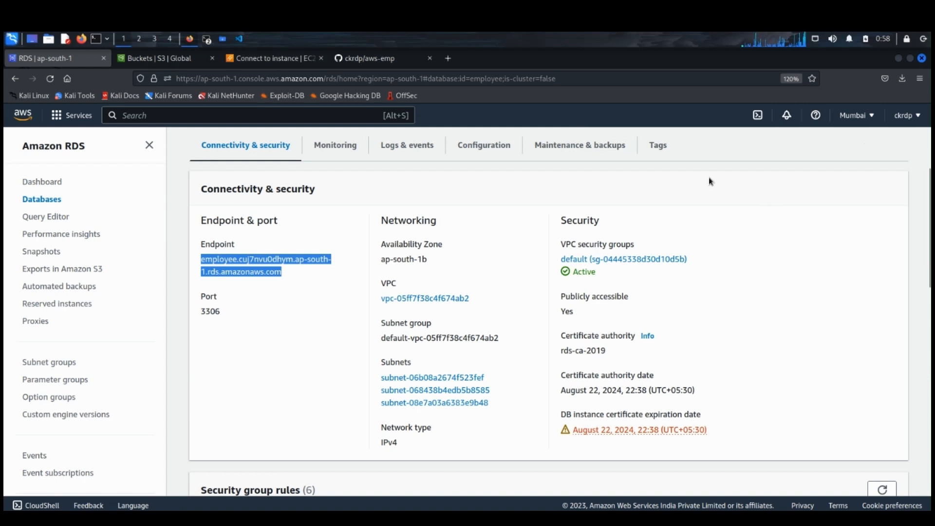
left_click(276, 59)
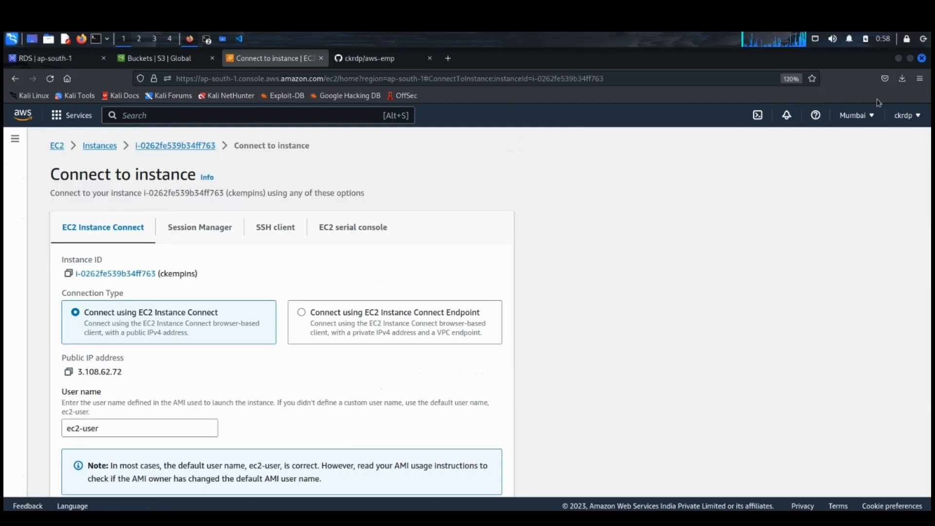
left_click(871, 115)
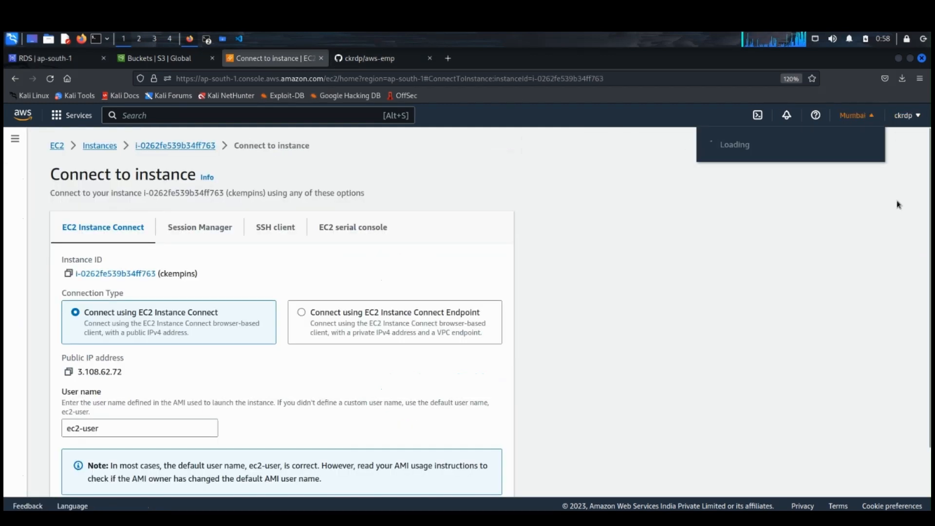
left_click(916, 119)
left_click(870, 118)
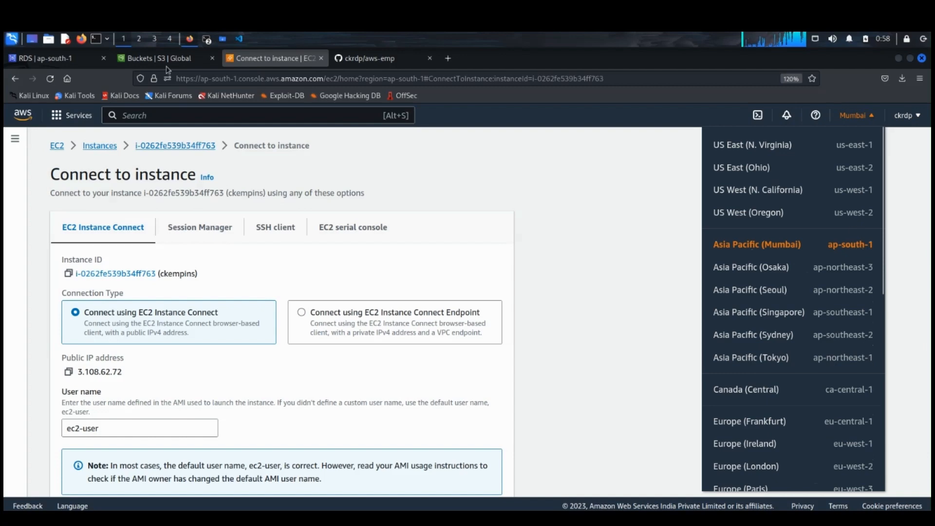
Step: Return to Visual Studio Code and save all open files, including the edited config.py
left_click(240, 41)
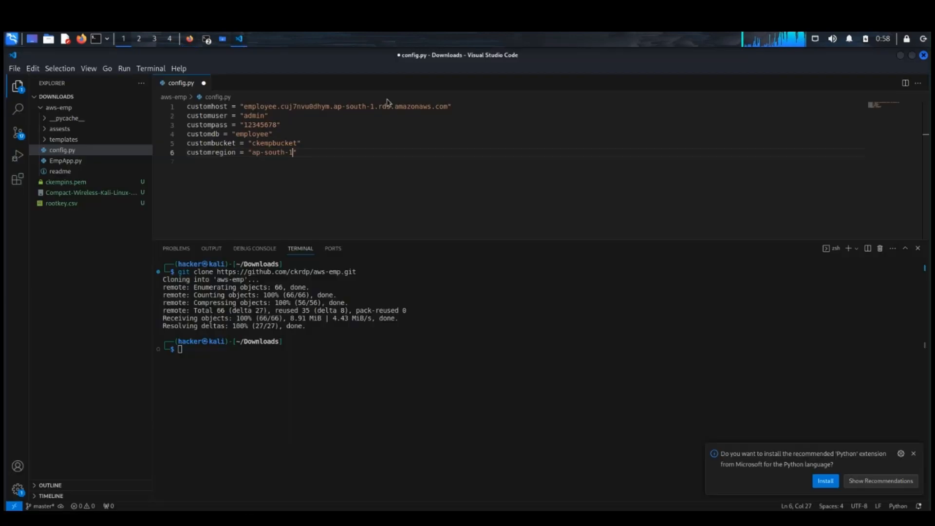
left_click(14, 71)
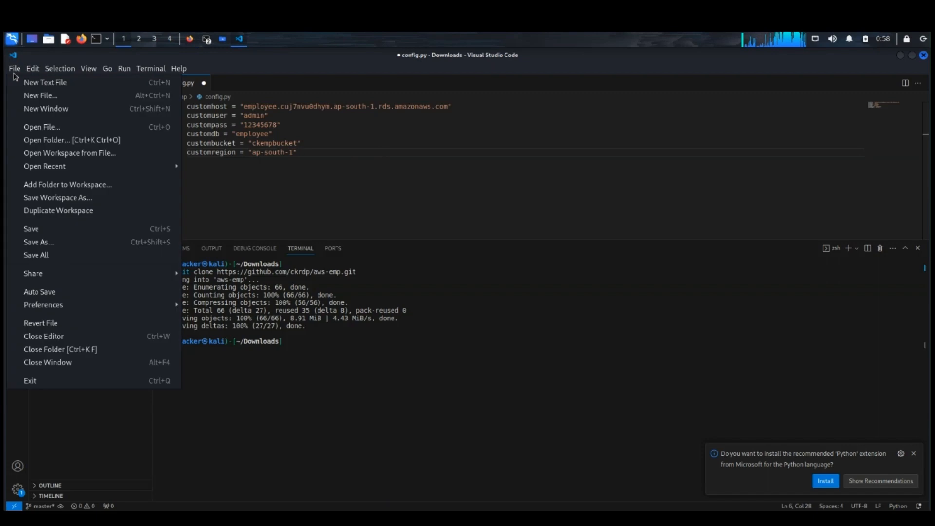
left_click(58, 255)
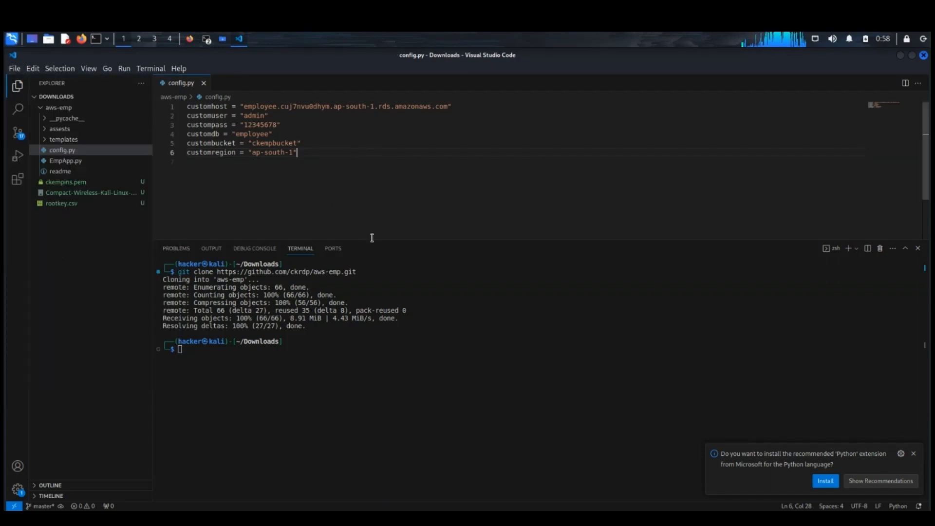
Step: Enlarge the terminal area and try to run python3 EmpApp.py from the Downloads folder
left_click_drag(372, 215, 372, 146)
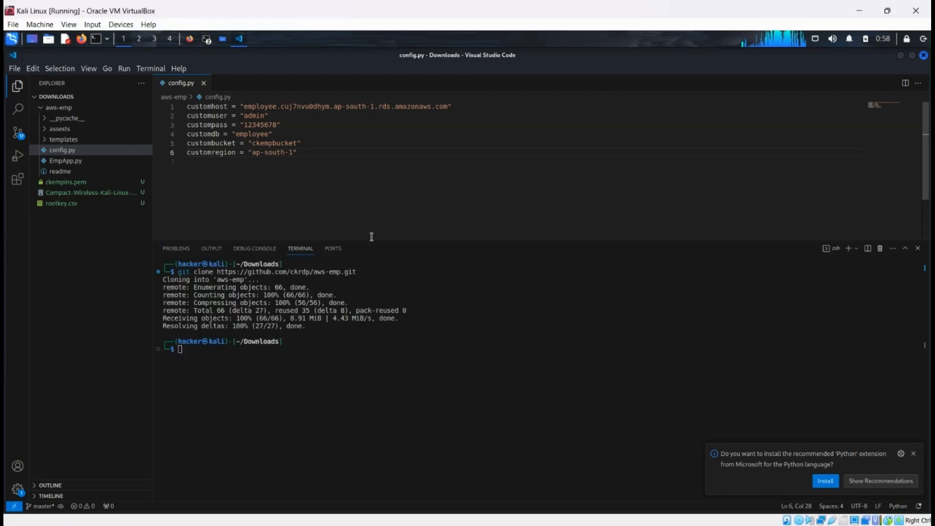
left_click_drag(372, 240, 379, 174)
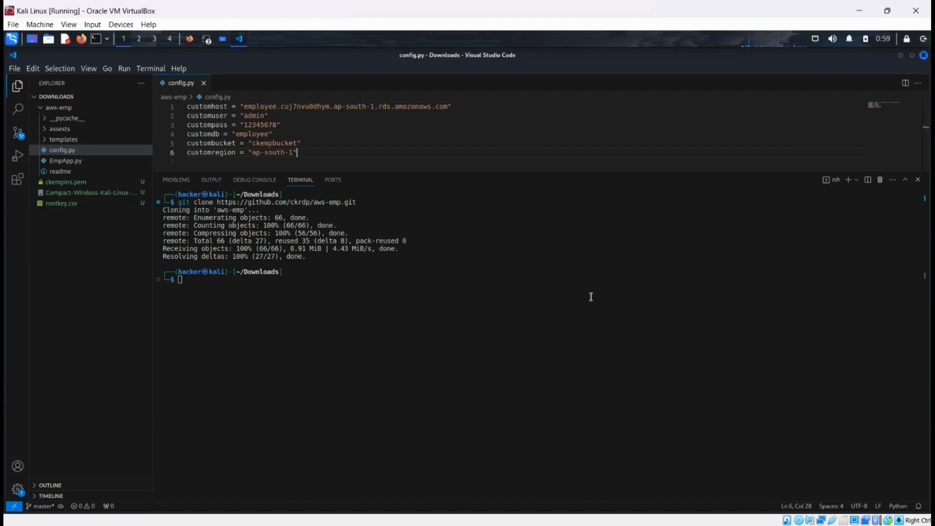
left_click(297, 284)
type("pyt")
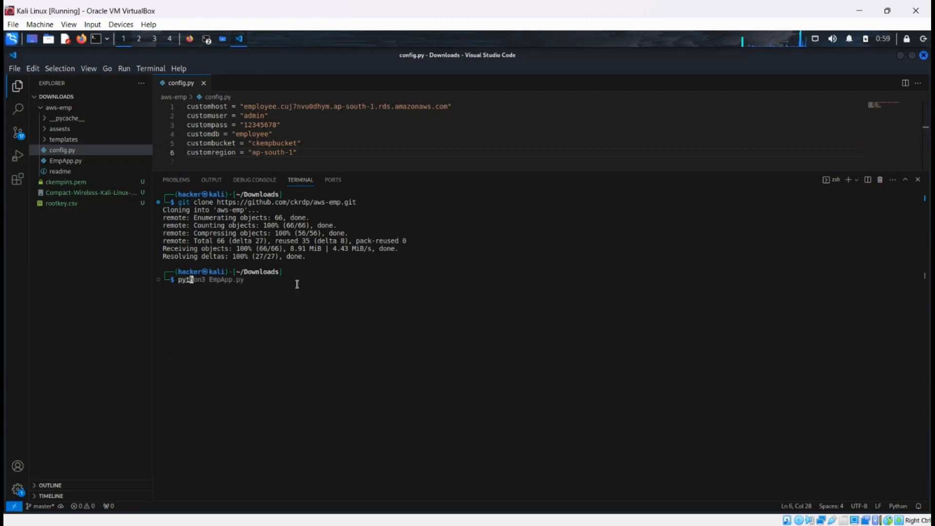
type("hon3 EmpApp.py")
key("Return")
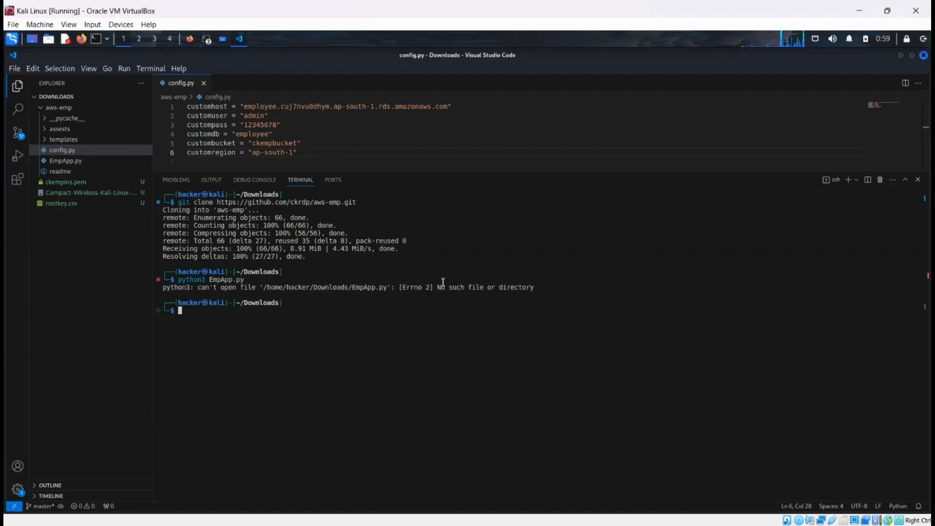
Step: Change into the aws-emp directory and start the application with python3 EmpApp.py
type("cd")
key("Right")
key("Return")
type("p")
key("Right")
key("Return")
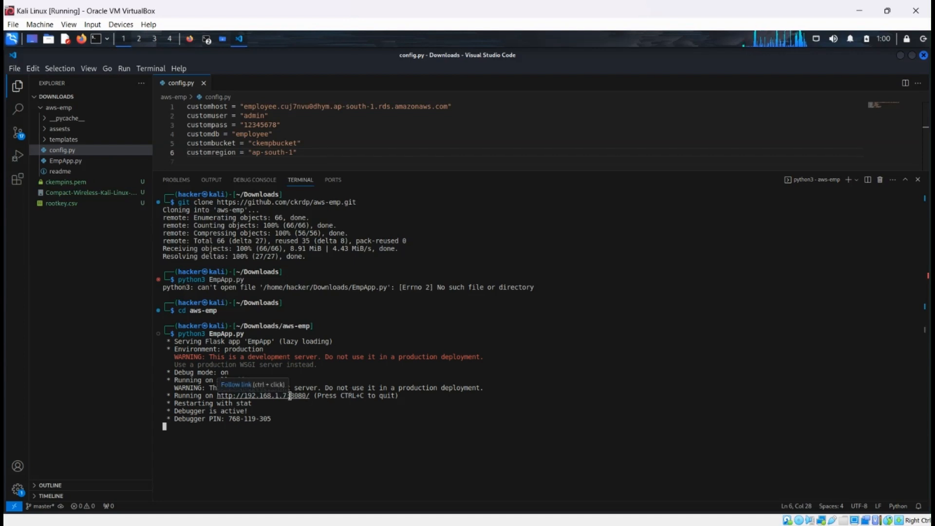
Step: Open the readme file in the aws-emp folder and enlarge the editor area to view its install commands
left_click(242, 388)
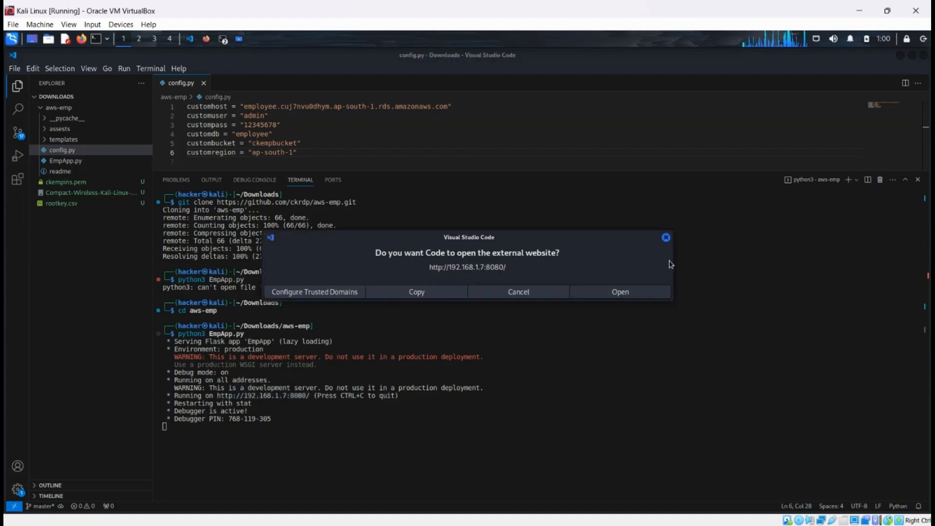
left_click(666, 237)
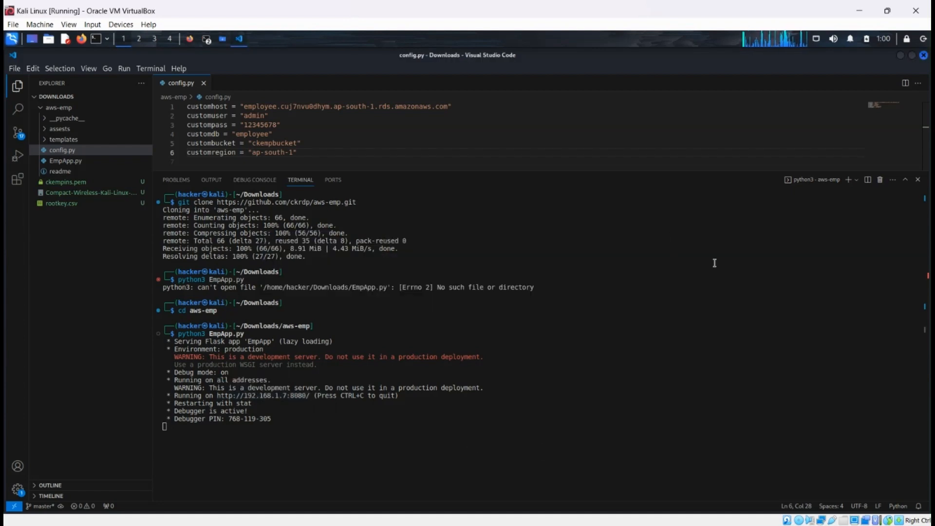
left_click(63, 171)
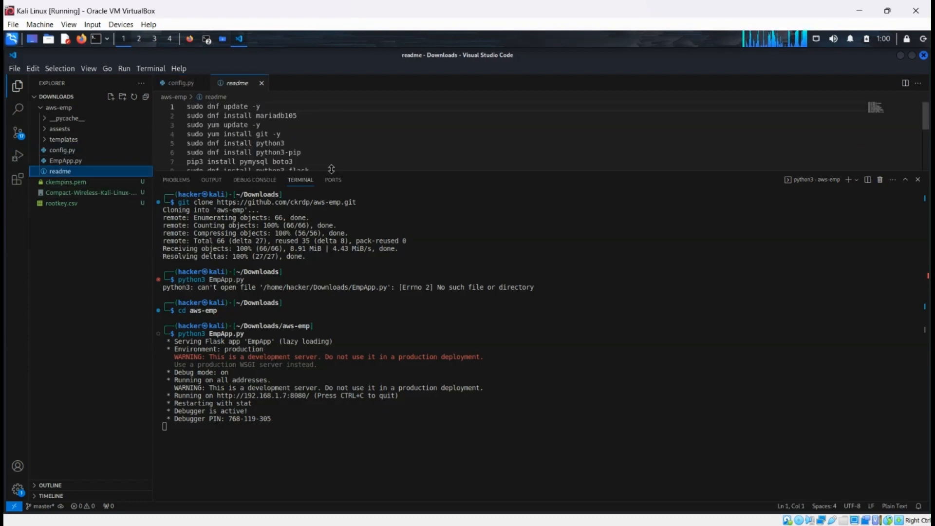
left_click_drag(331, 169, 309, 240)
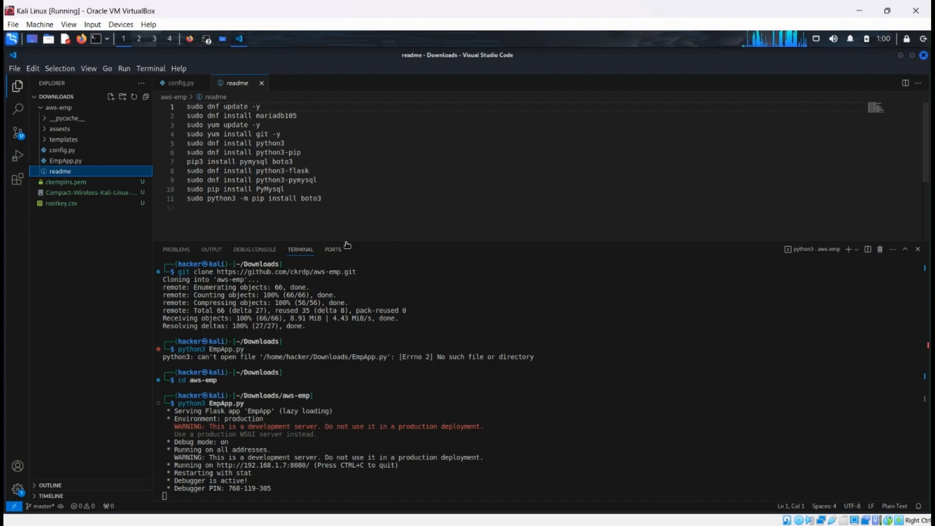
left_click_drag(345, 240, 350, 210)
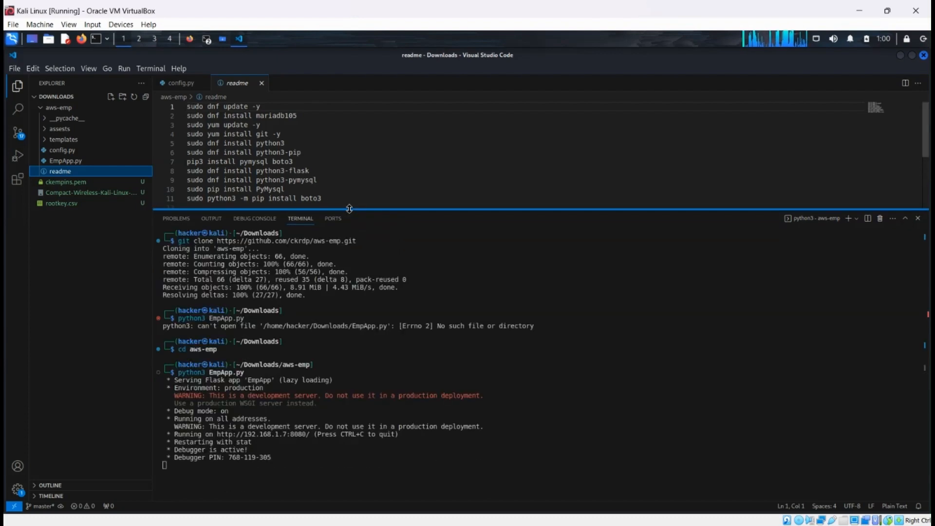
left_click(276, 436)
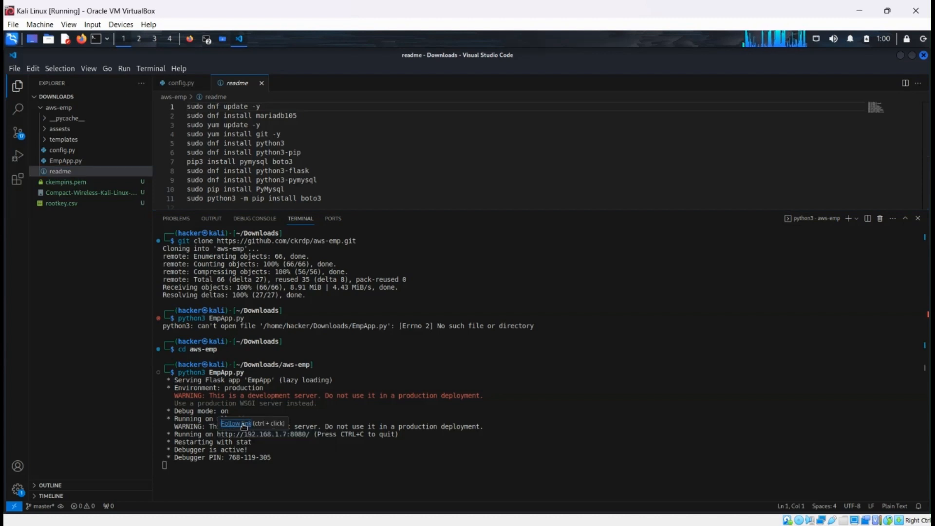
left_click(244, 431, "ctrl")
left_click(624, 295)
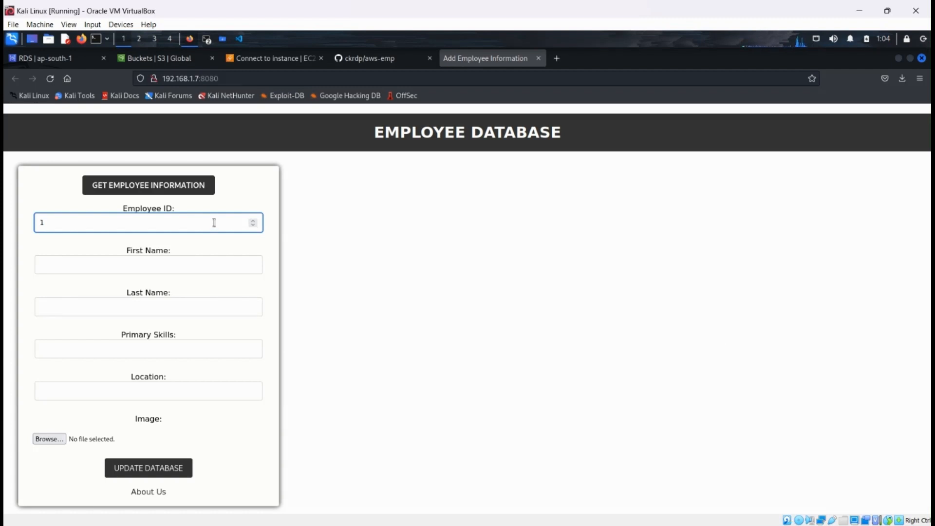
Step: Fill in the employee's ID, first name and last name, with primary skills programming and location london
key("Tab")
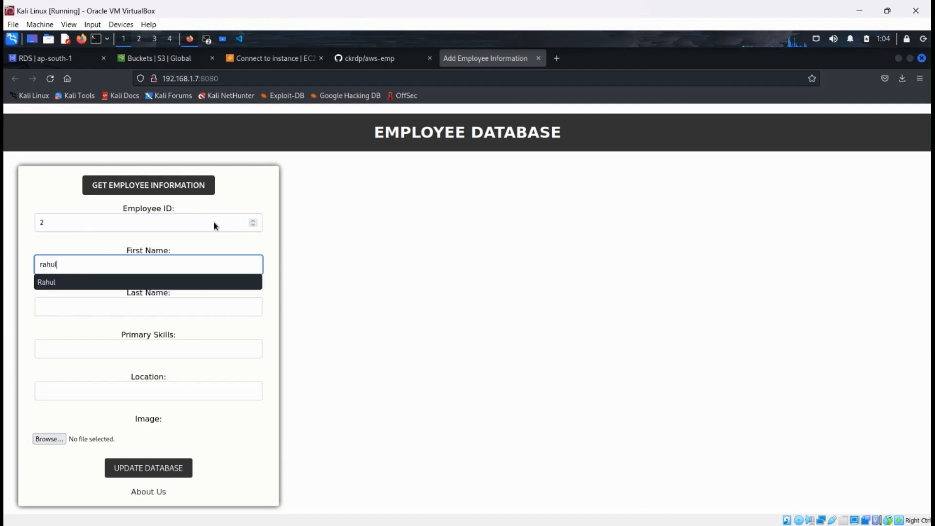
key("Tab")
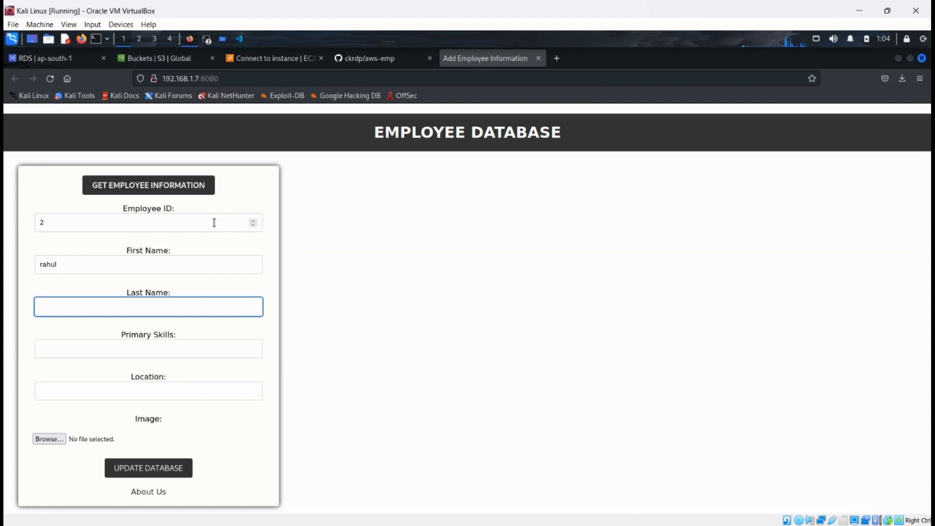
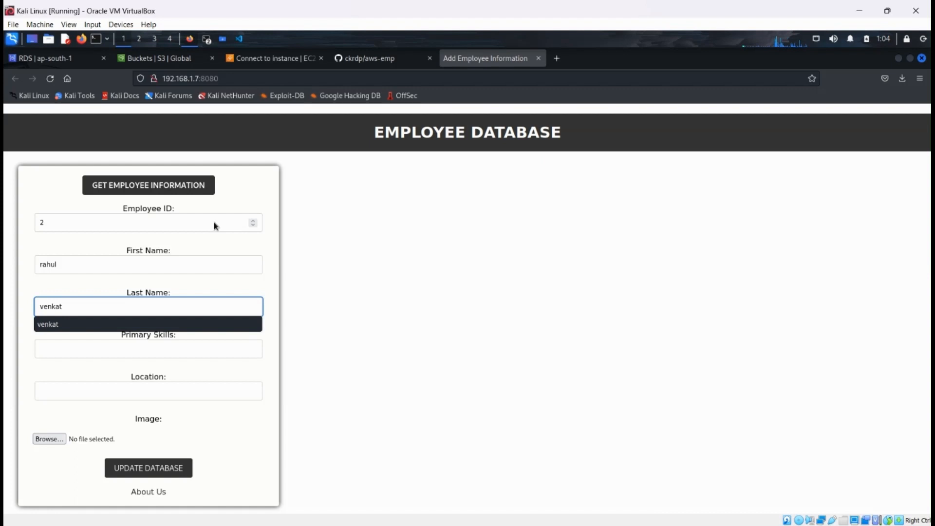
key("Tab")
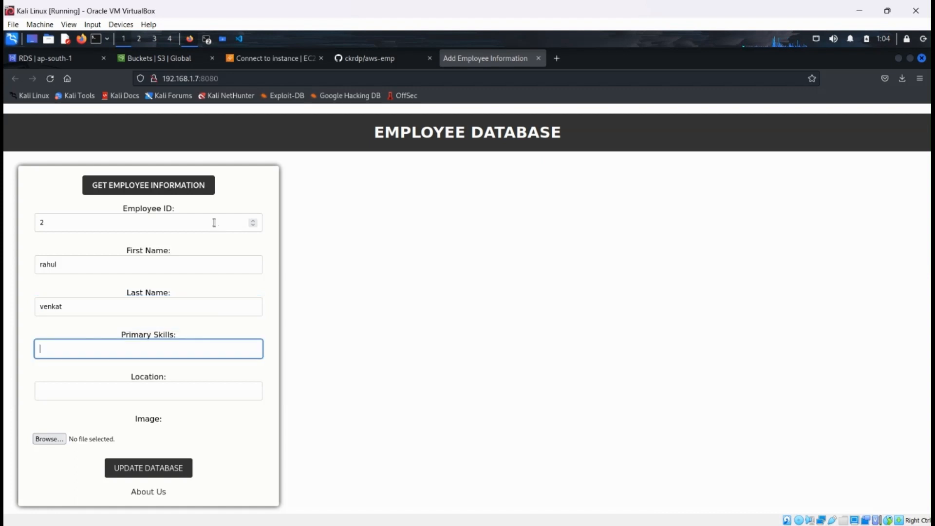
type("programming")
key("Tab")
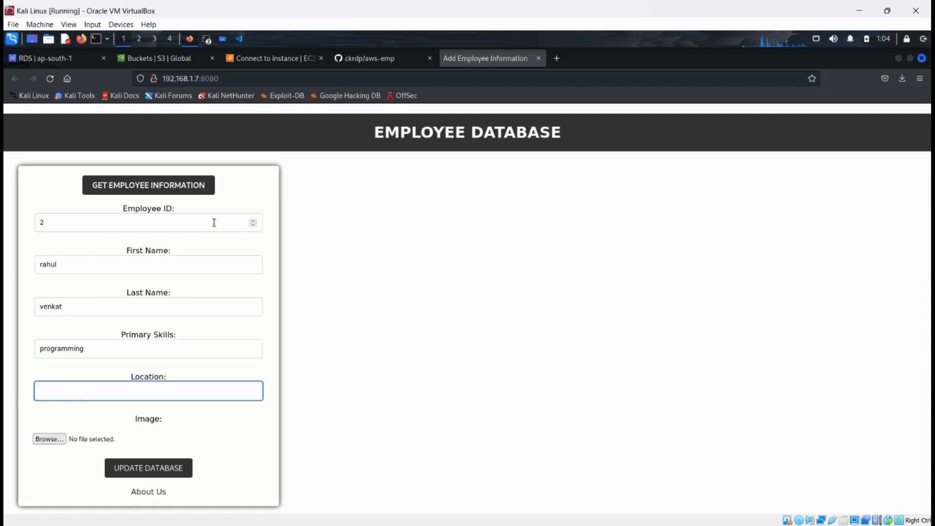
type("london")
Step: Attach my-avatar.jpg from the images folder as the employee's image and submit the record to the database
left_click(57, 440)
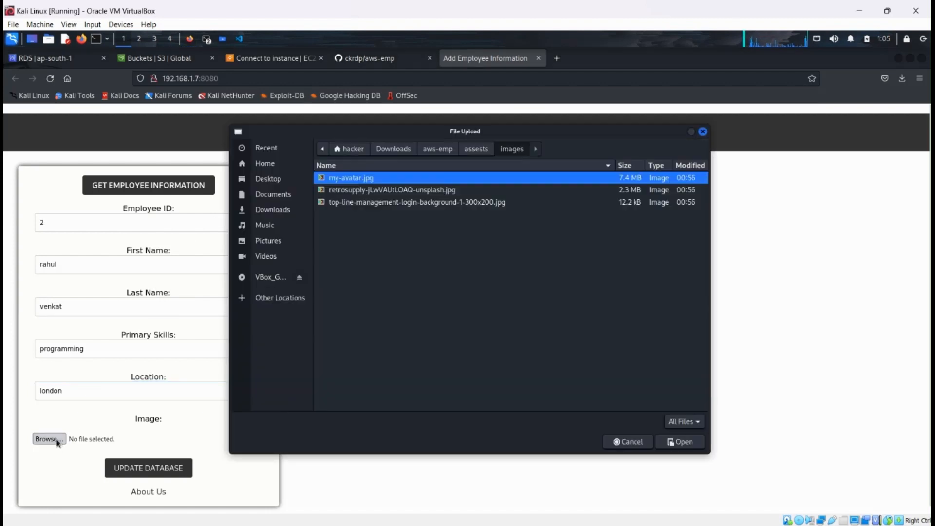
left_click(675, 443)
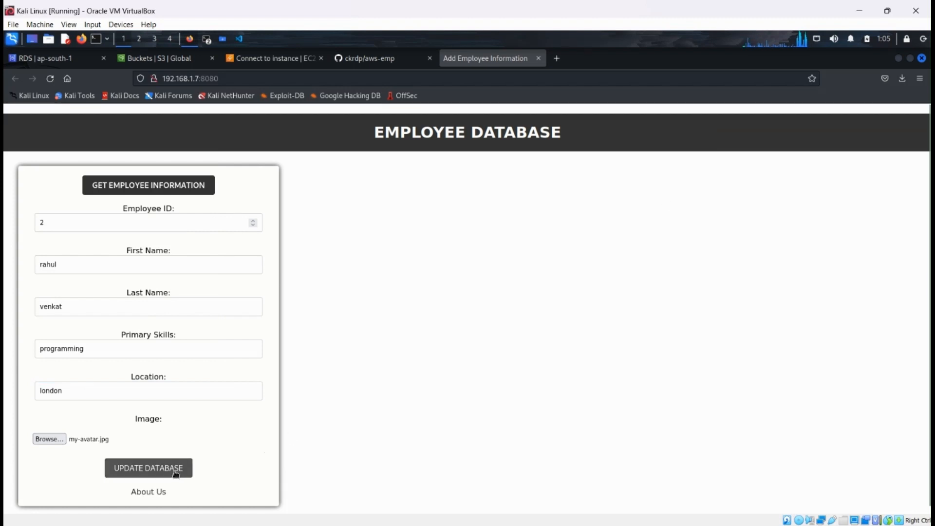
left_click(176, 471)
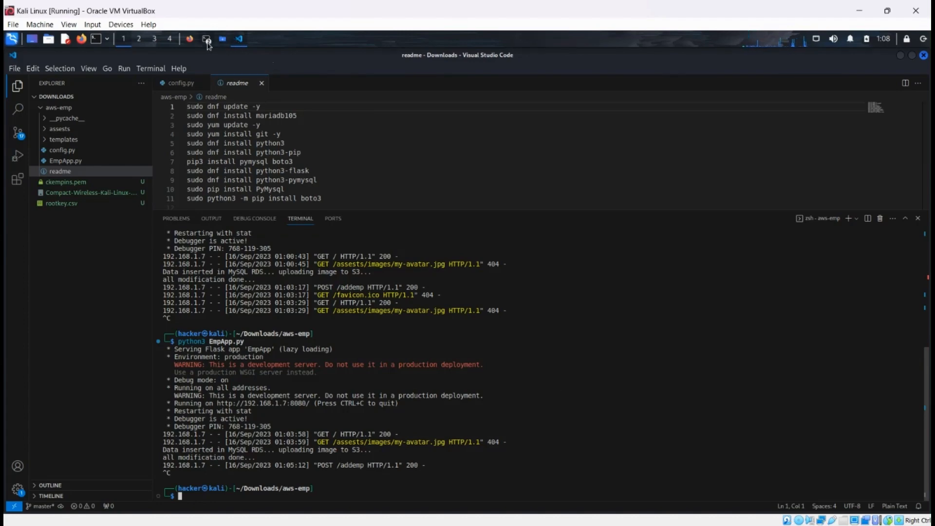
Step: Switch to the MySQL terminal and run select * from empdet; to check the stored employee rows
left_click(243, 58)
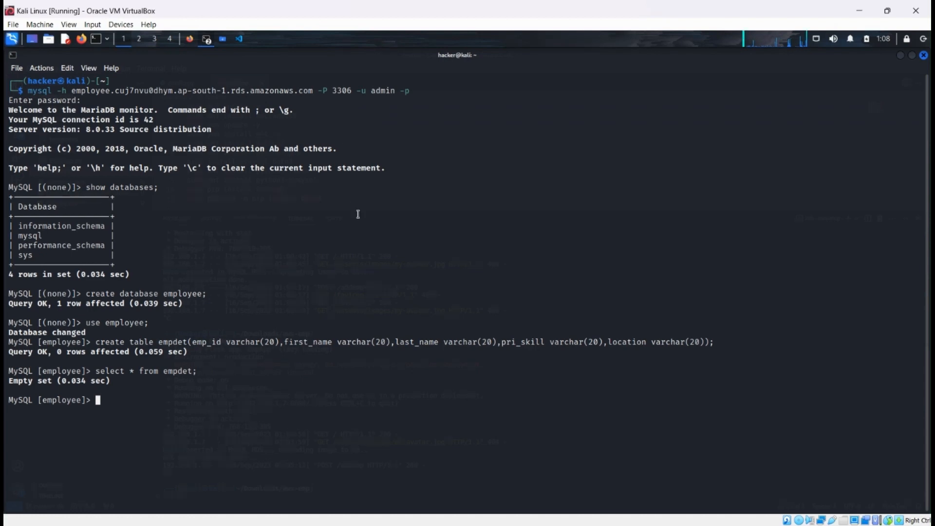
key("Up")
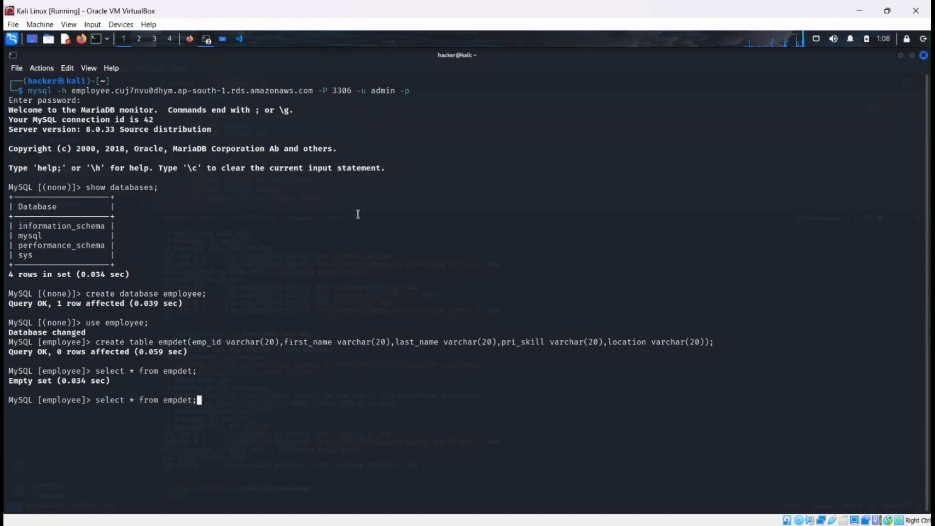
key("Return")
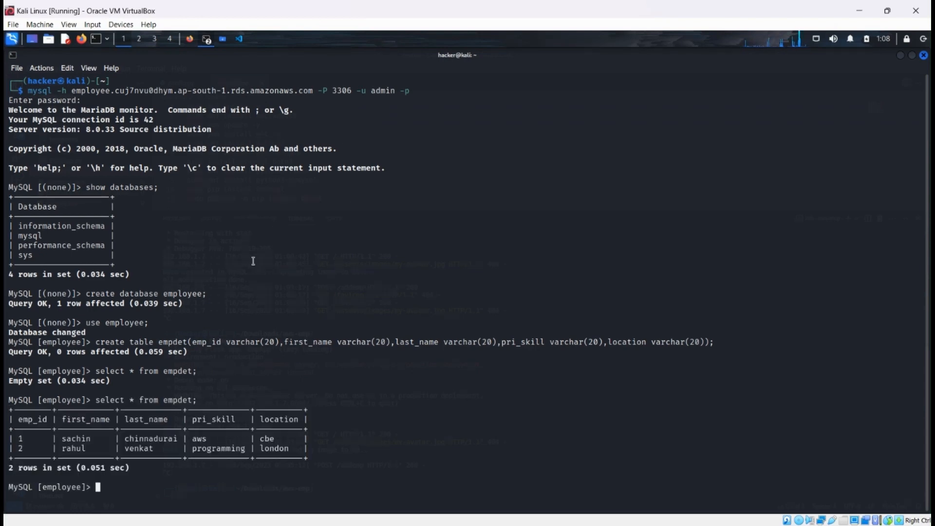
left_click_drag(20, 438, 274, 448)
left_click(289, 448)
Step: Switch to the S3 console in Firefox and open ckempbucket to check its uploaded objects
left_click(191, 41)
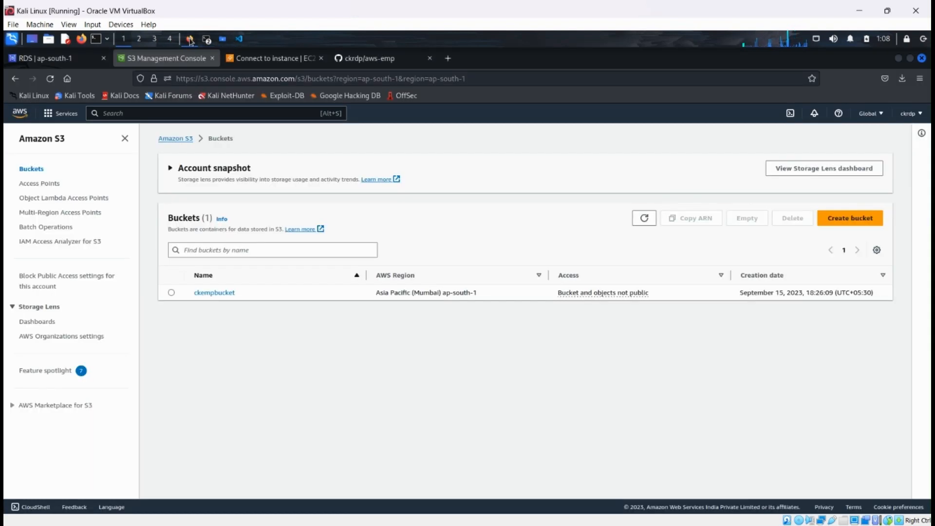
left_click(211, 293)
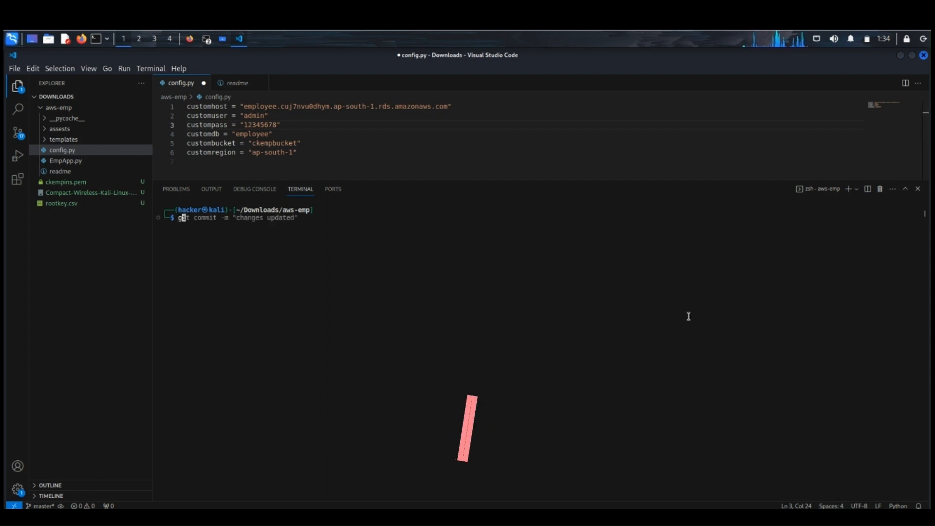
Step: Stage all changes in the aws-emp repository with git add --all in Visual Studio Code's terminal
type("git add --")
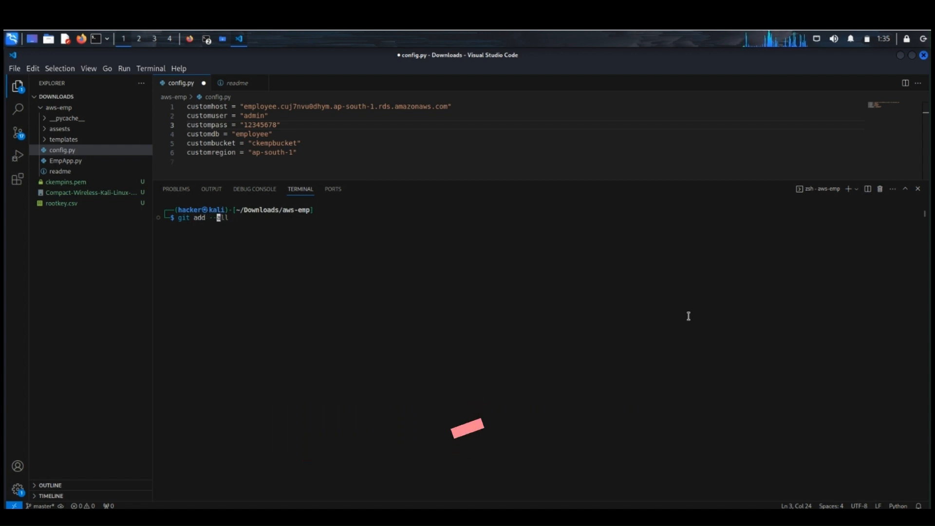
type("all")
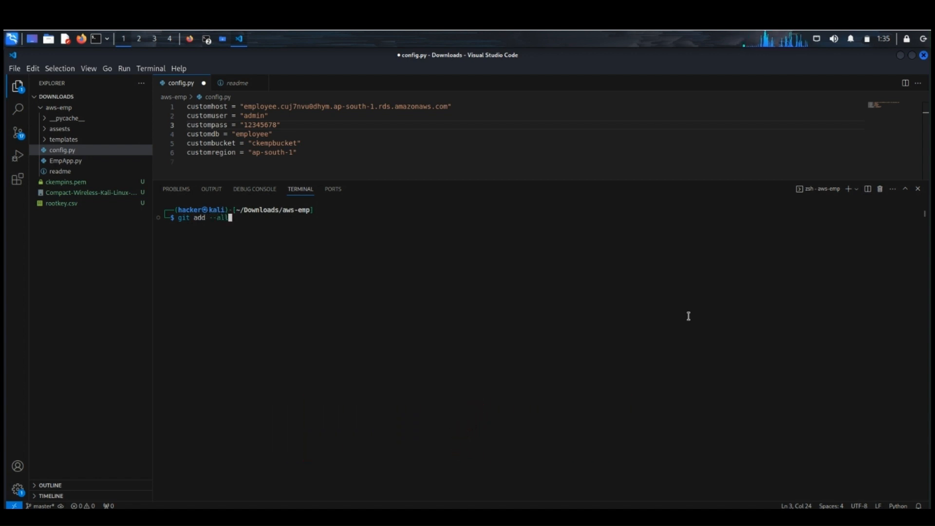
key("Return")
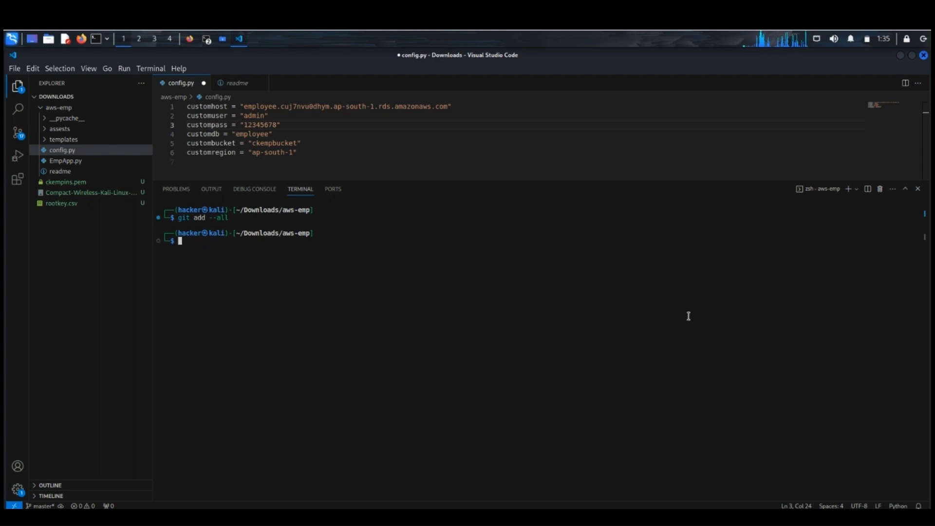
Step: Commit the staged changes with the message "Updated"
type("git ")
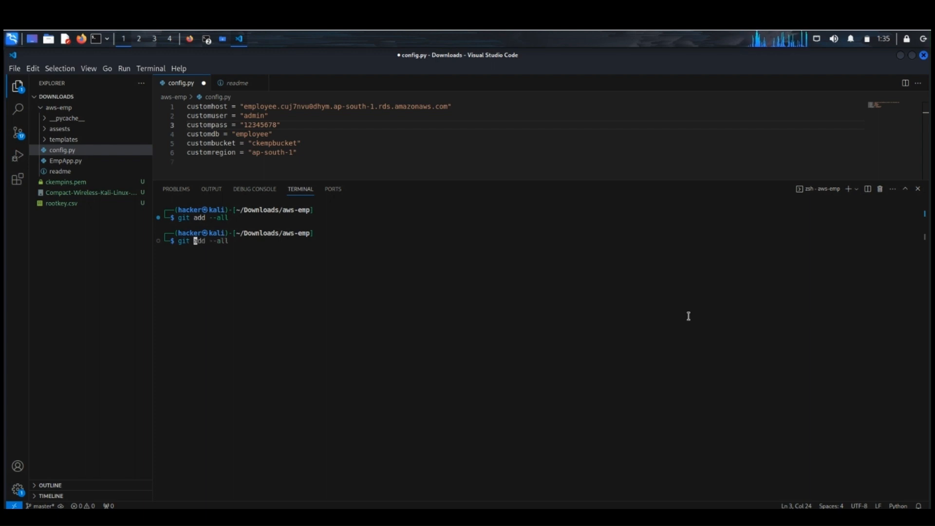
type("commit ")
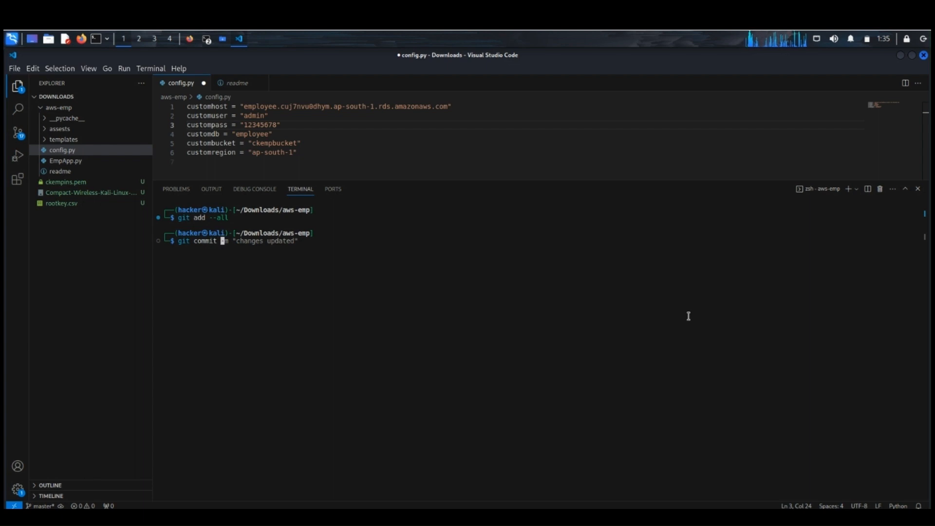
type("-m")
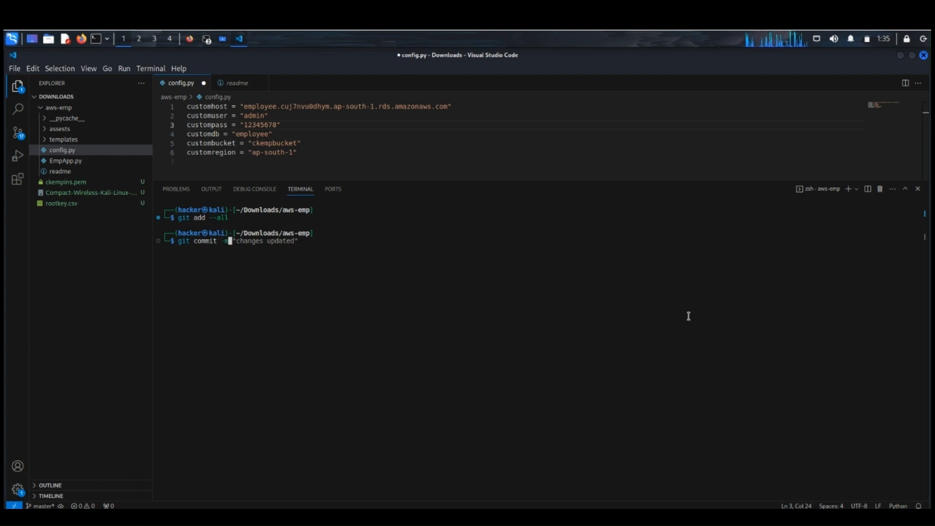
type(" \"")
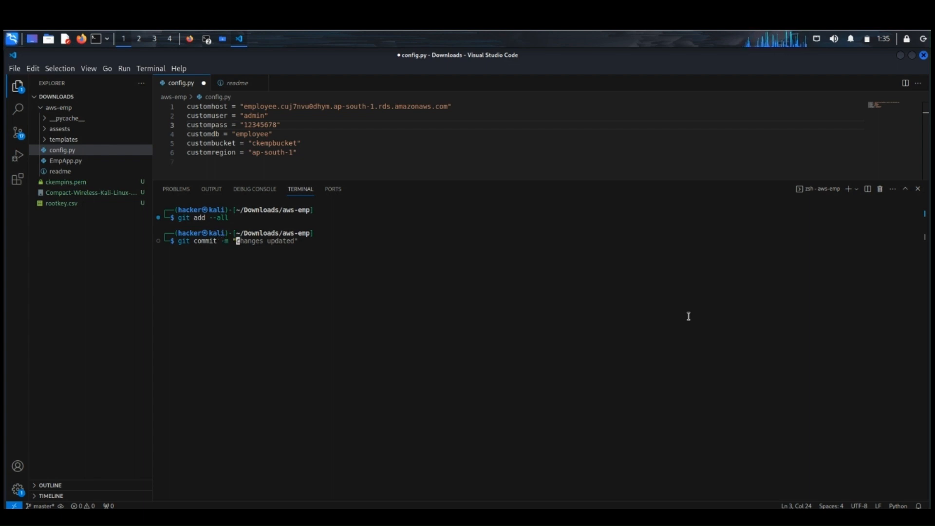
type("Updated")
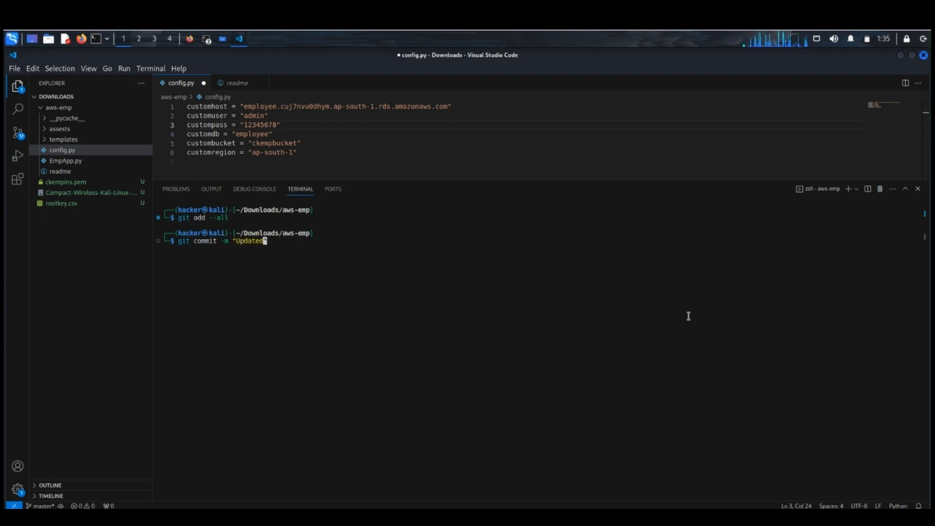
type("\"")
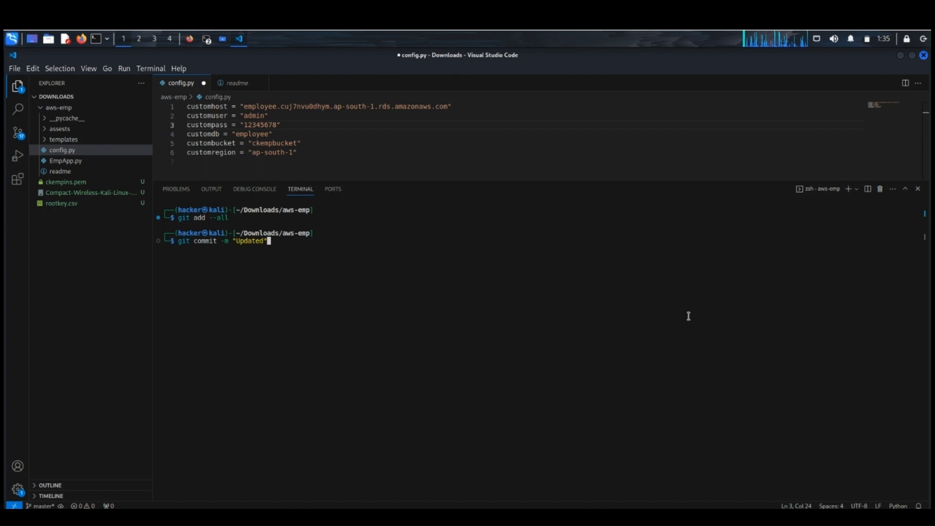
key("Return")
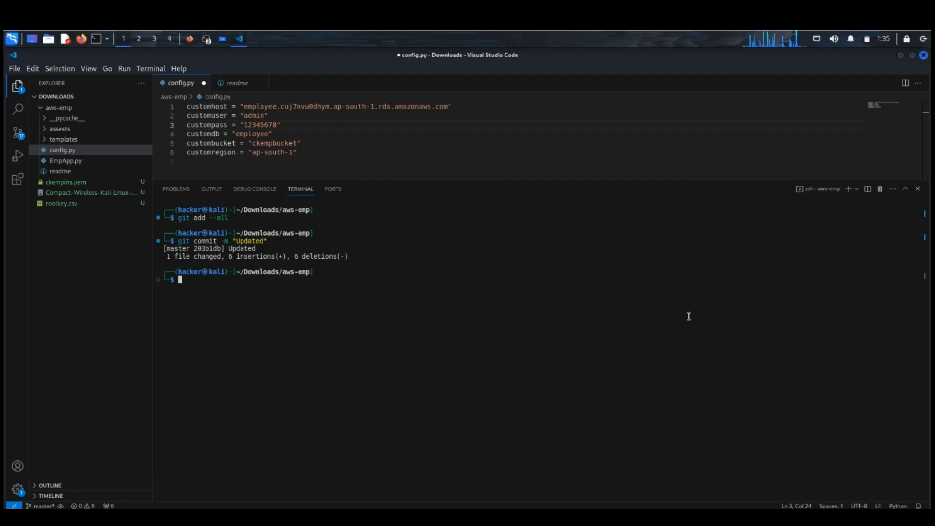
type("git ")
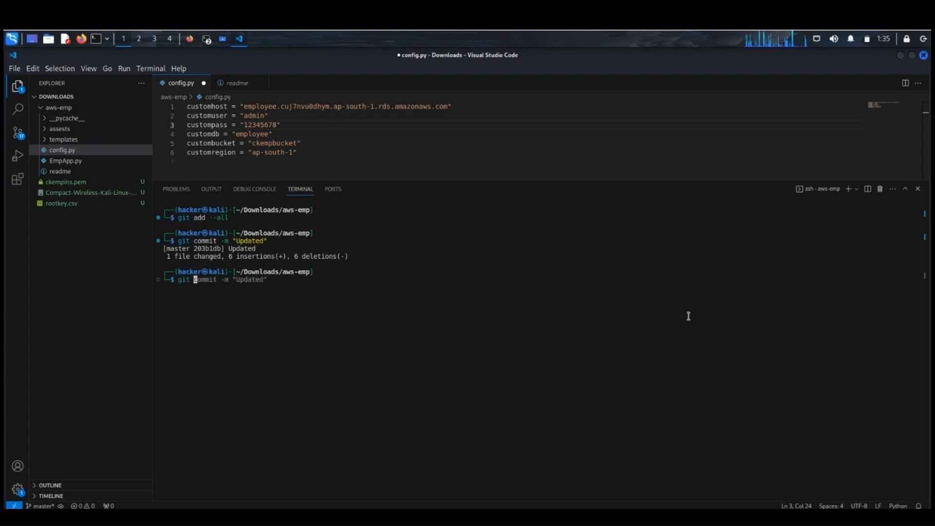
type("remot")
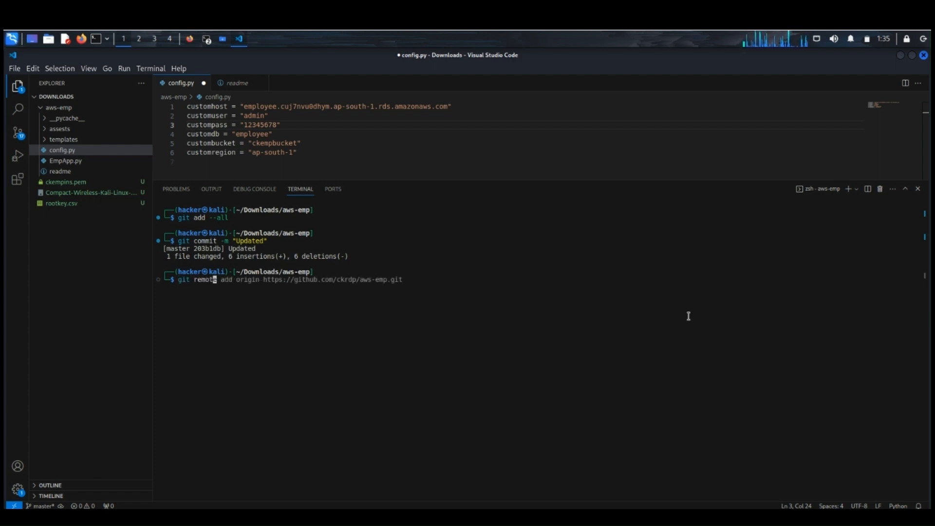
type("e a")
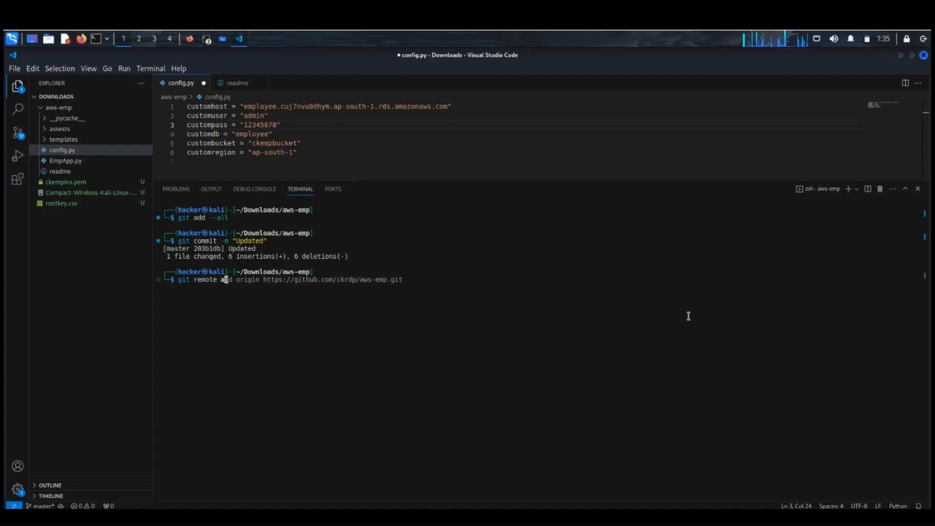
type("dd origin2")
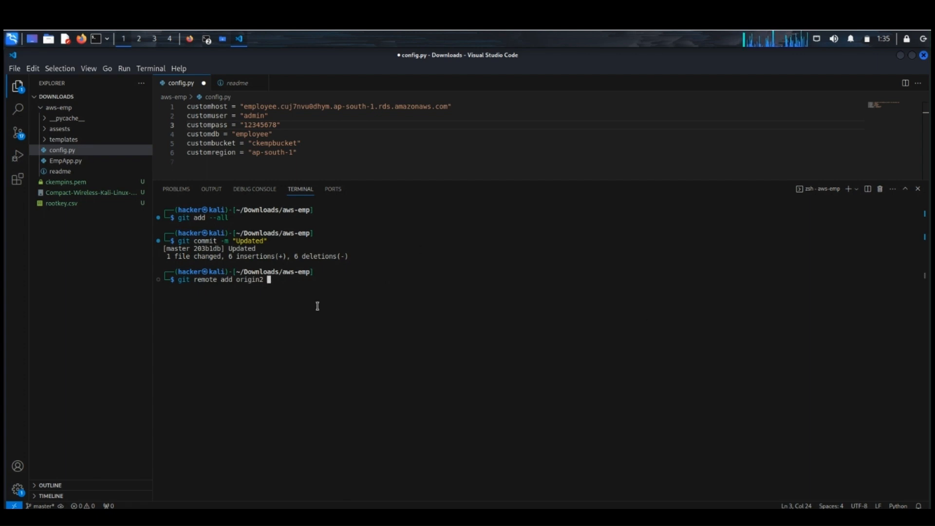
right_click(295, 284)
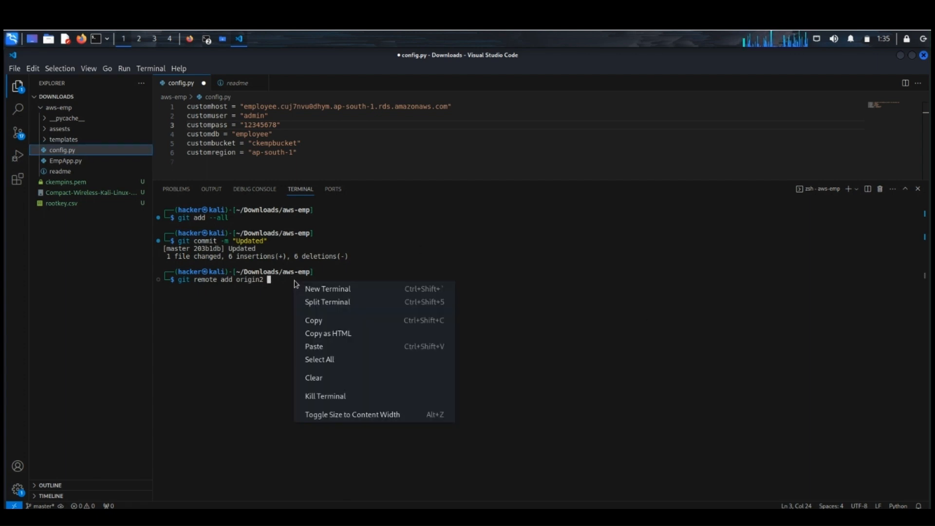
left_click(336, 350)
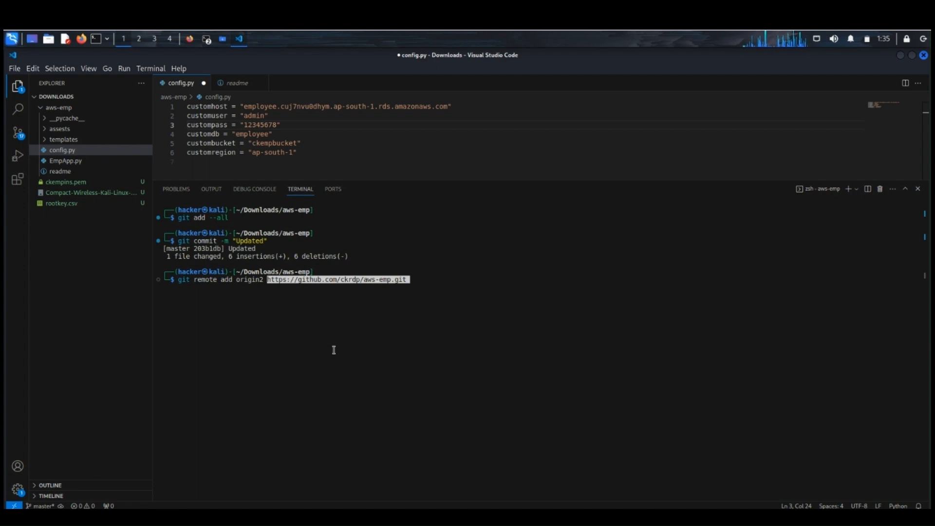
key("Return")
key("Return")
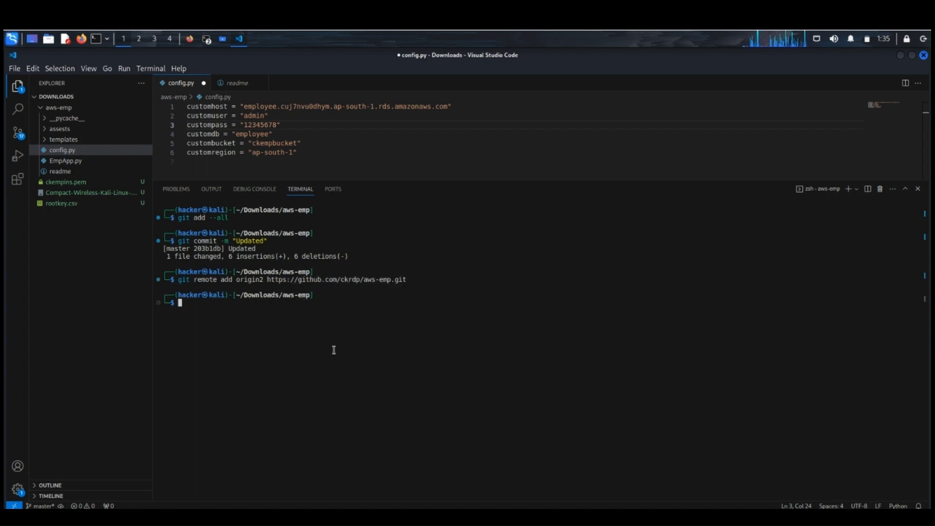
Step: Push the master branch to the origin2 remote with git push origin2 master
key("Up")
key("Home")
key("Right")
key("Right")
key("Right")
key("Right")
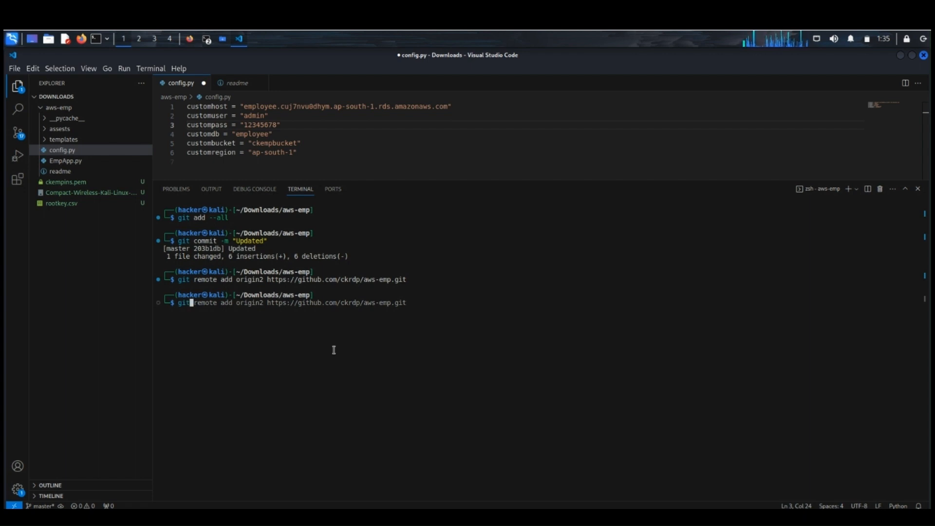
key("ctrl+k")
type("push or")
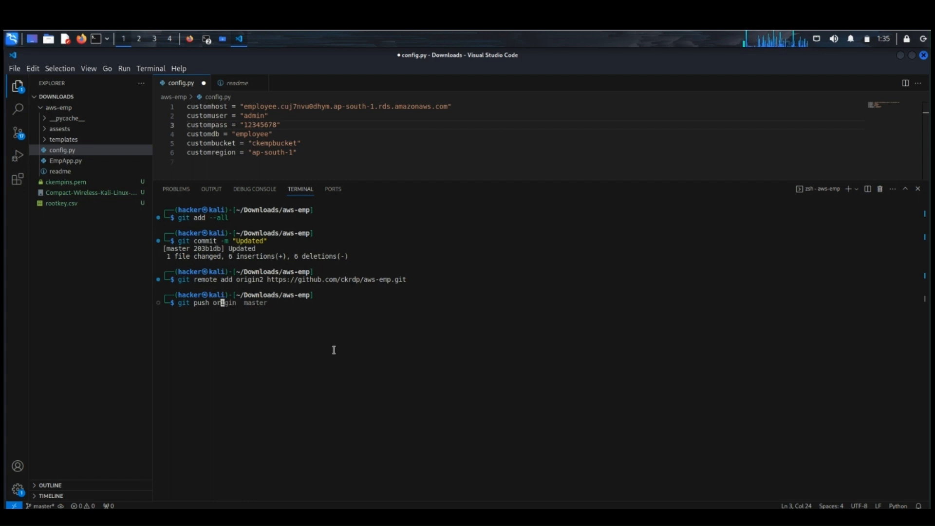
type("igin2 ")
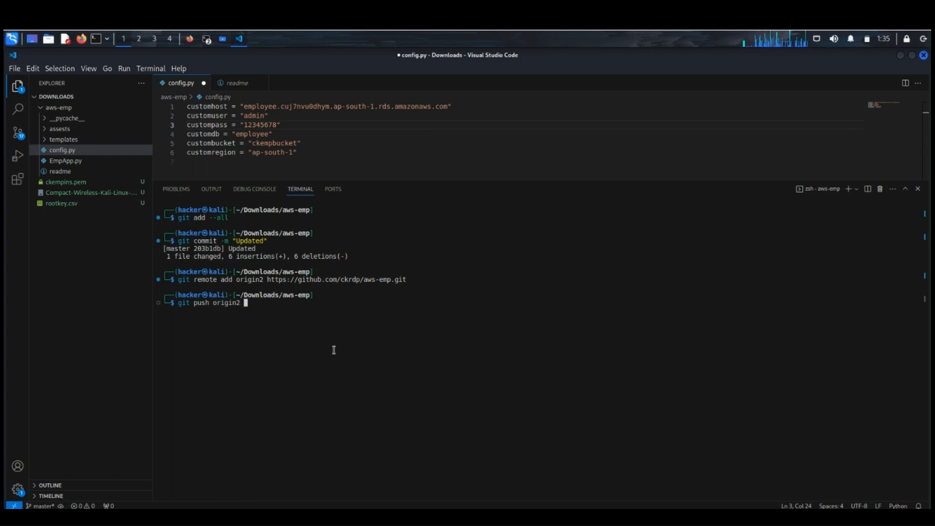
type("master")
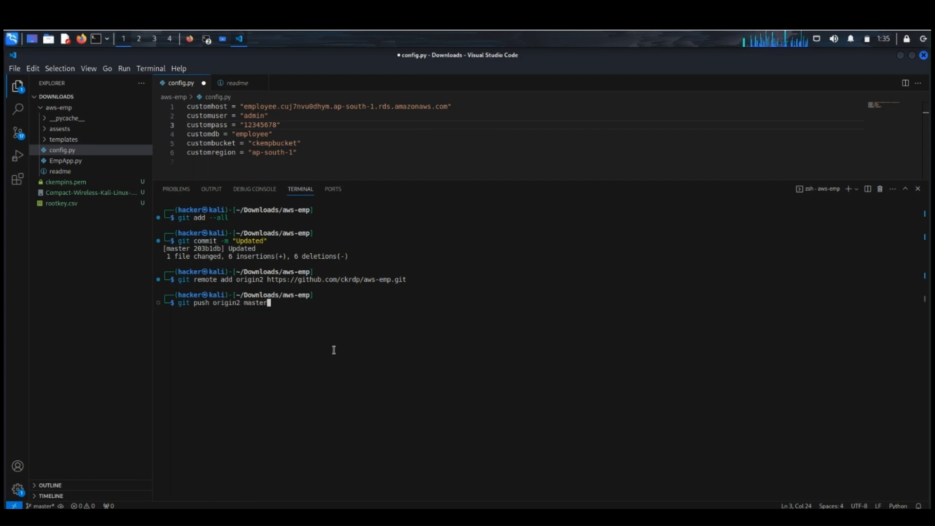
key("Return")
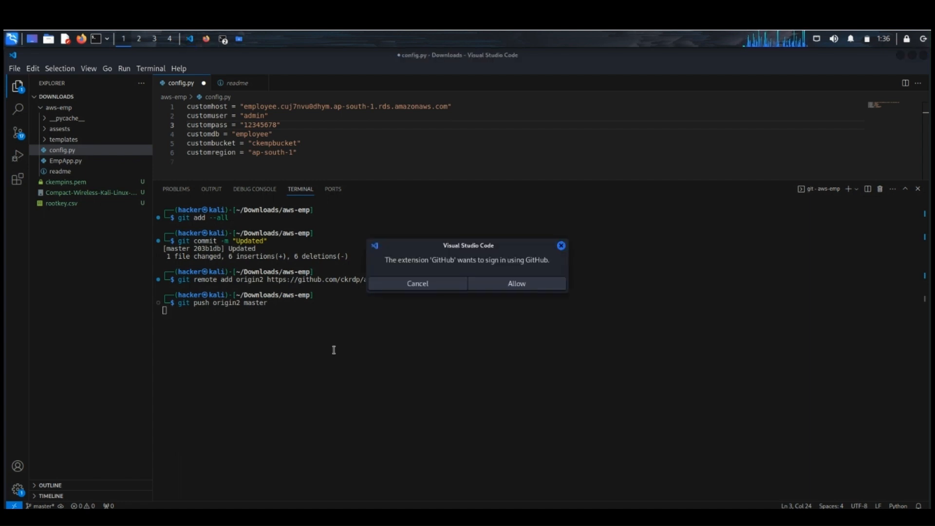
Step: Allow the GitHub extension to sign in and open the vscode authentication link back in Visual Studio Code to authorize the push
left_click(508, 287)
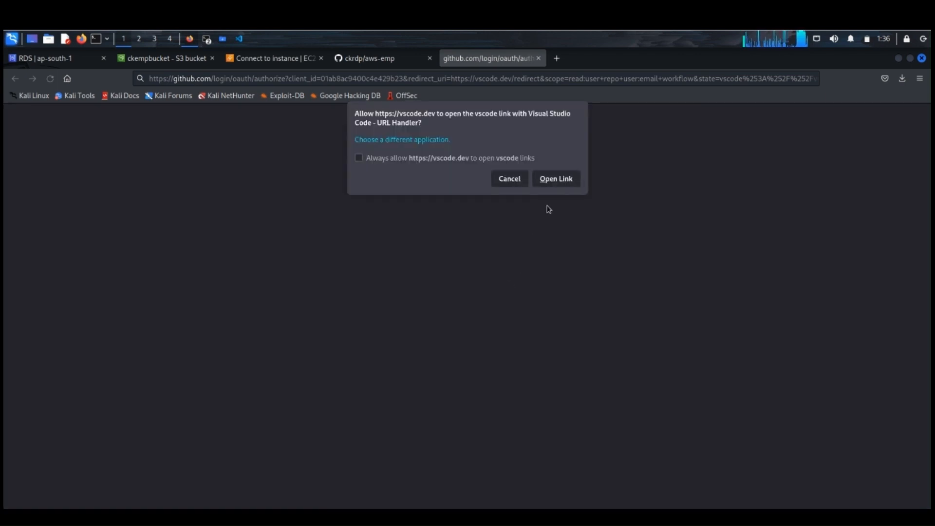
left_click(556, 180)
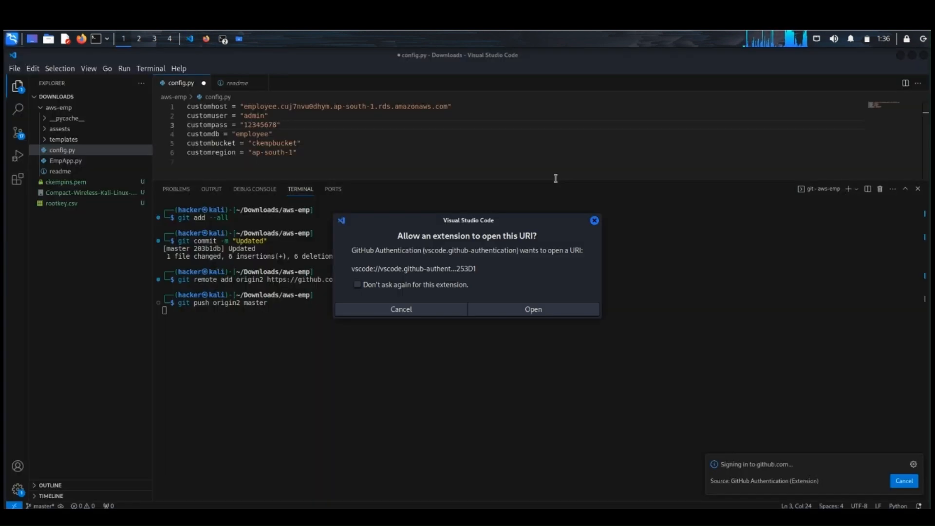
left_click(534, 309)
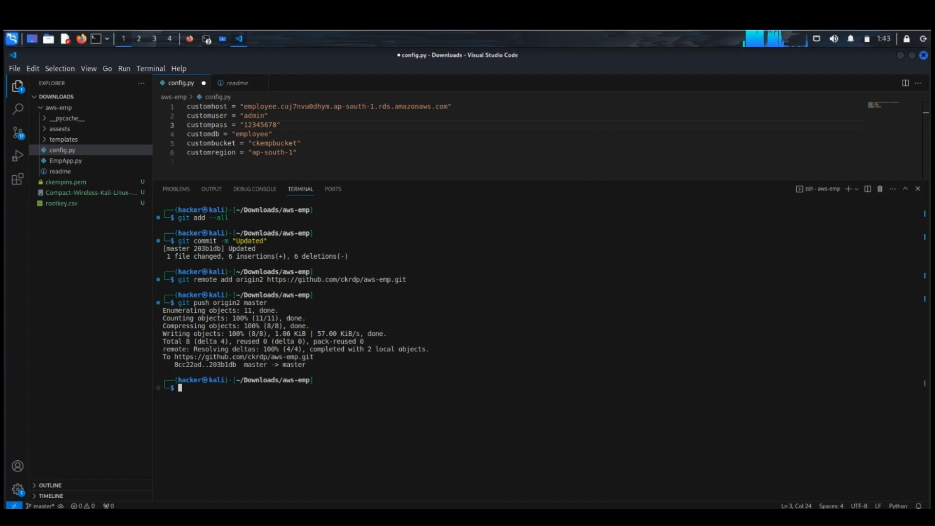
Step: Switch to the aws-emp GitHub repository in Firefox and open config.py to check the pushed configuration
left_click(189, 39)
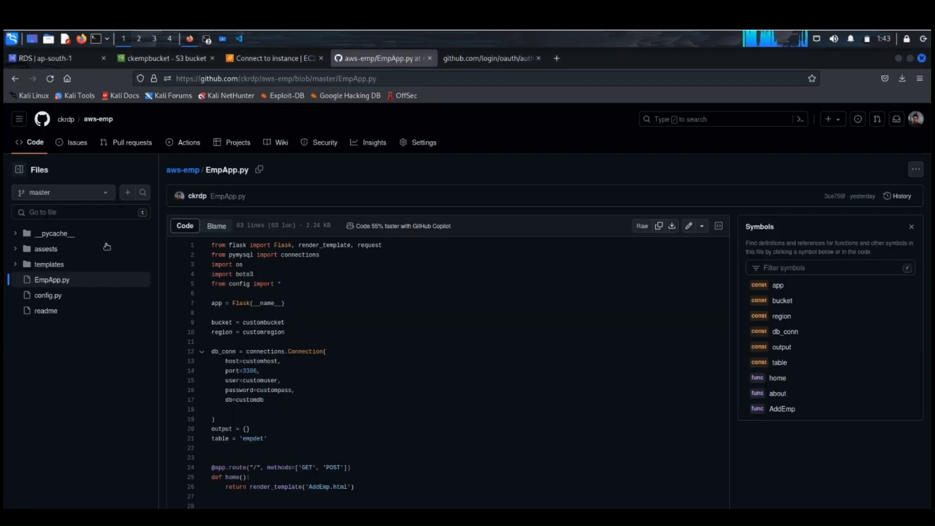
left_click(54, 299)
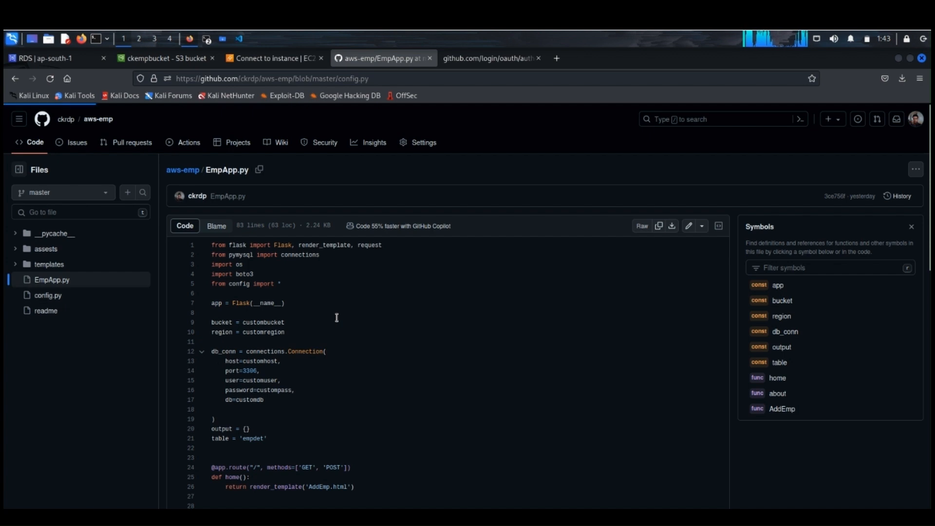
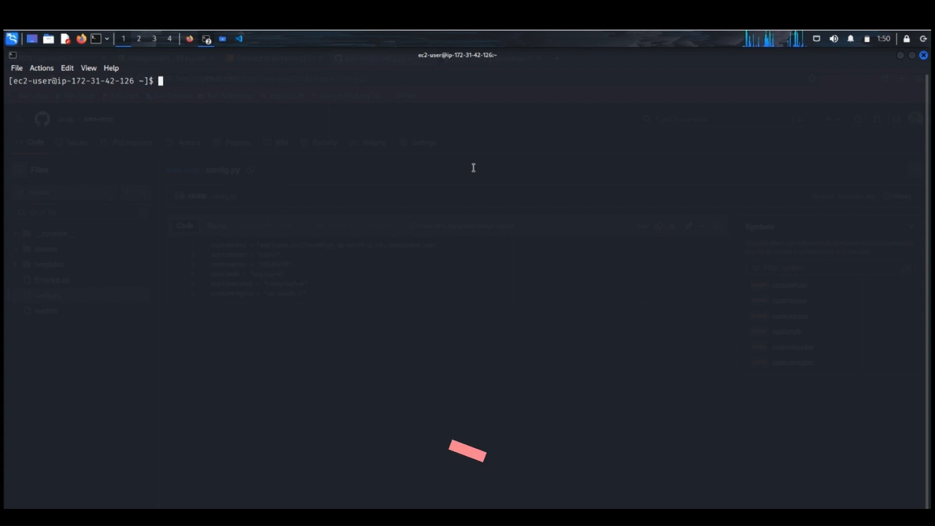
type("gi")
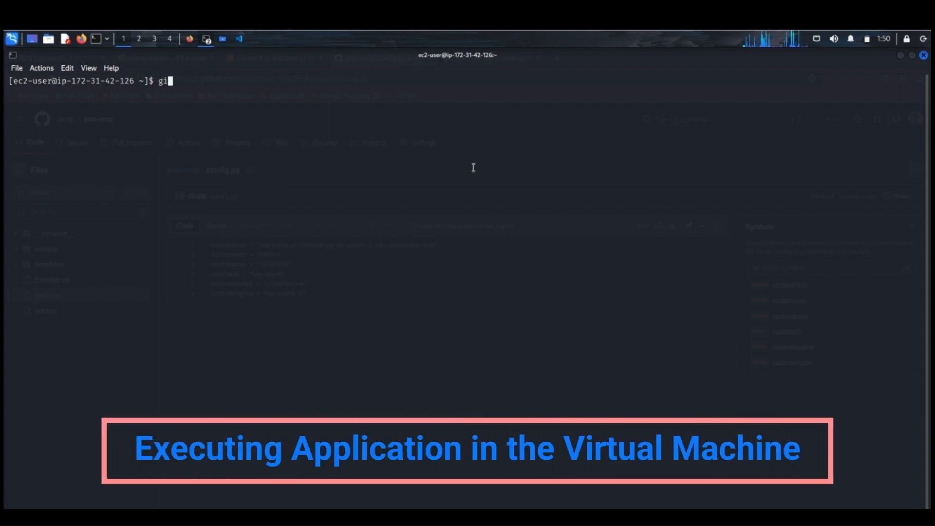
type("t clone")
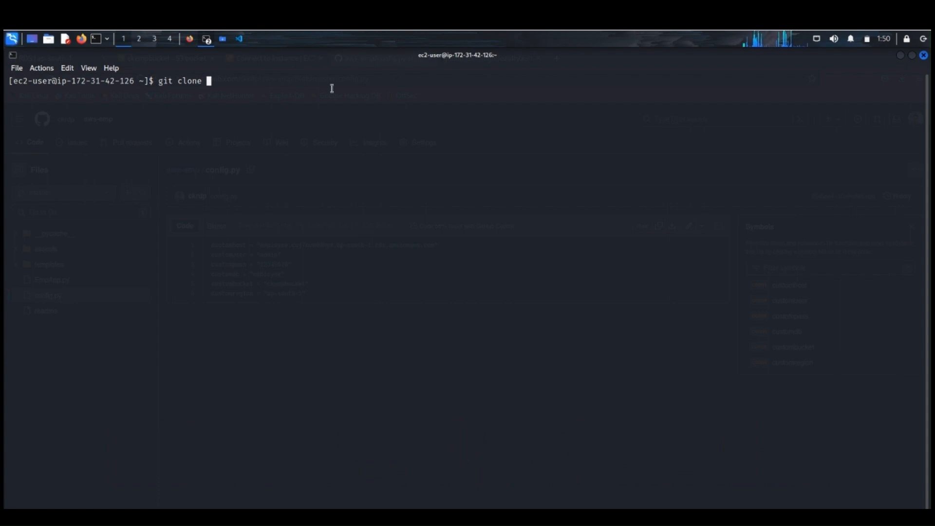
right_click(258, 88)
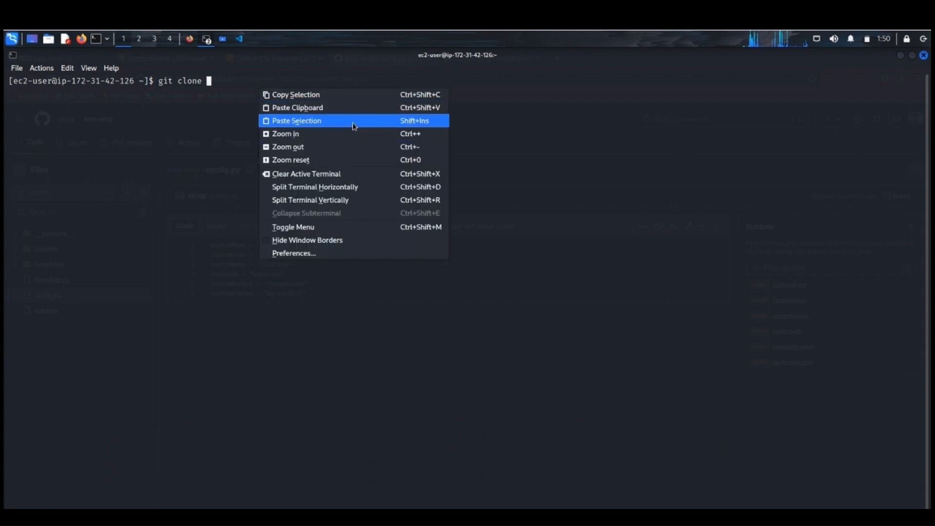
left_click(352, 120)
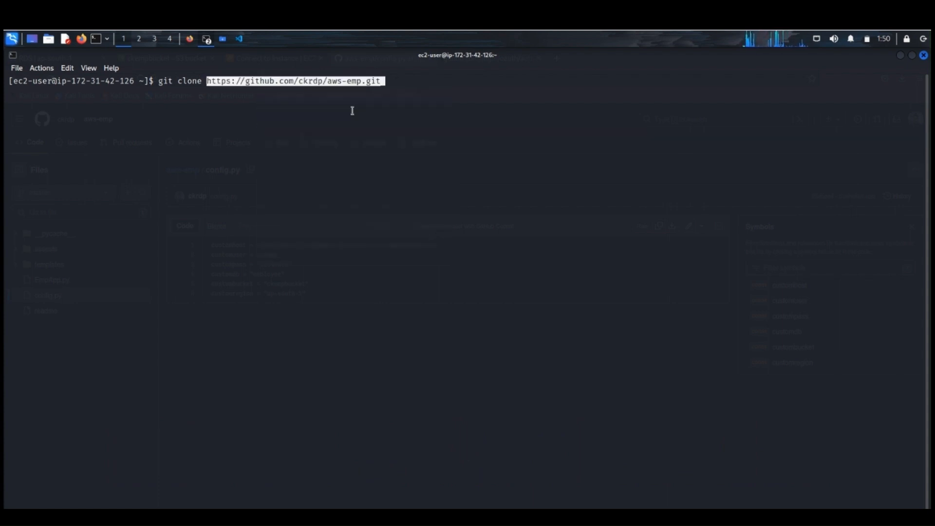
key("Return")
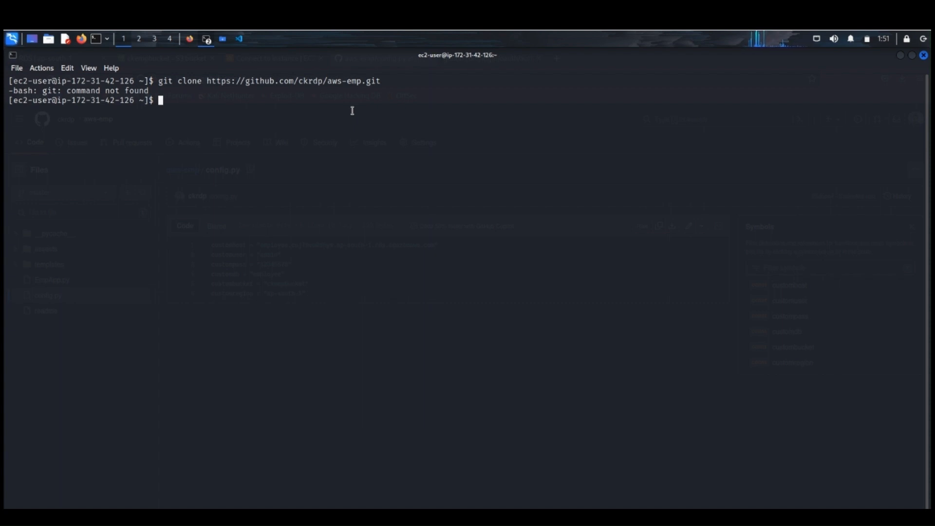
Step: Install Git on the EC2 instance with sudo yum install git -y
type("sudo yum insta")
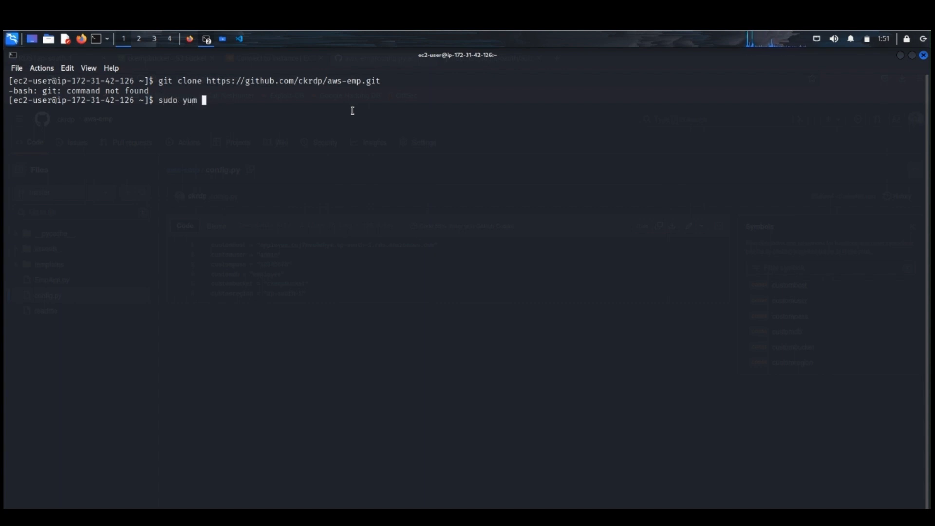
type("ll git -y")
key("Return")
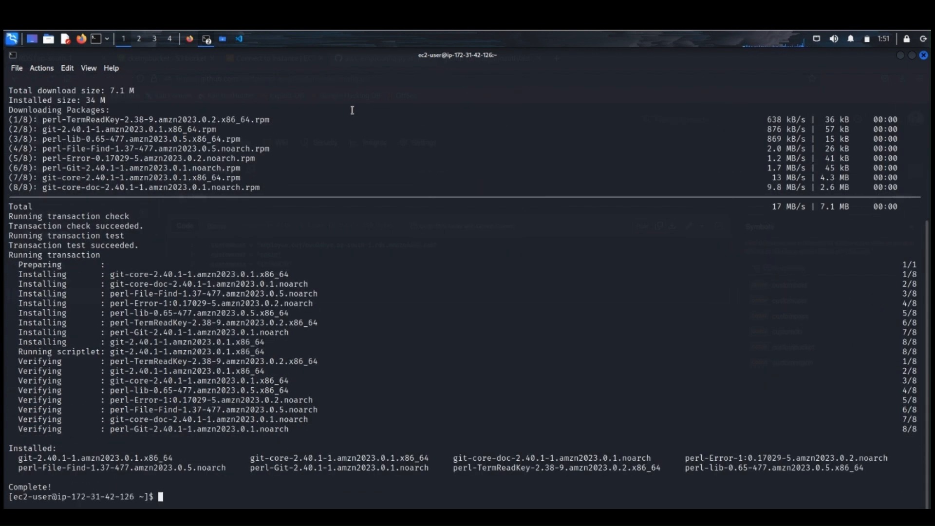
Step: Update the instance's packages with sudo yum update -y
type("sudo yum ")
type("udate")
key("BackSpace")
key("BackSpace")
key("BackSpace")
key("BackSpace")
key("BackSpace")
type("pdate ")
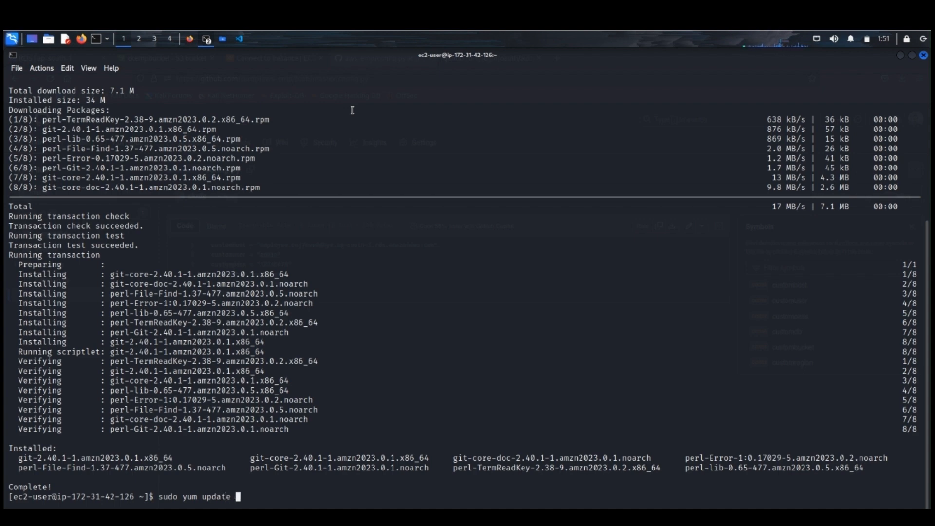
type("-y")
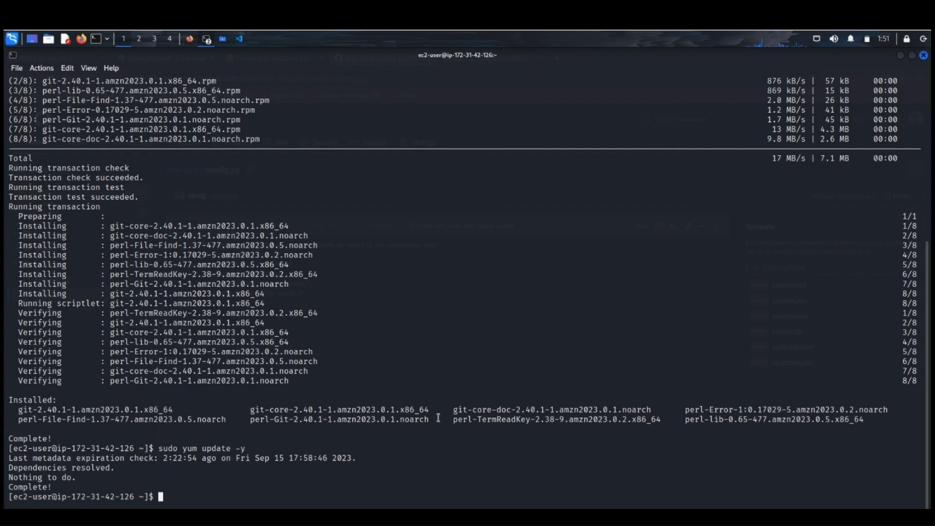
key("Up")
key("Up")
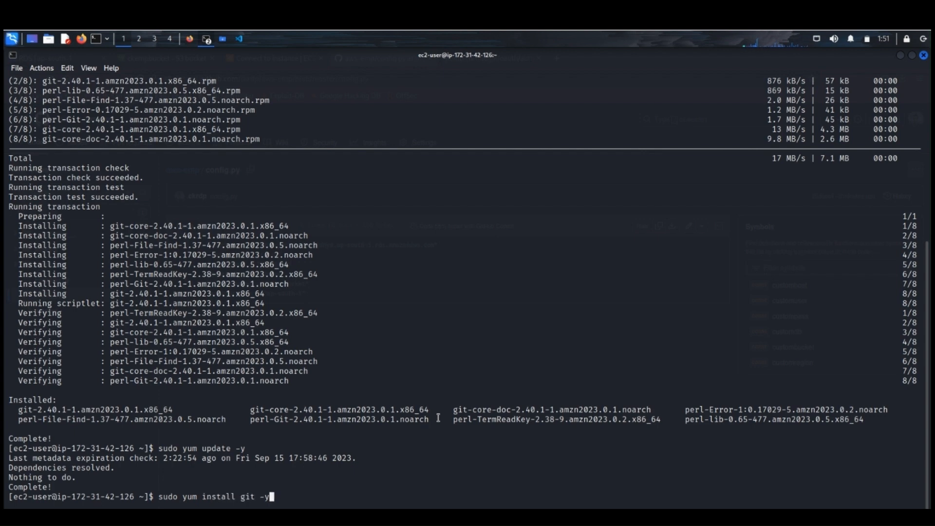
key("Up")
key("Return")
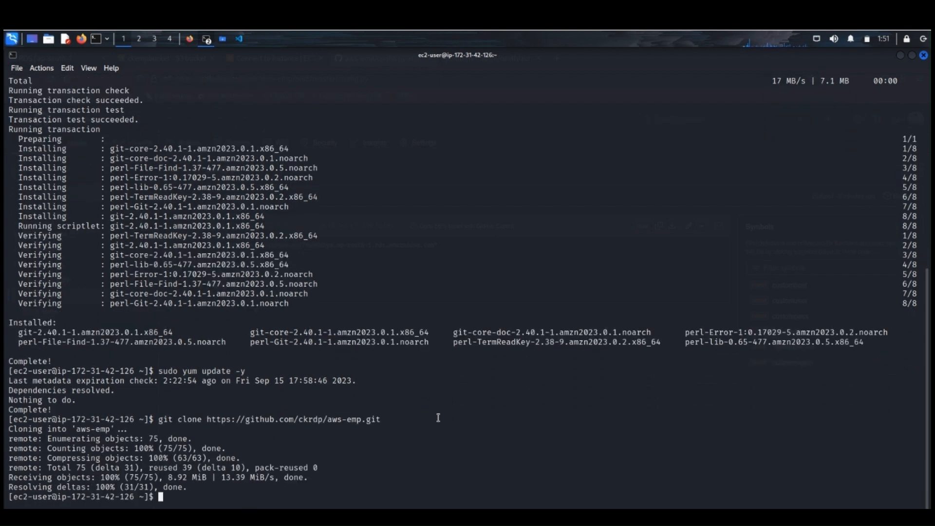
Step: List the home directory's contents and change into the cloned aws-emp directory
type("ls")
key("Return")
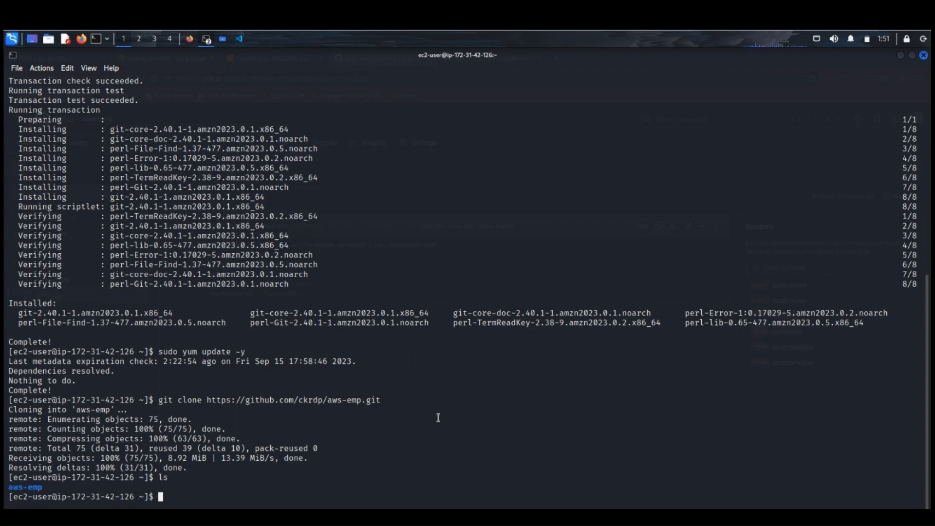
type("cd aws-emp")
key("Return")
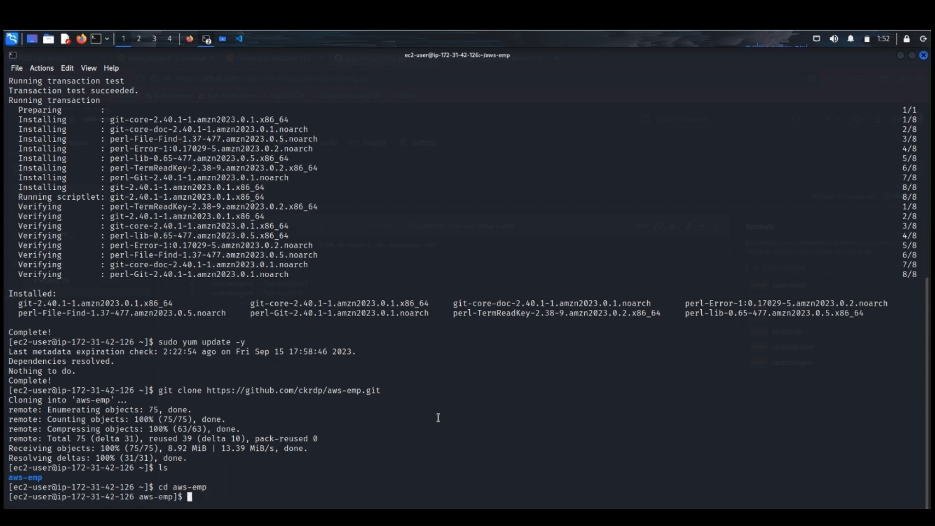
Step: Try to run the employee application with python3 EmpApp.py
type("python3 EmpApp.py")
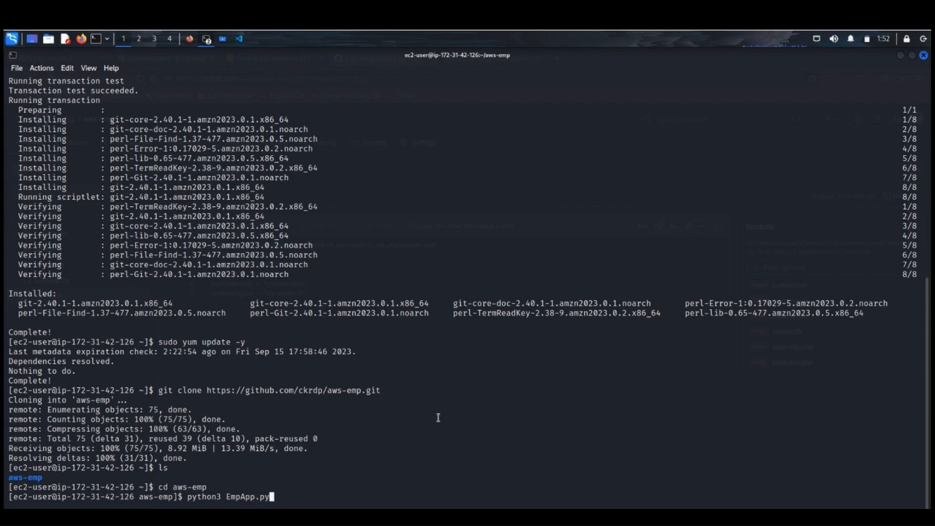
key("Return")
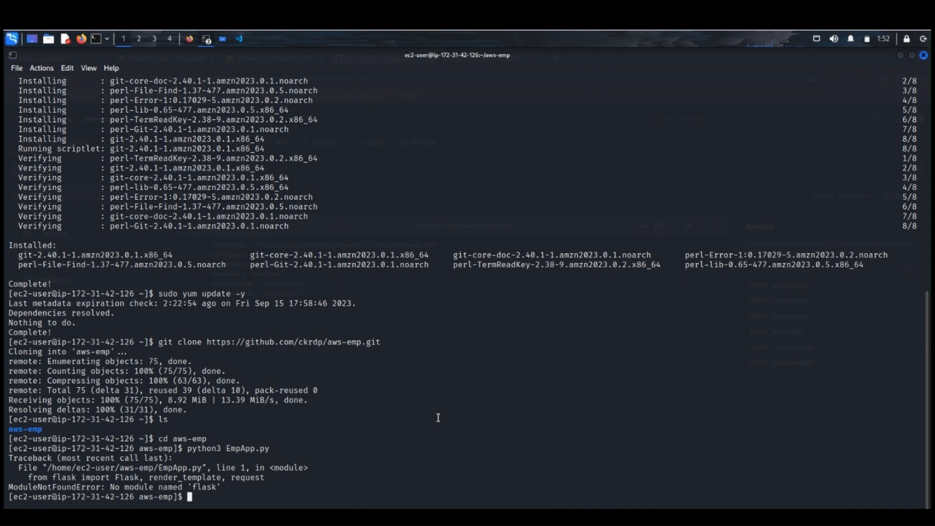
Step: Install Flask with sudo dnf install python3-flask and accept the installation
type("sudo dnf install python3")
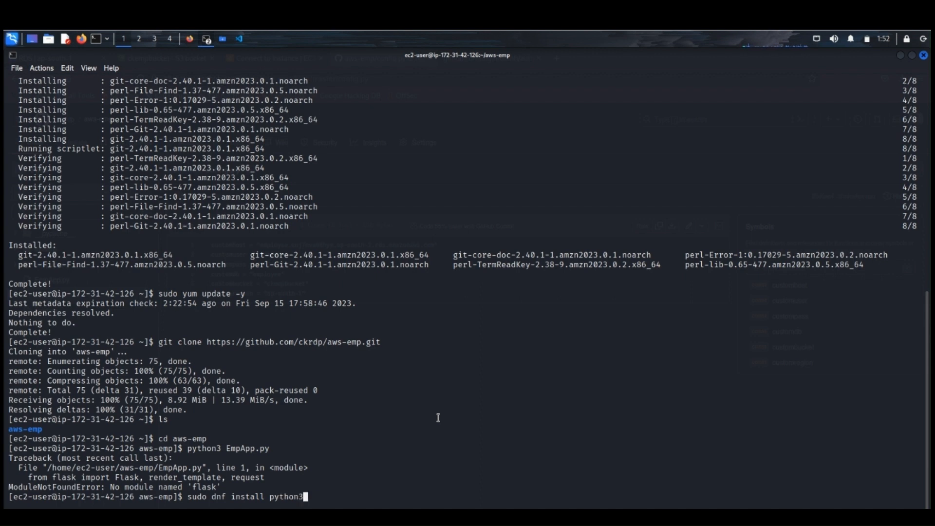
type("-flask")
key("Return")
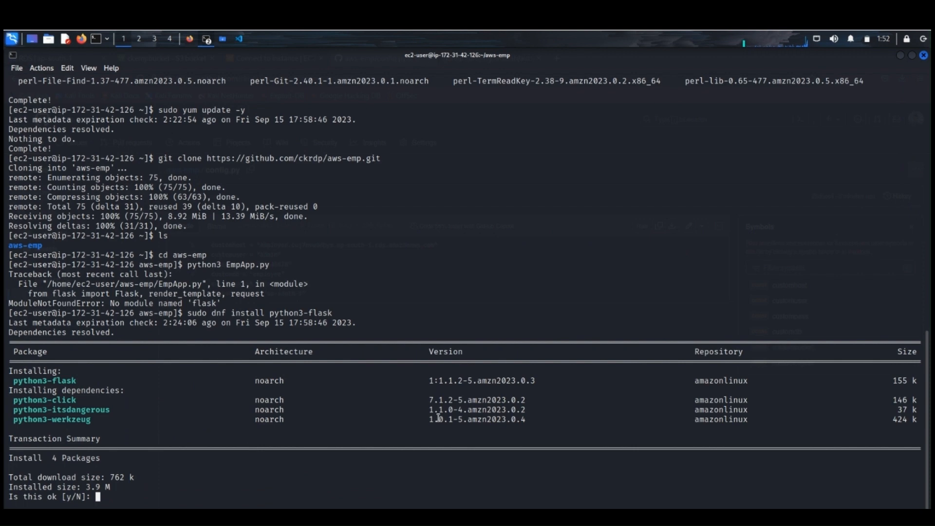
type("y")
key("Return")
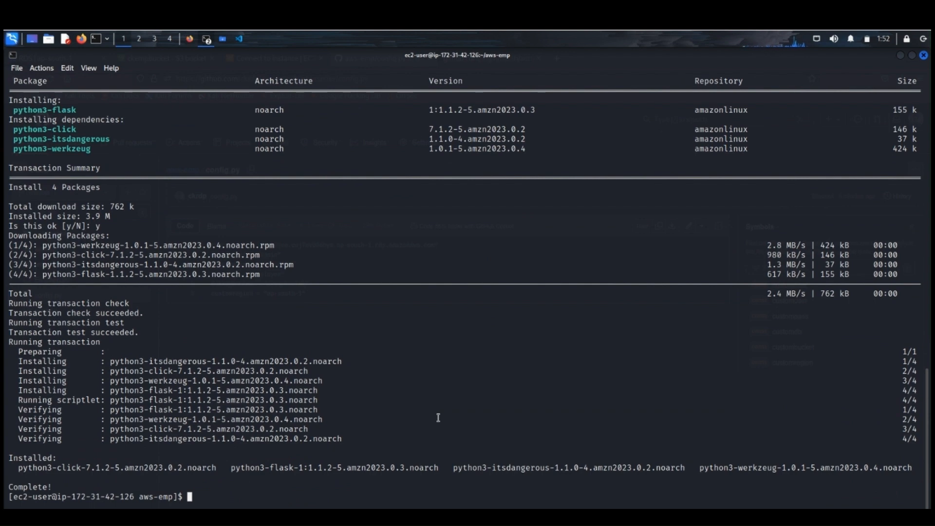
Step: Try to run EmpApp.py again with python3
key("Up")
key("Up")
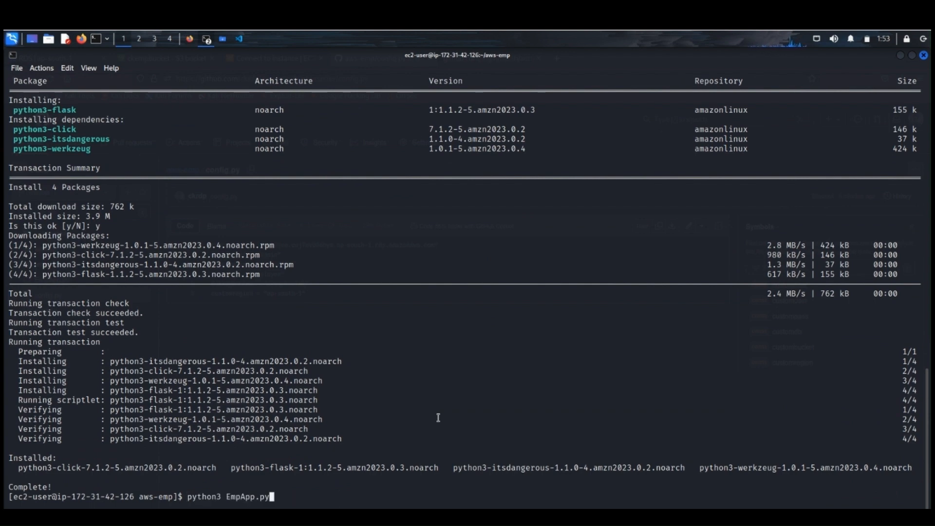
key("Return")
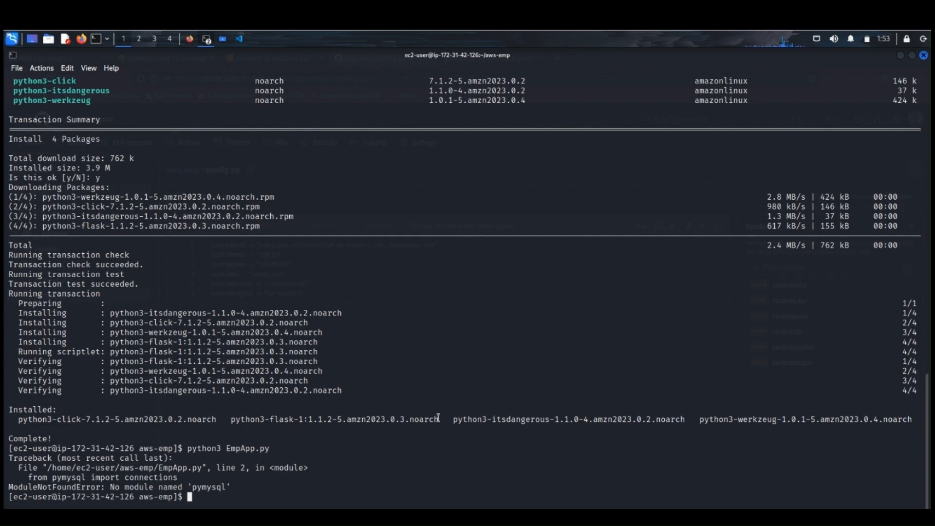
Step: Try to install the PyMysql module with sudo pip install PyMysql
type("sudo pip install ")
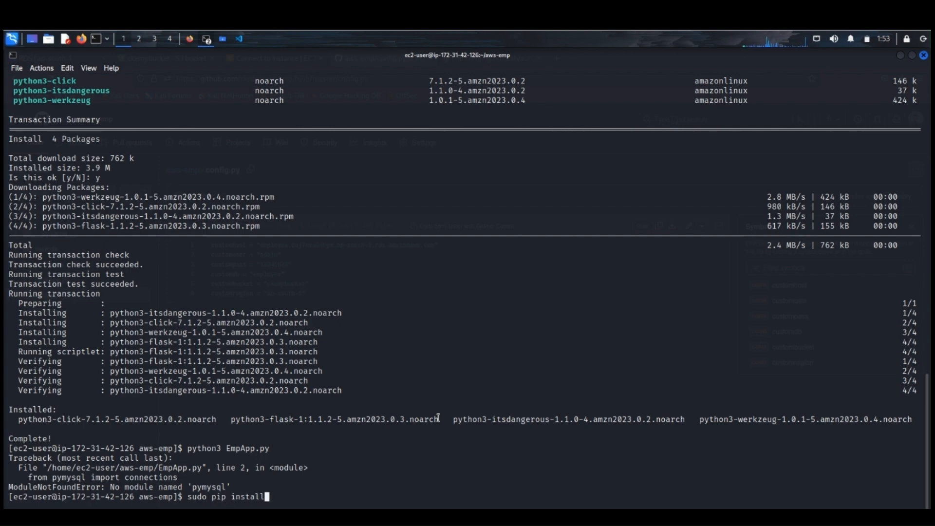
type("PyMysql")
key("Return")
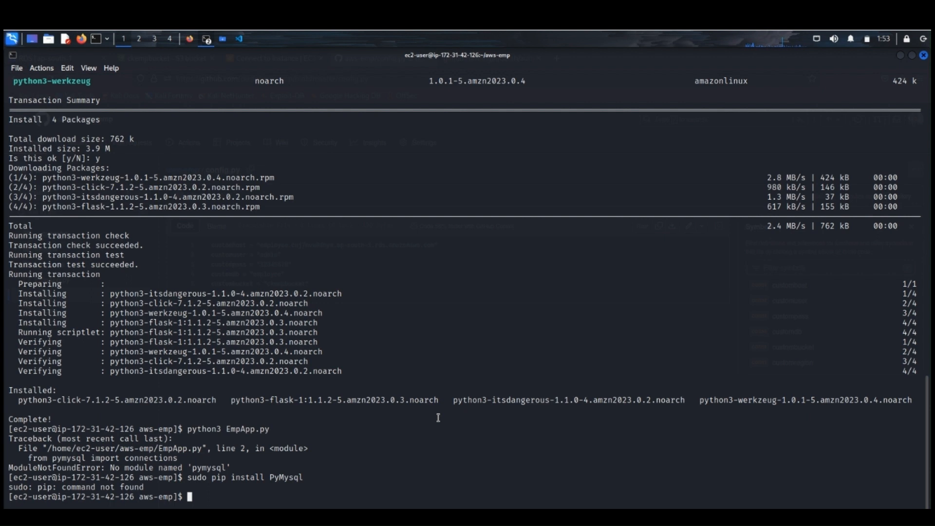
Step: Install pip with sudo dnf install python3-pip and accept the installation
type("sudo dnf install python")
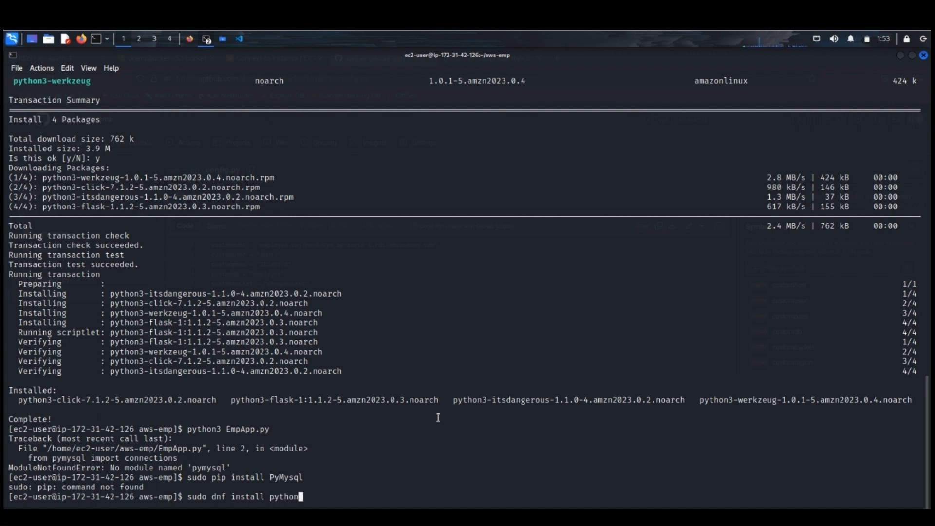
type("3-pip")
key("Return")
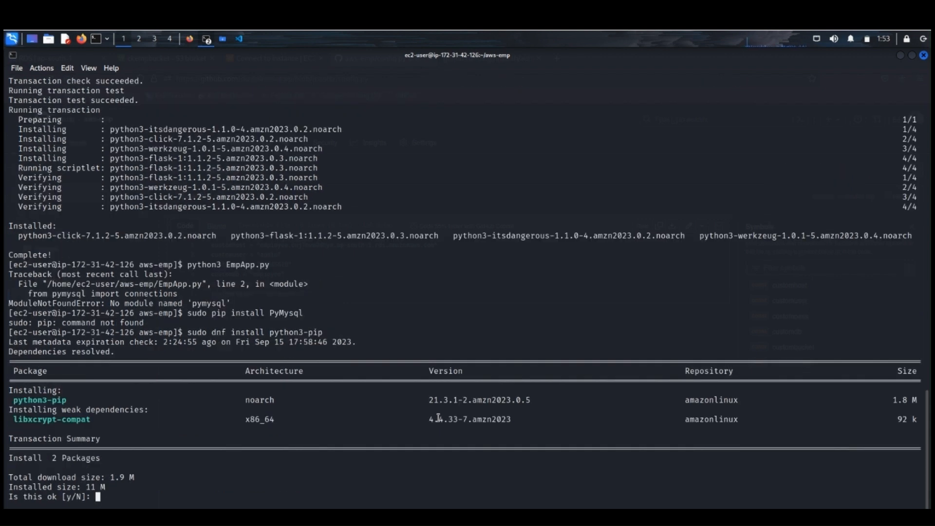
type("y")
key("Return")
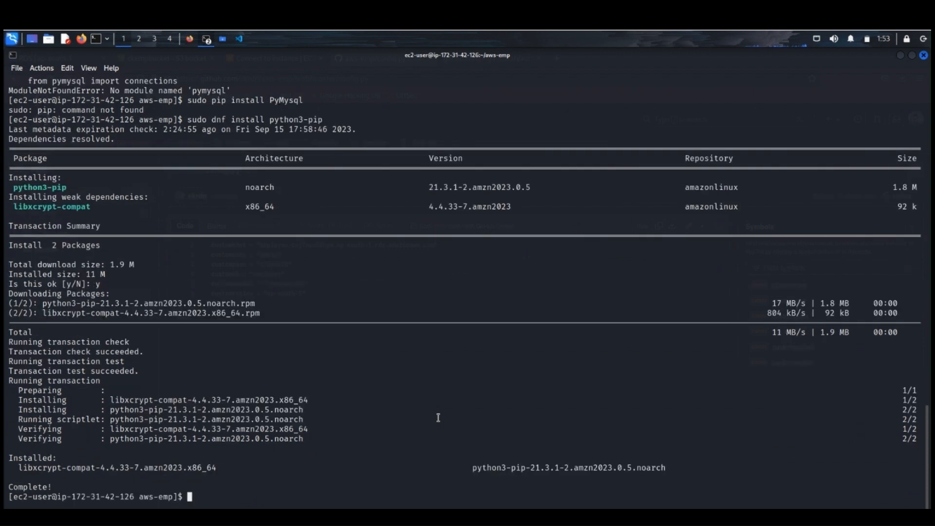
Step: Rerun sudo pip install PyMysql to install the MySQL module
key("Up")
key("Up")
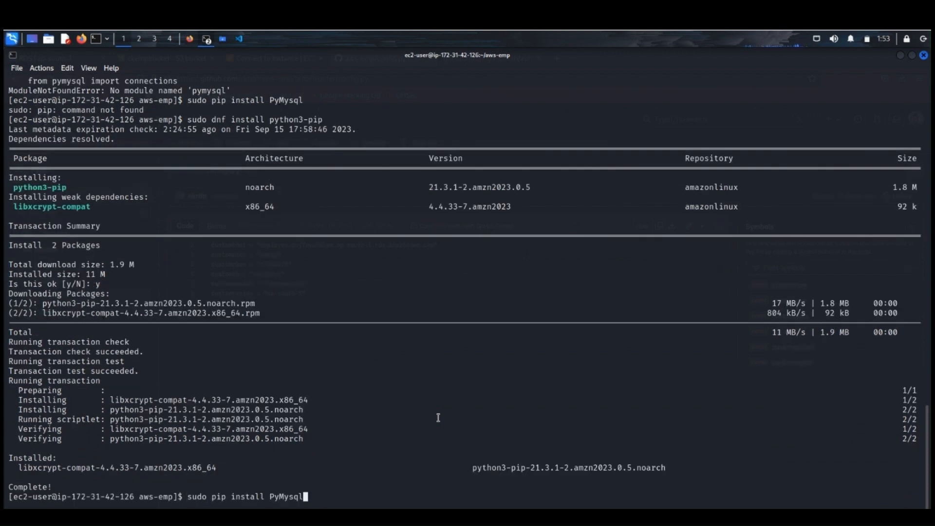
key("Return")
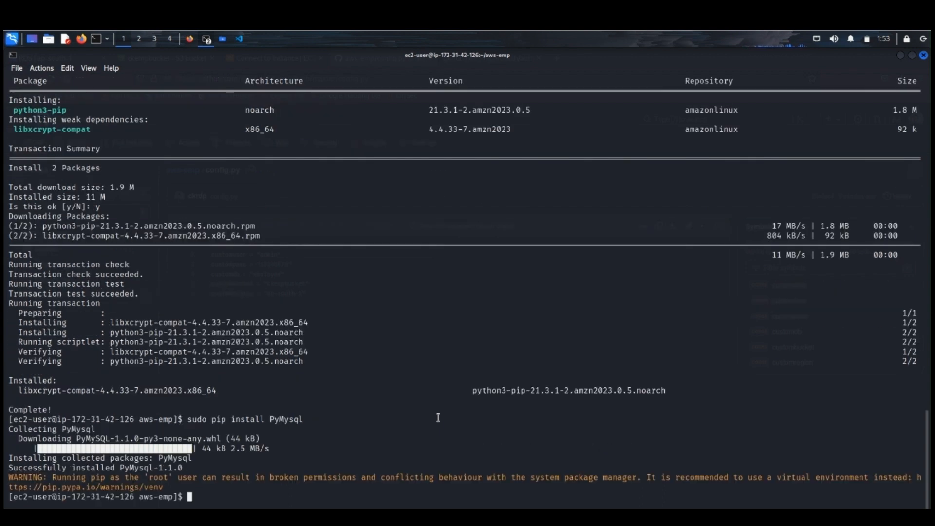
Step: Try once more to start the application with python3 EmpApp.py
key("Up")
key("Up")
key("Up")
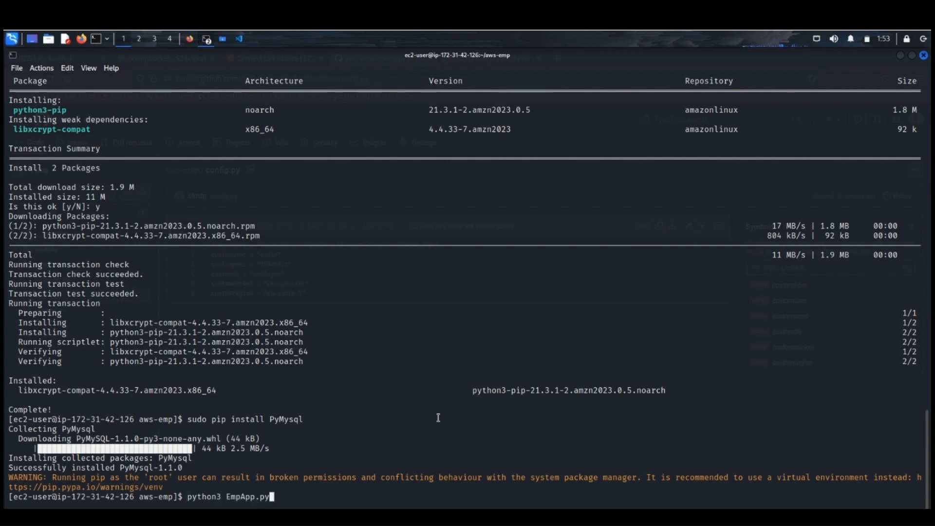
key("Return")
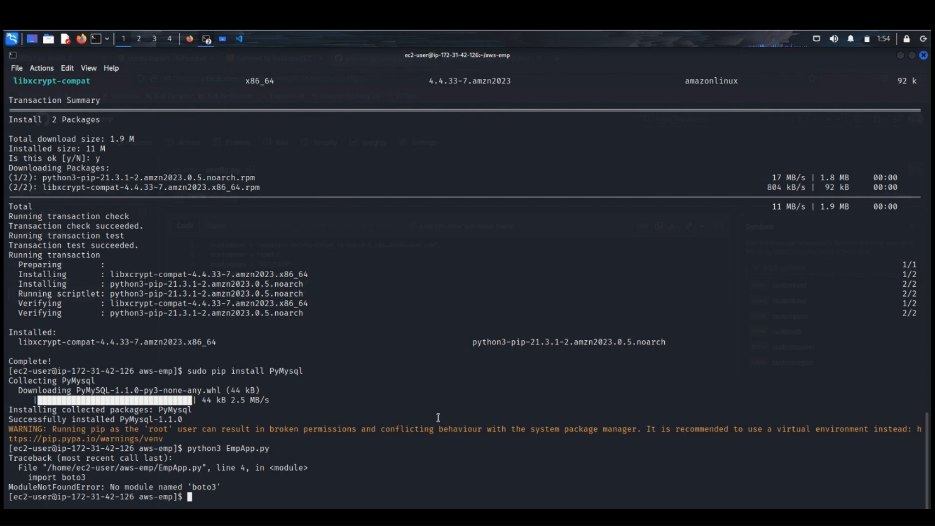
Step: Install the boto3 module with sudo python3 -m pip install boto3
type("sudo python3 -m pip install bo")
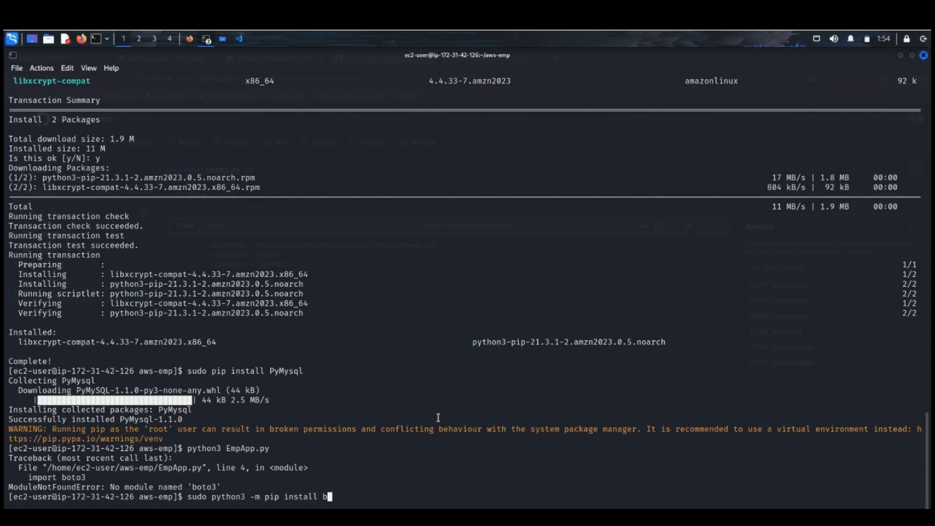
type("to3")
key("Return")
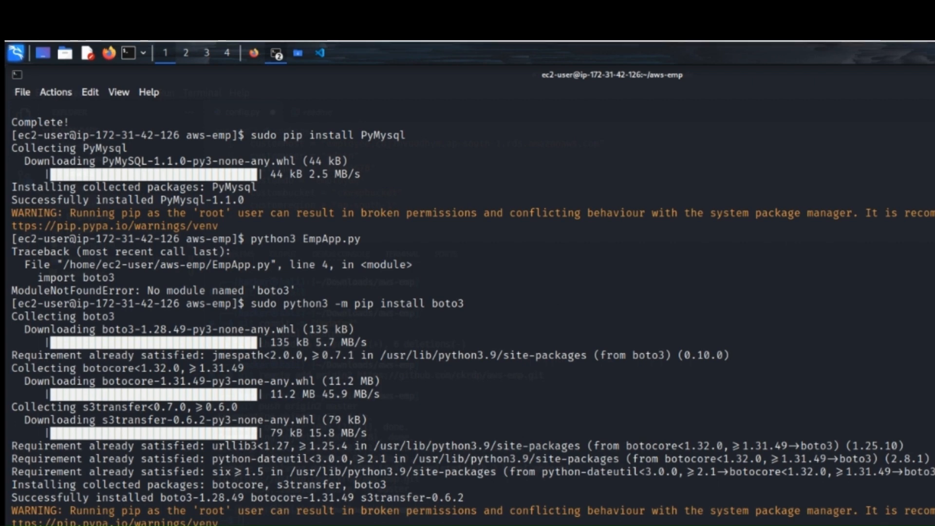
Step: Switch to Firefox and open the AWS Console Home in a new tab
left_click(258, 55)
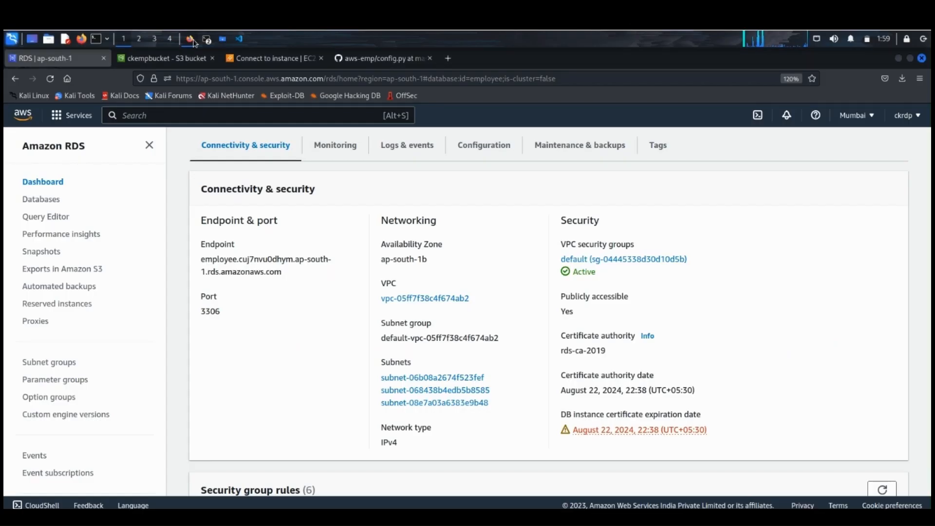
right_click(22, 117)
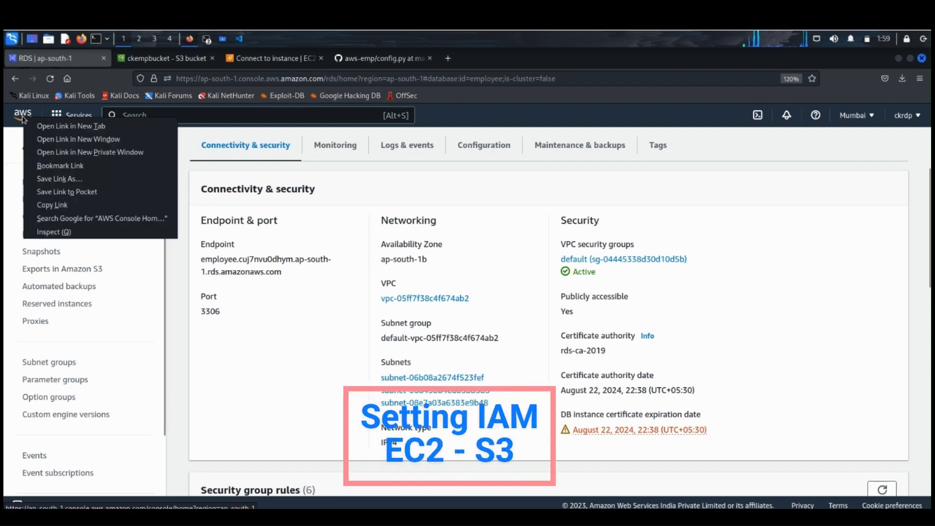
left_click(71, 125)
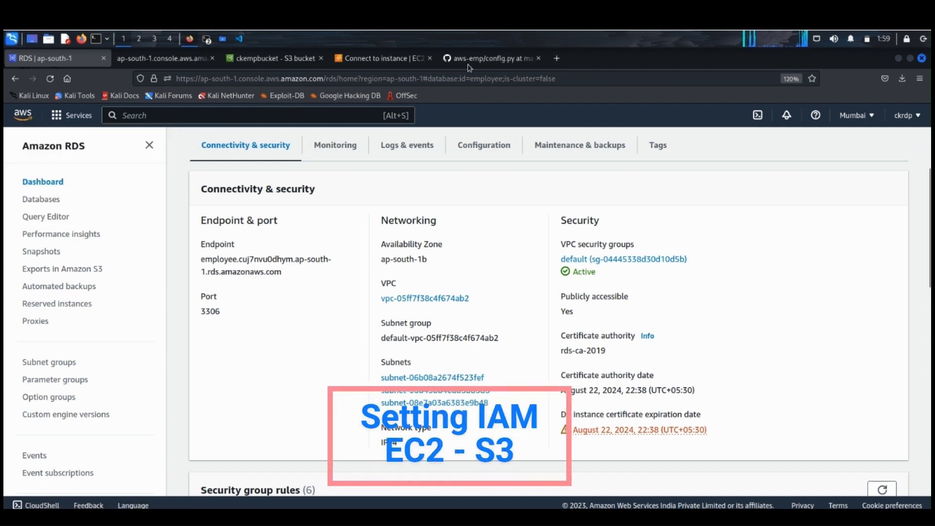
left_click(166, 60)
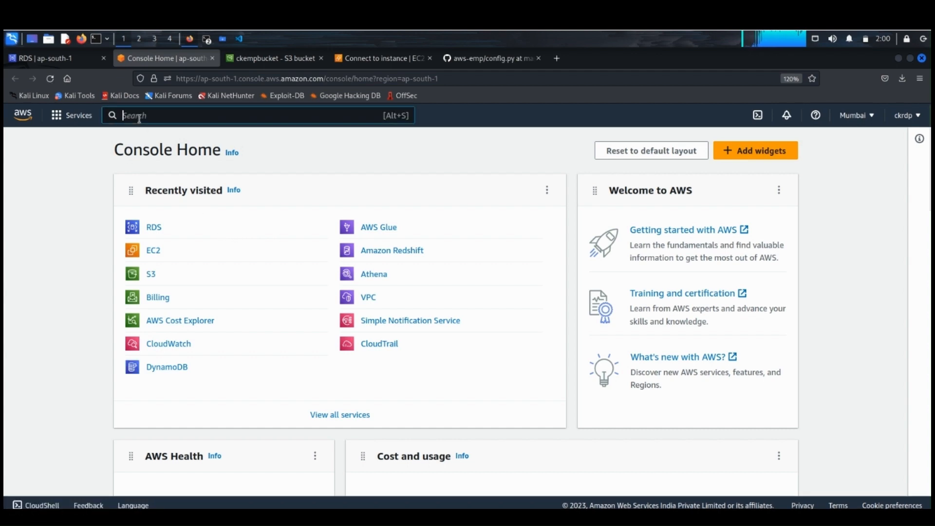
Step: Find the IAM service in the AWS console and open its list of roles
left_click(139, 118)
type("iam")
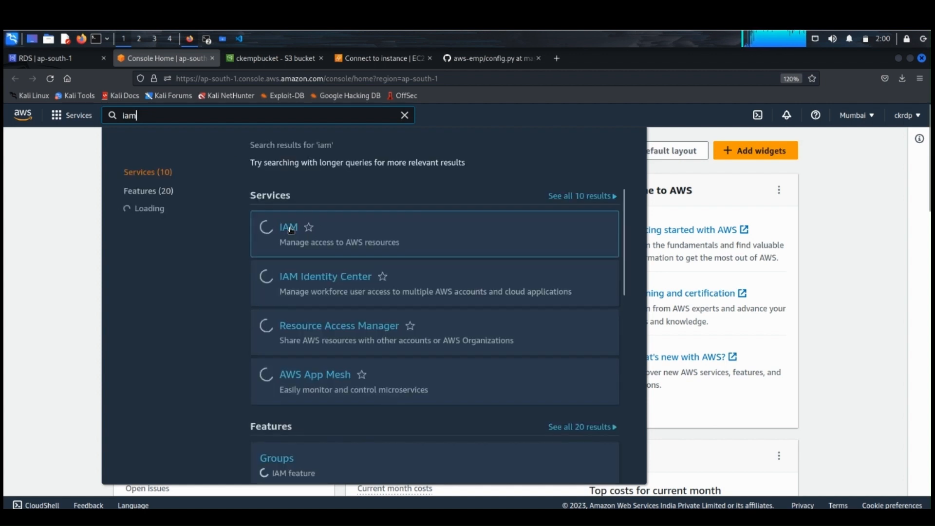
right_click(291, 230)
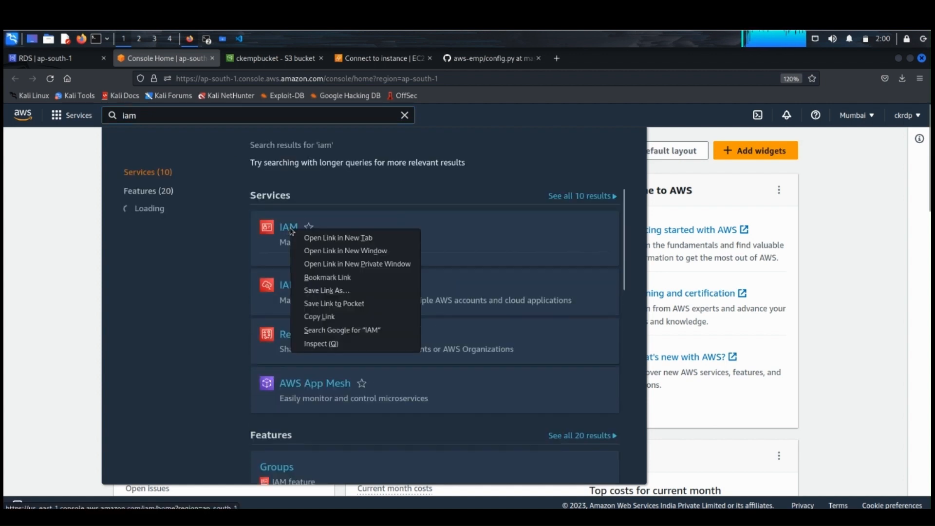
left_click(289, 229)
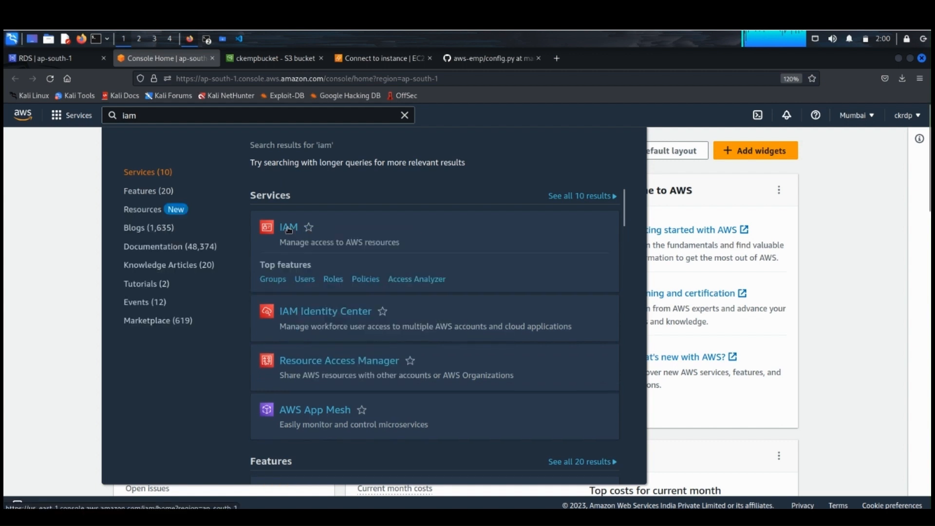
left_click(289, 230)
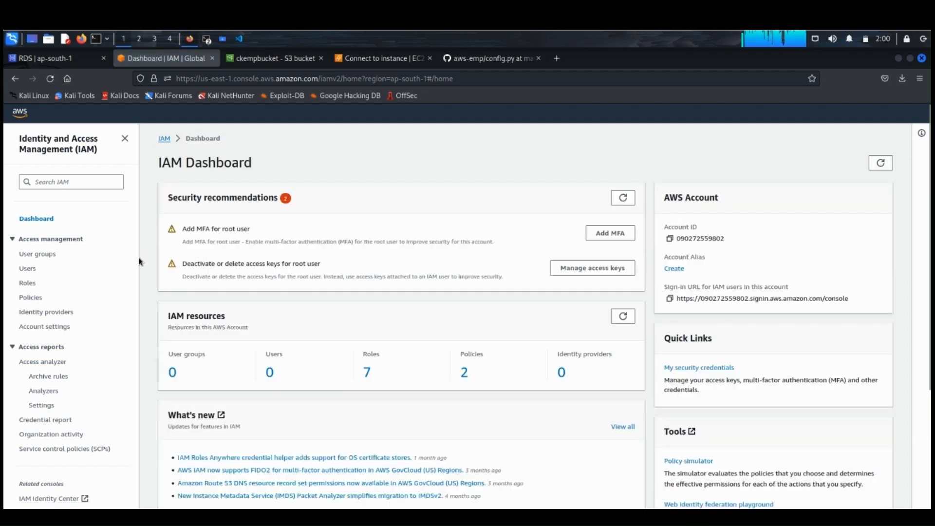
left_click(27, 283)
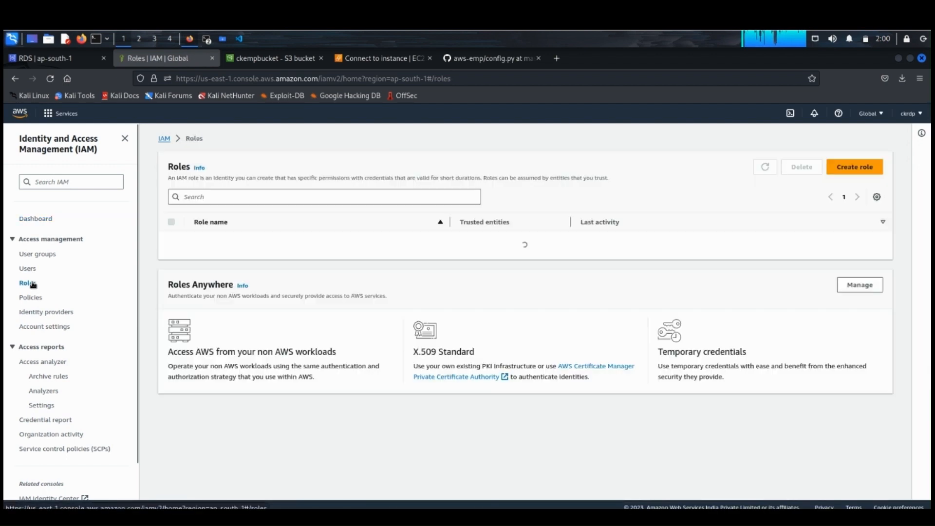
Step: Start creating a role with AWS service as the trusted entity type and EC2 as the service and use case
left_click(865, 169)
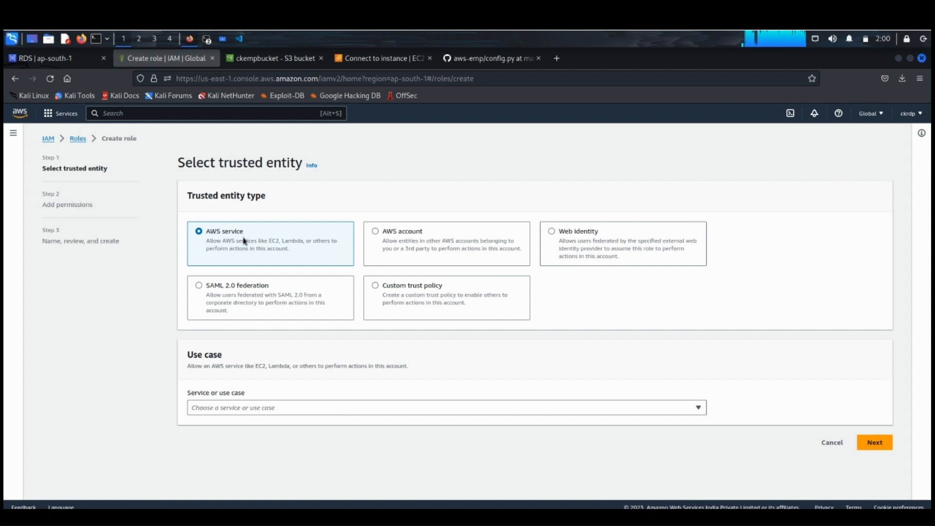
left_click(271, 407)
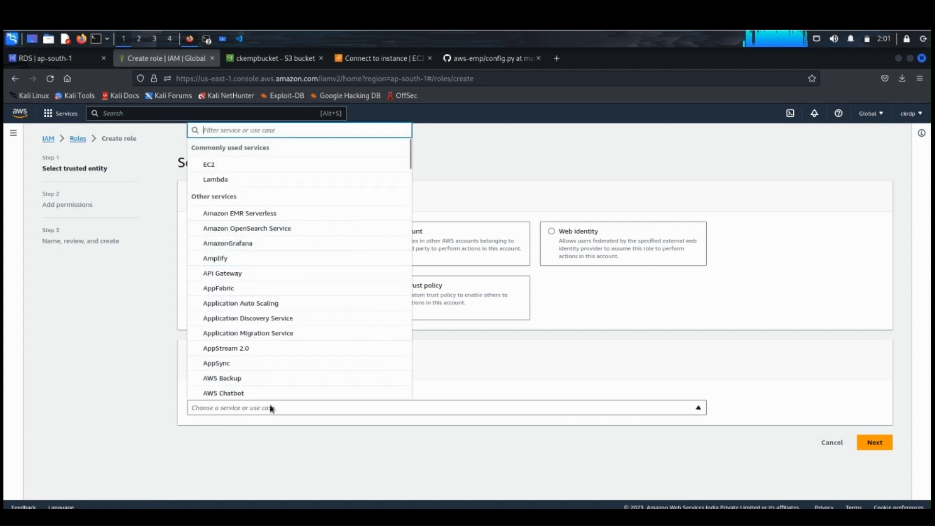
left_click(224, 167)
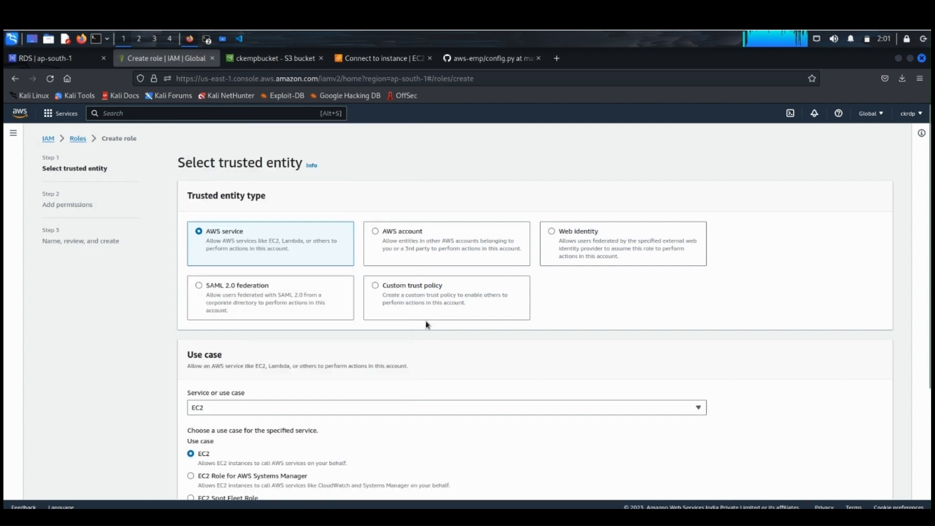
scroll(435, 328, "down", 2)
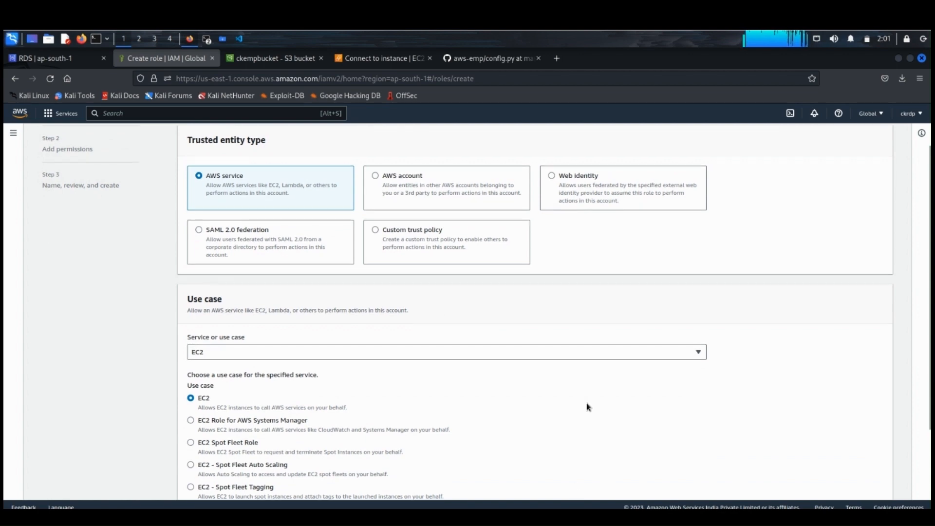
scroll(589, 407, "down", 4)
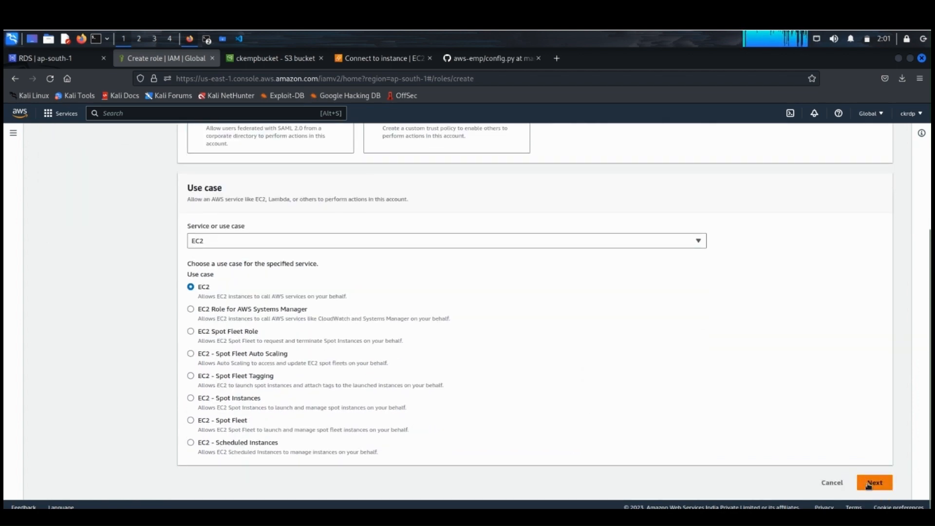
left_click(855, 481)
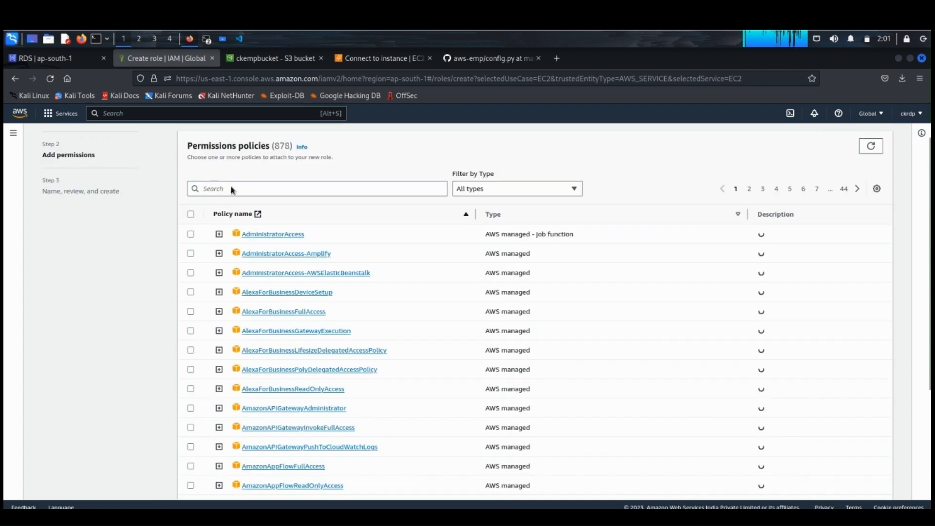
Step: Search the permissions policies for s3 and add AmazonS3FullAccess to the new role
left_click(231, 187)
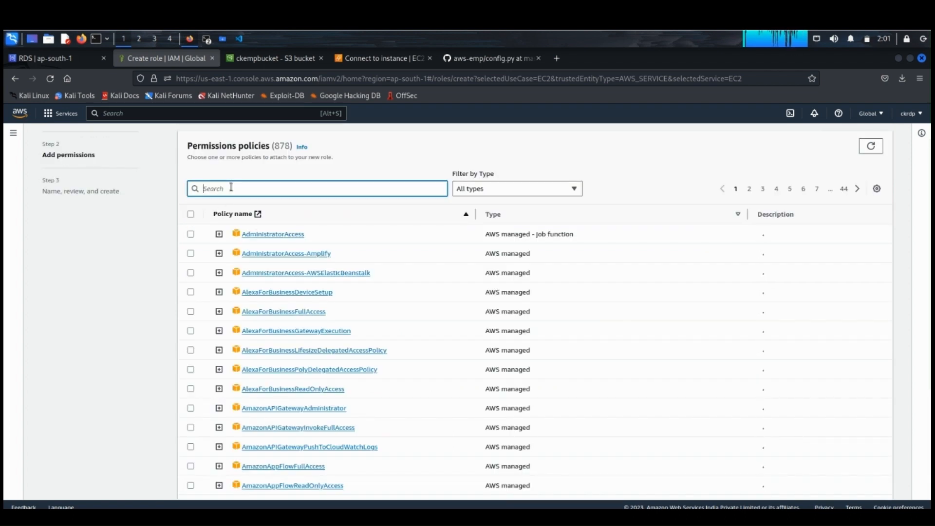
type("s3")
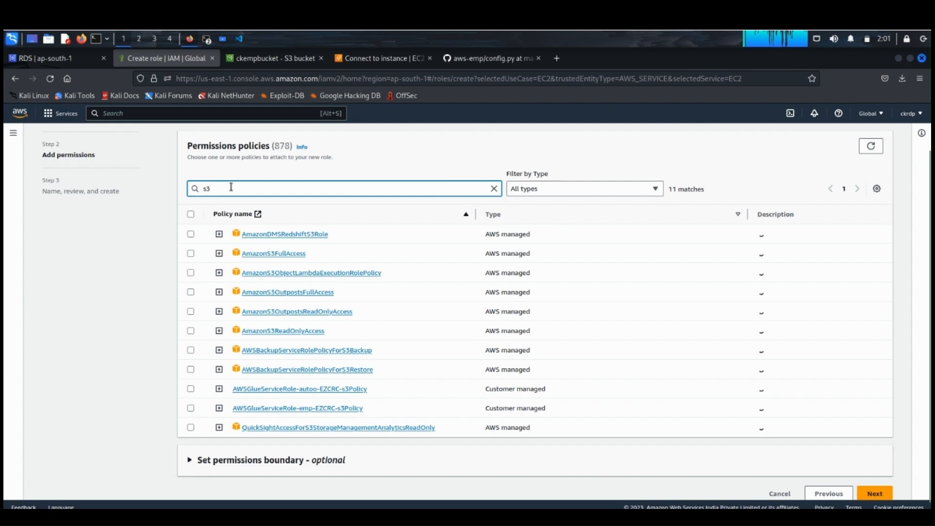
left_click(191, 254)
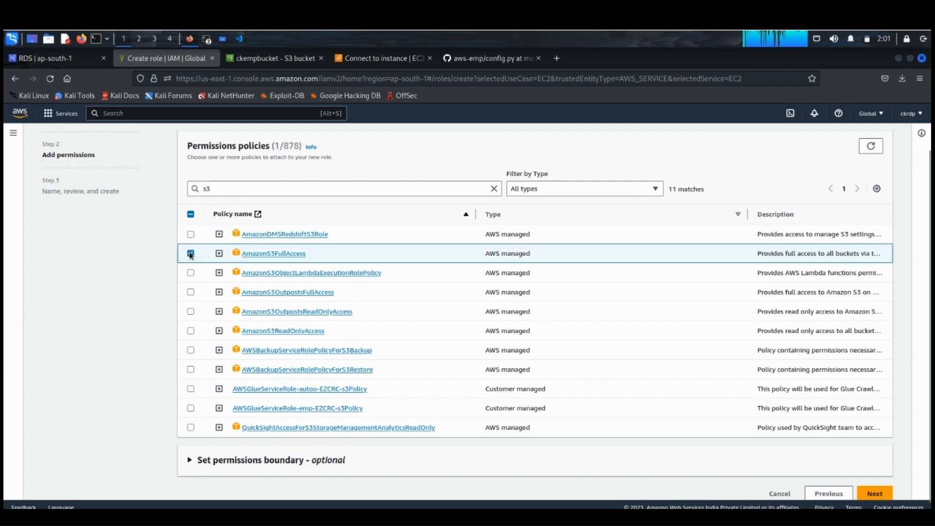
left_click(875, 495)
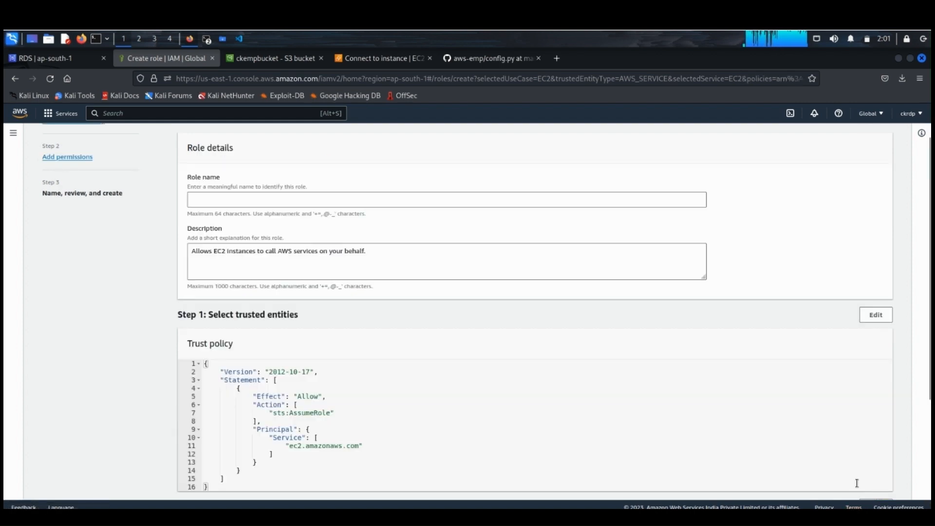
Step: Name the role aws-emprole and create it
left_click(244, 200)
type("aws")
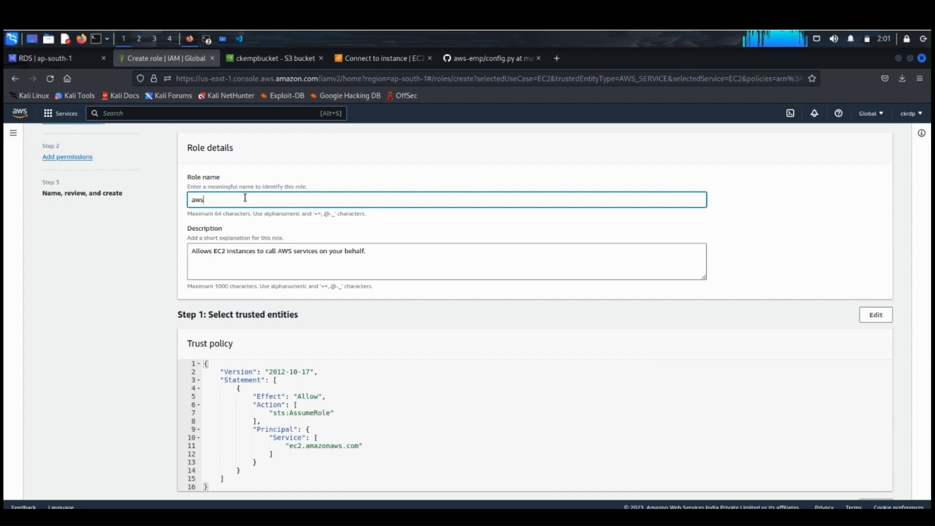
type("-emprole")
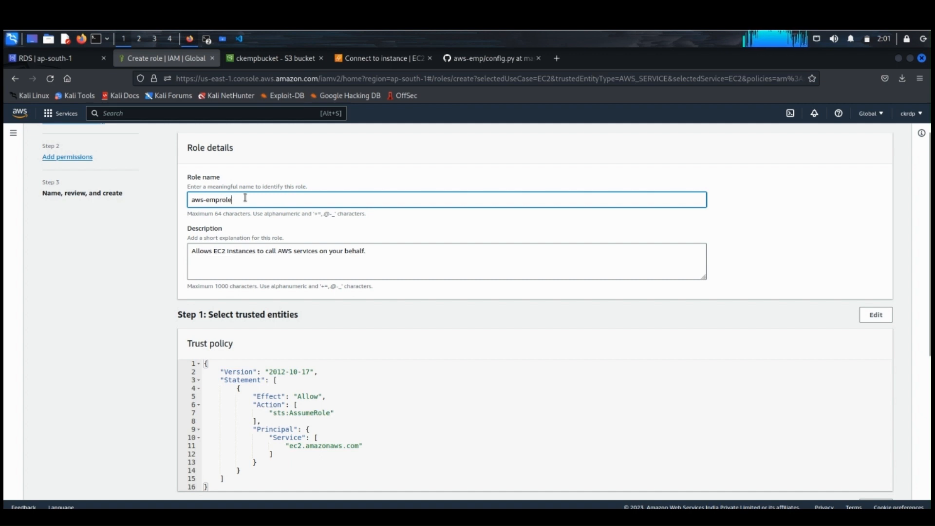
scroll(384, 344, "down", 5)
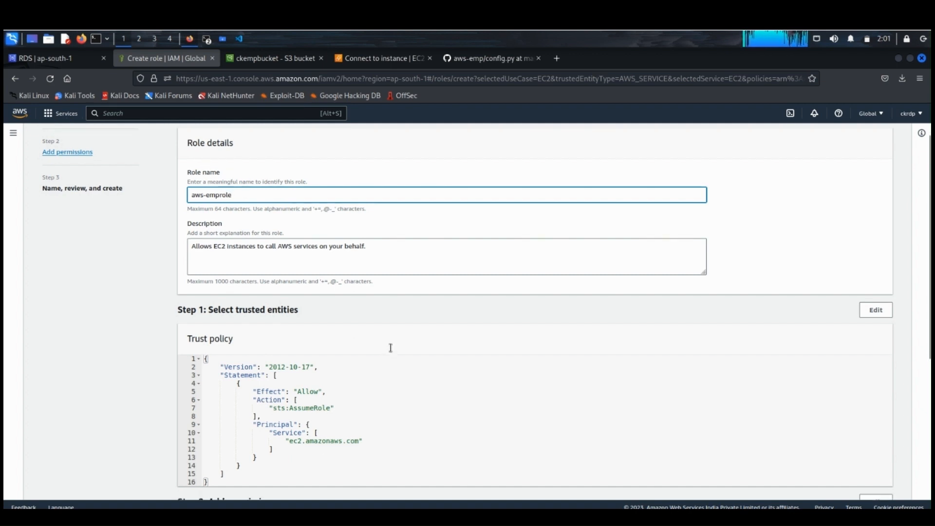
scroll(418, 333, "down", 1)
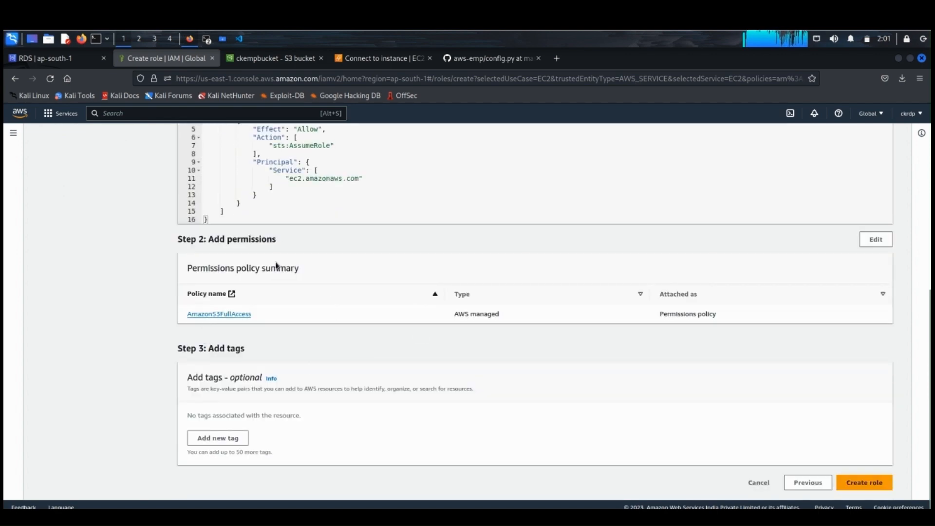
left_click(862, 483)
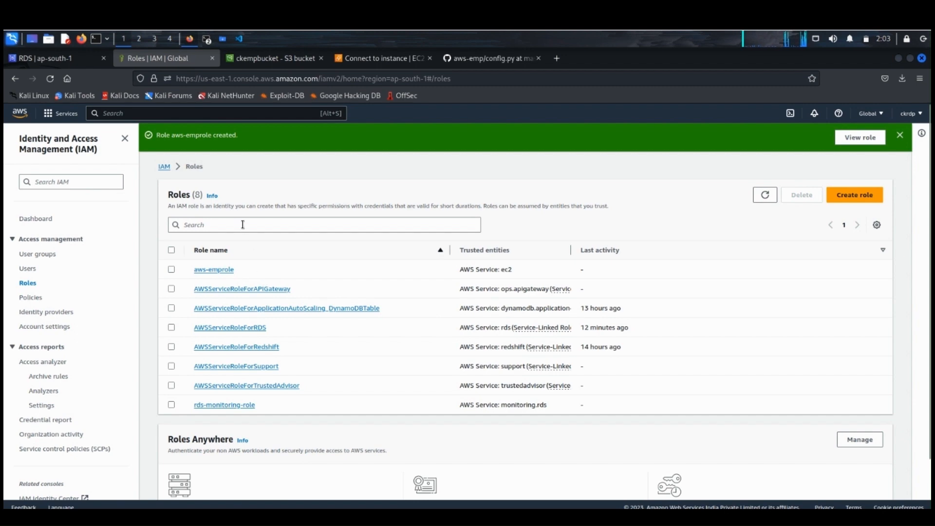
Step: Attach the aws-emprole IAM role to the ckempins EC2 instance
left_click(382, 60)
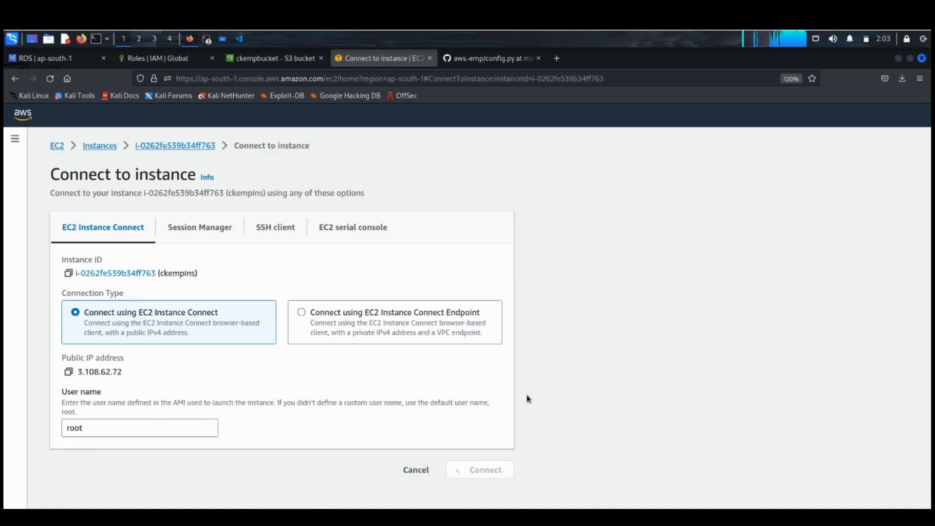
left_click(159, 145)
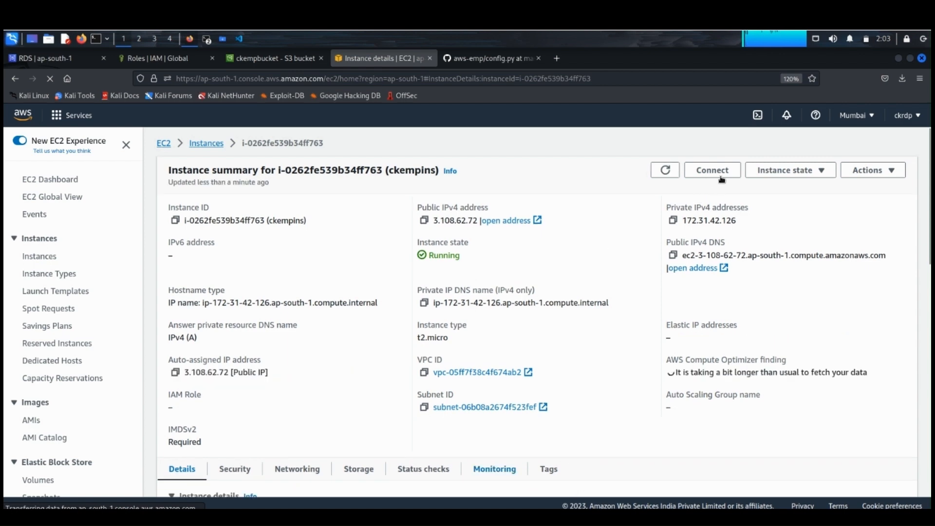
left_click(883, 172)
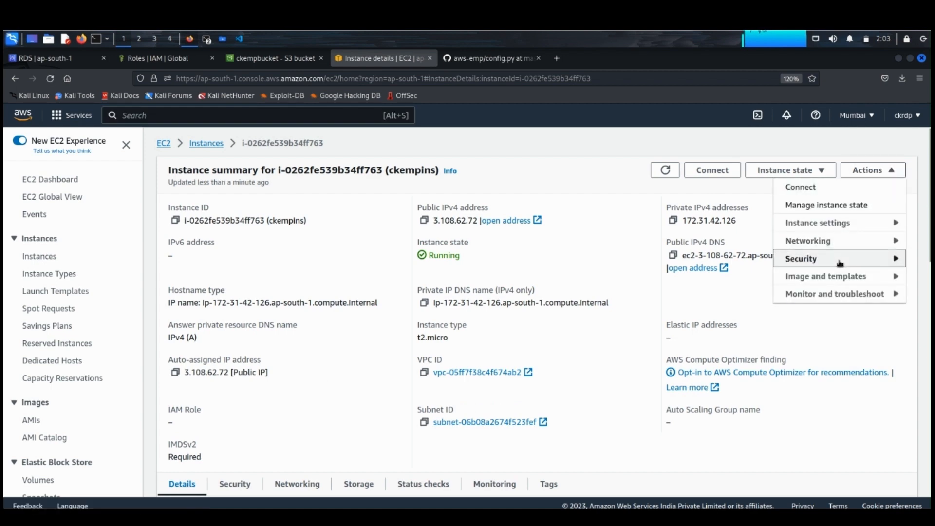
mouse_move(840, 262)
left_click(724, 294)
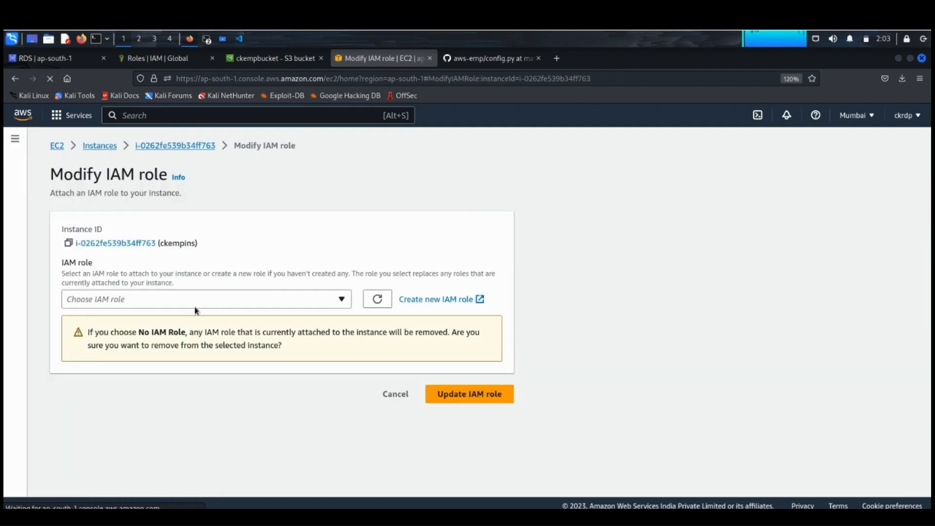
left_click(344, 300)
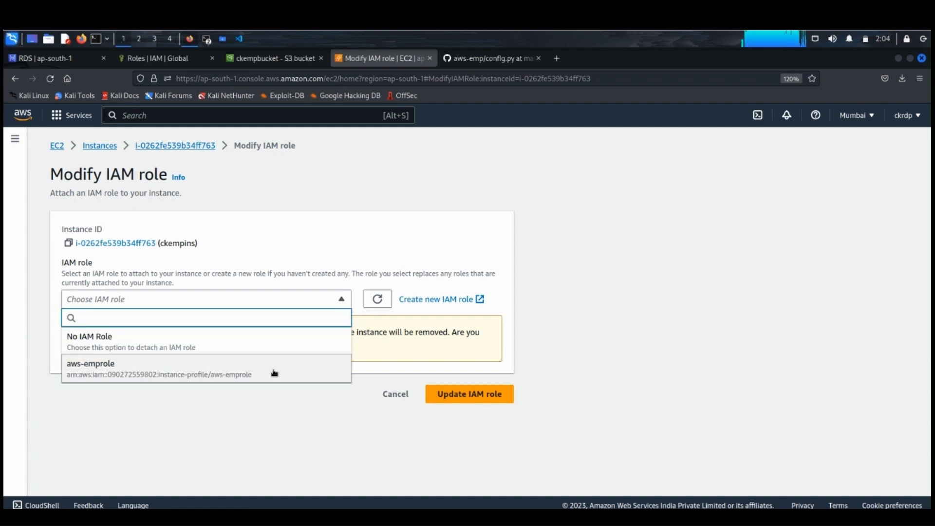
left_click(272, 371)
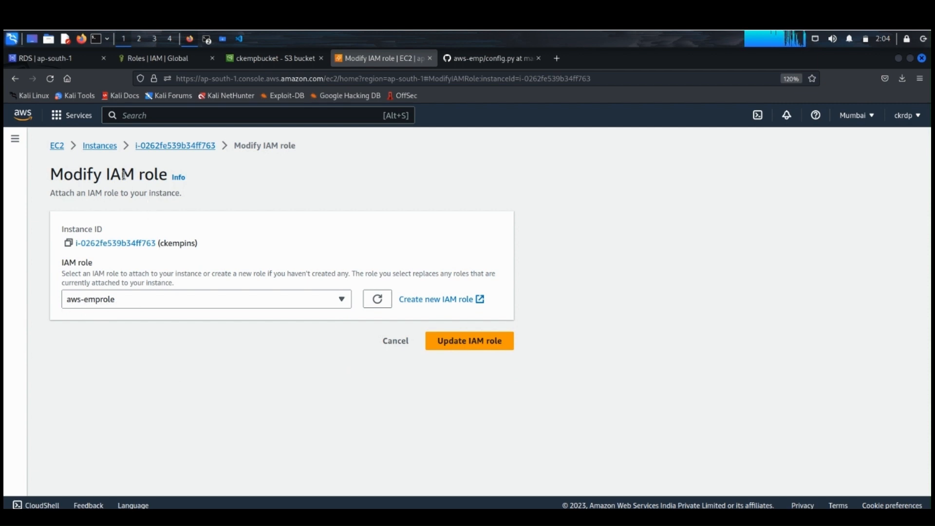
left_click(462, 341)
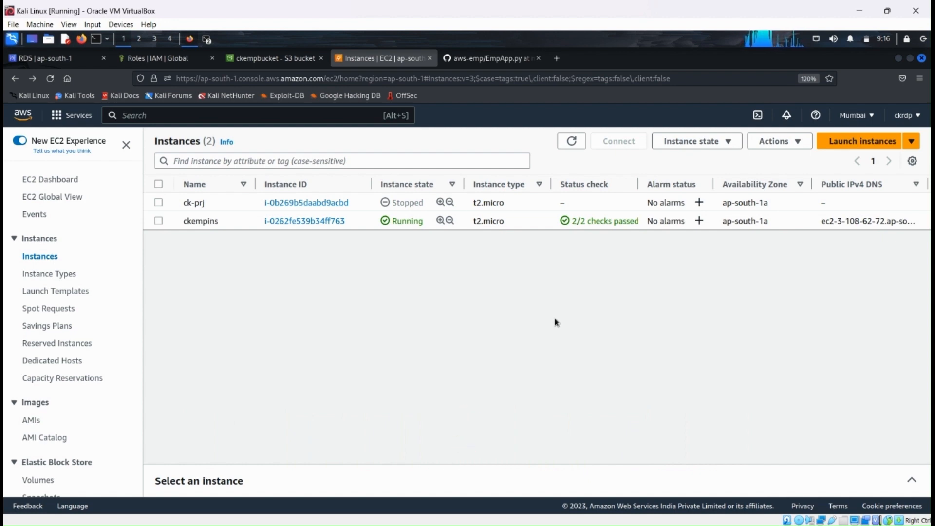
Step: Examine the ckempins instance's summary, attached IAM role, instance details and security information
left_click(303, 221)
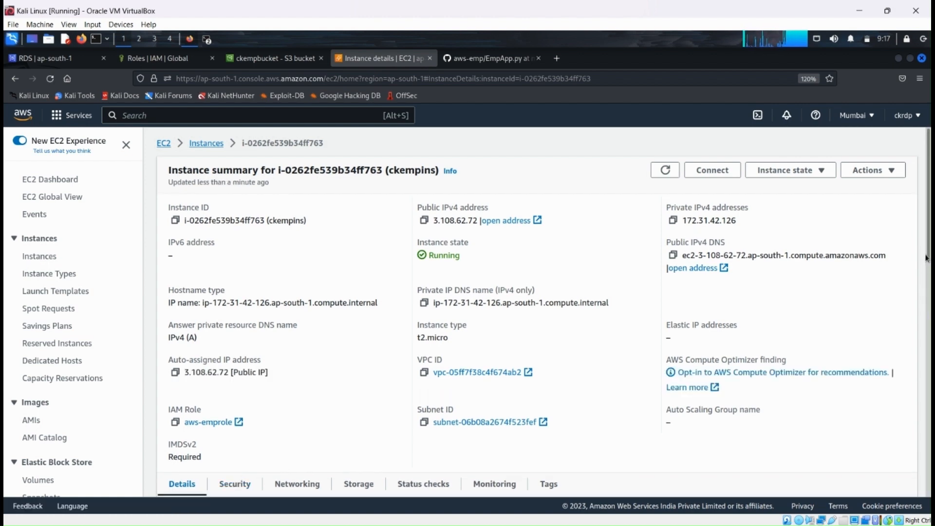
scroll(928, 257, "down", 1)
scroll(928, 257, "down", 5)
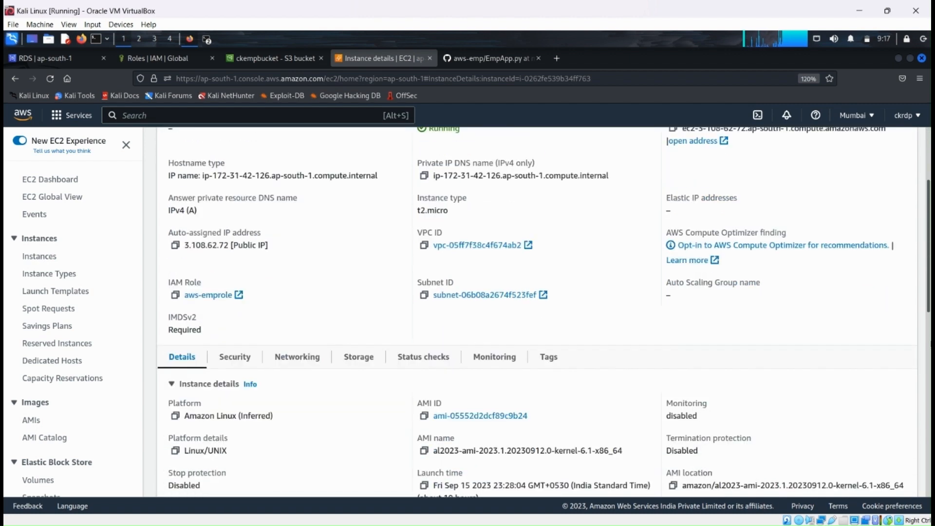
scroll(929, 382, "down", 2)
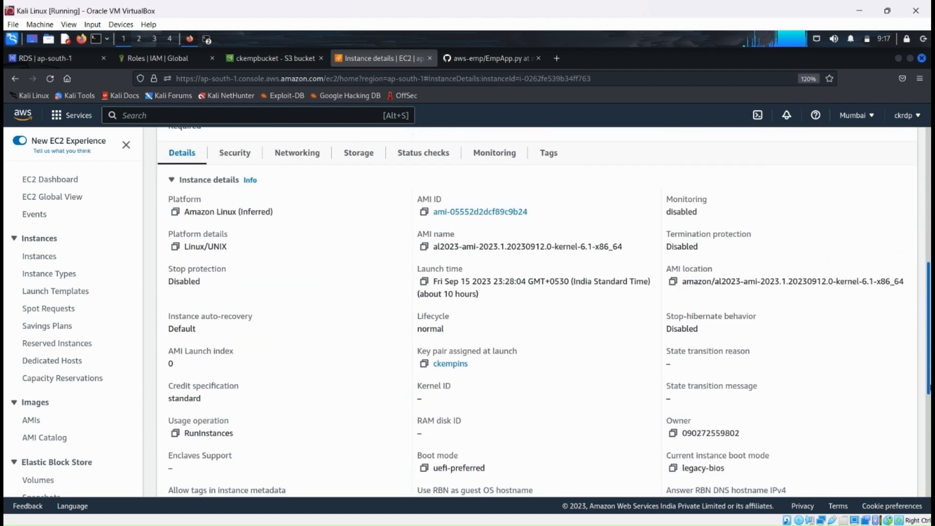
scroll(929, 405, "down", 2)
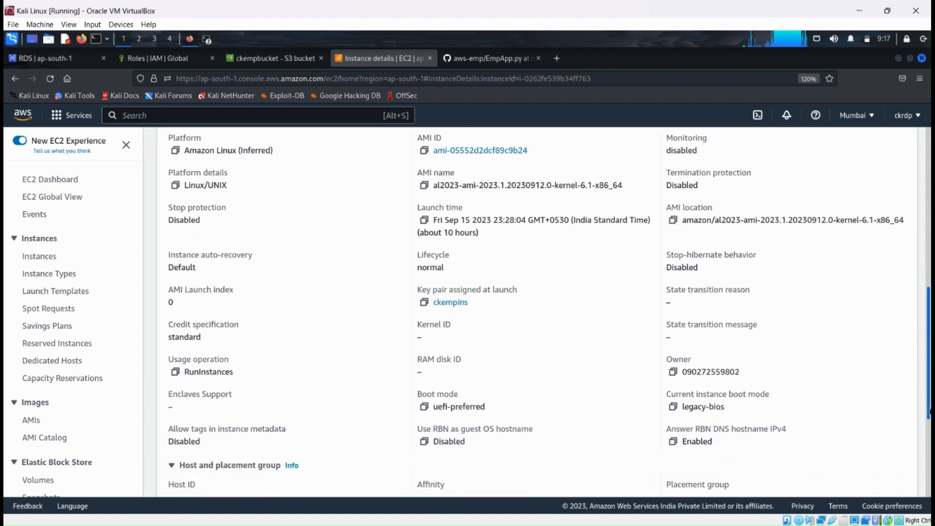
scroll(929, 414, "down", 2)
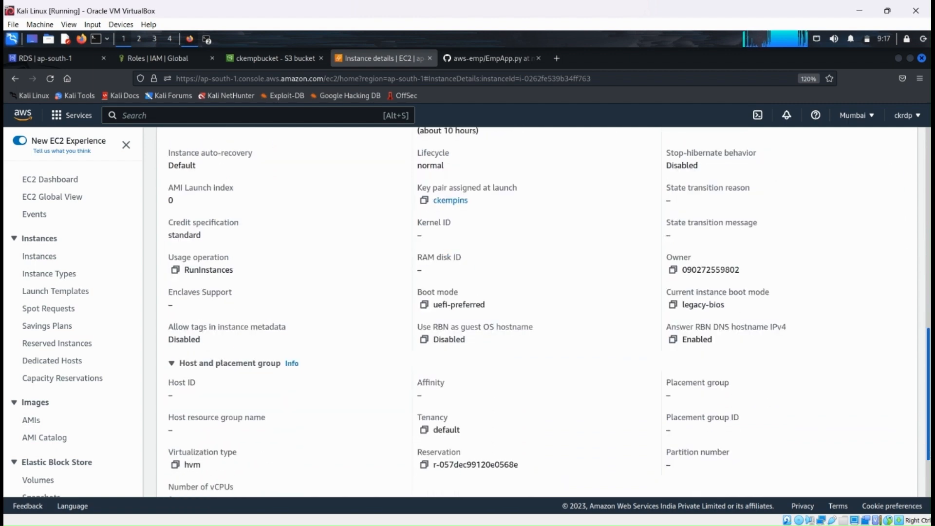
scroll(925, 397, "up", 5)
scroll(925, 396, "up", 5)
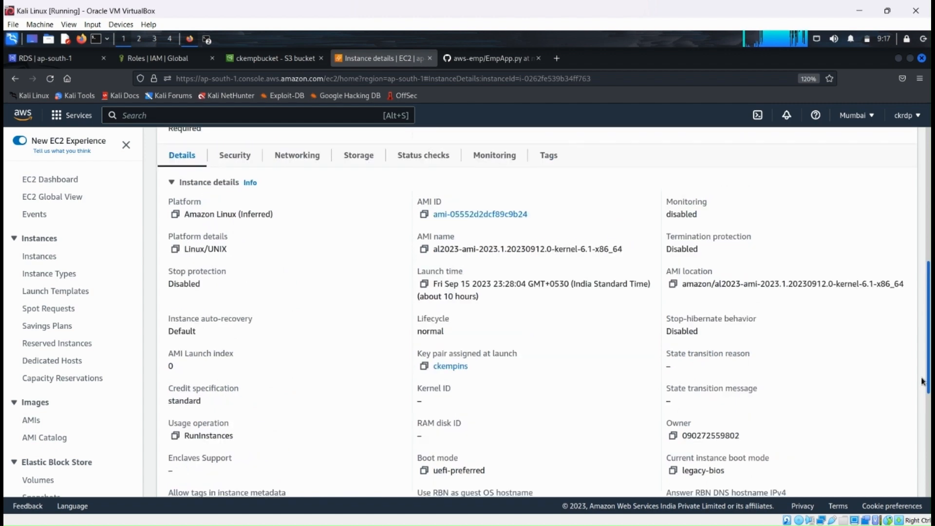
scroll(914, 315, "up", 1)
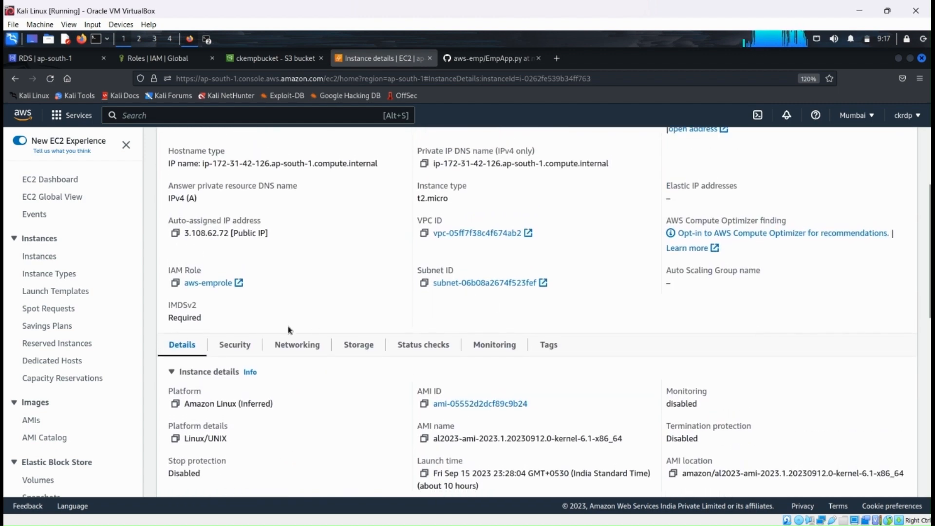
left_click(234, 345)
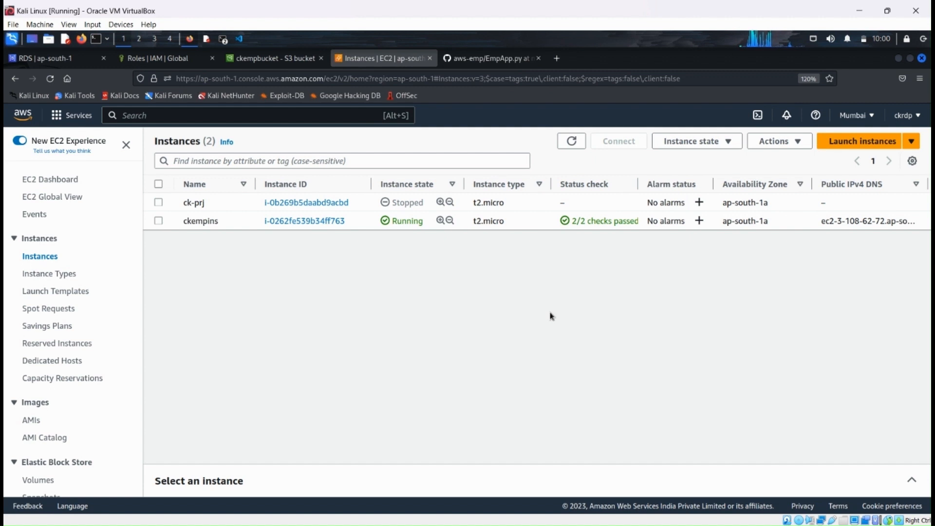
Step: Switch to the EC2 instance's terminal session and start the employee app with sudo python3 EmpApp.py
left_click(222, 41)
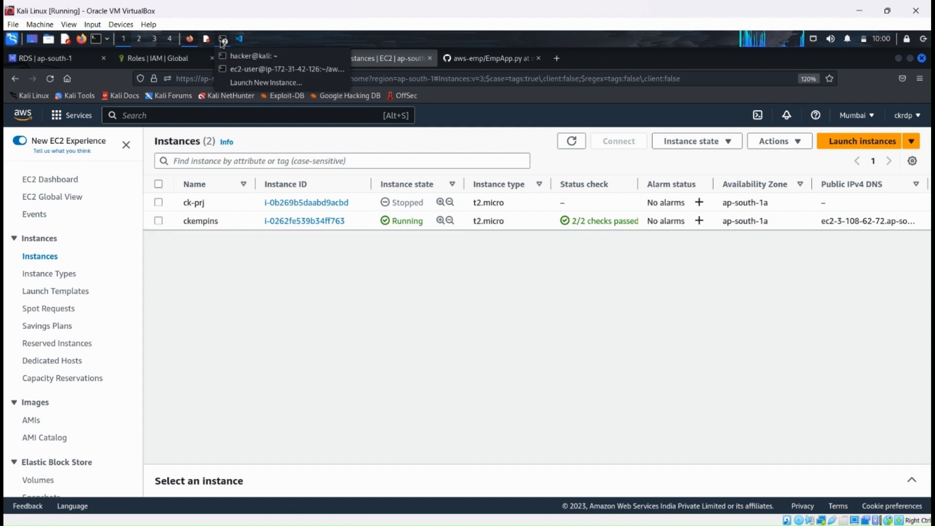
left_click(226, 69)
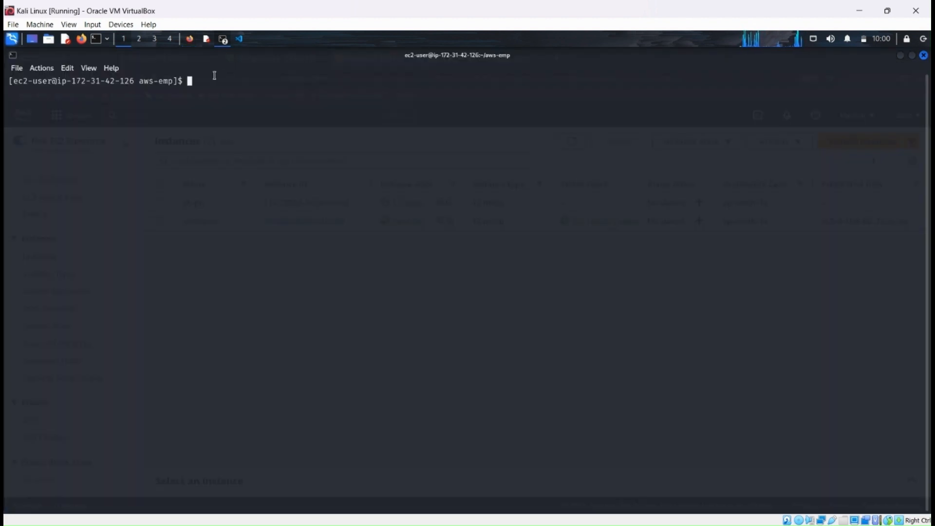
type("sudo p")
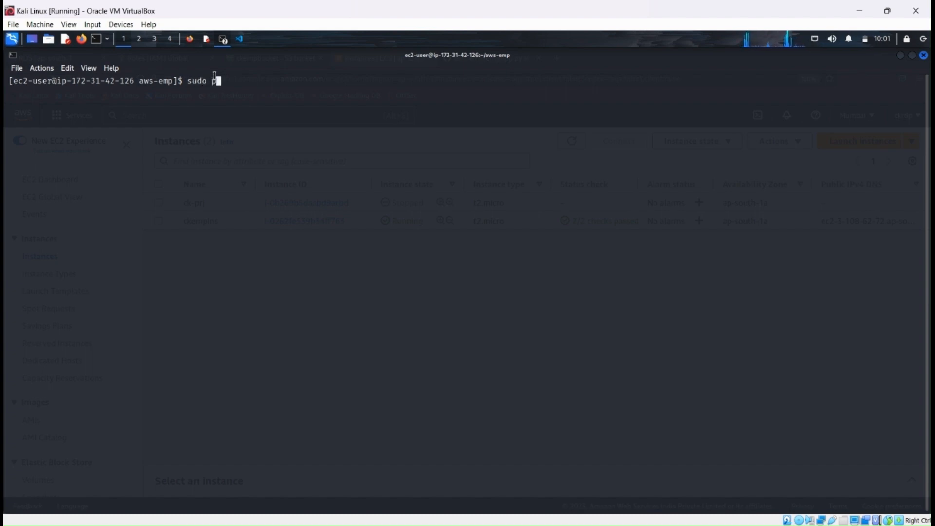
type("ython3 EmpApp.py")
key("Return")
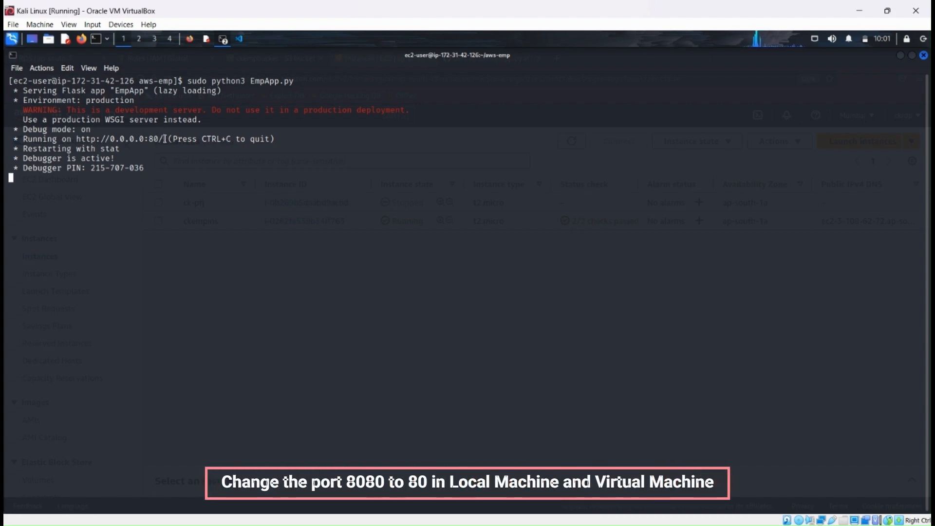
mouse_move(165, 139)
left_mouse_down()
mouse_move(79, 142)
mouse_move(161, 139)
left_mouse_up()
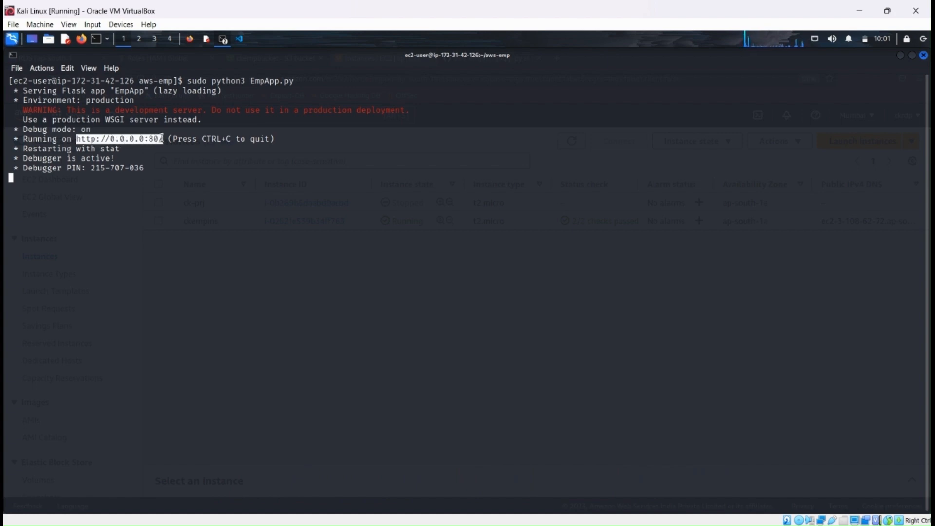
right_click(164, 142)
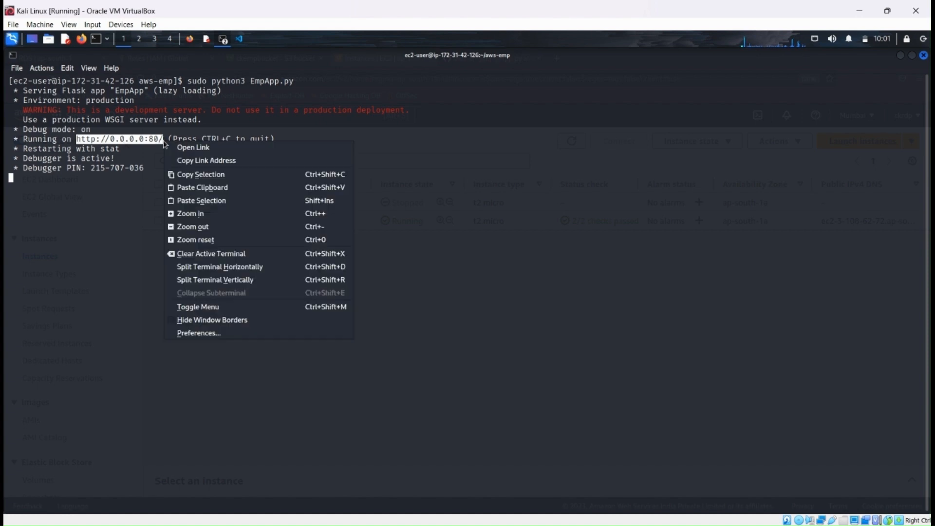
left_click(184, 148)
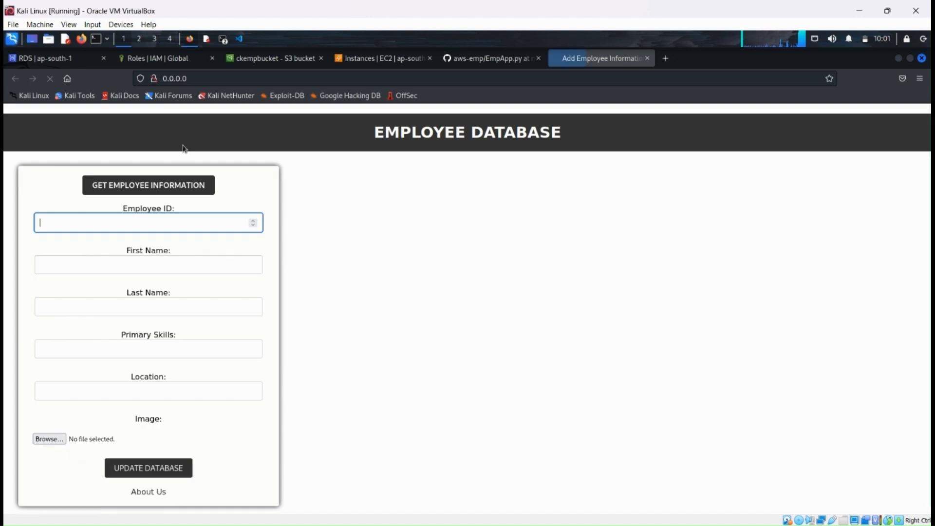
Step: Enter the new employee's ID, first name and last name in the employee database form
type("3")
key("Tab")
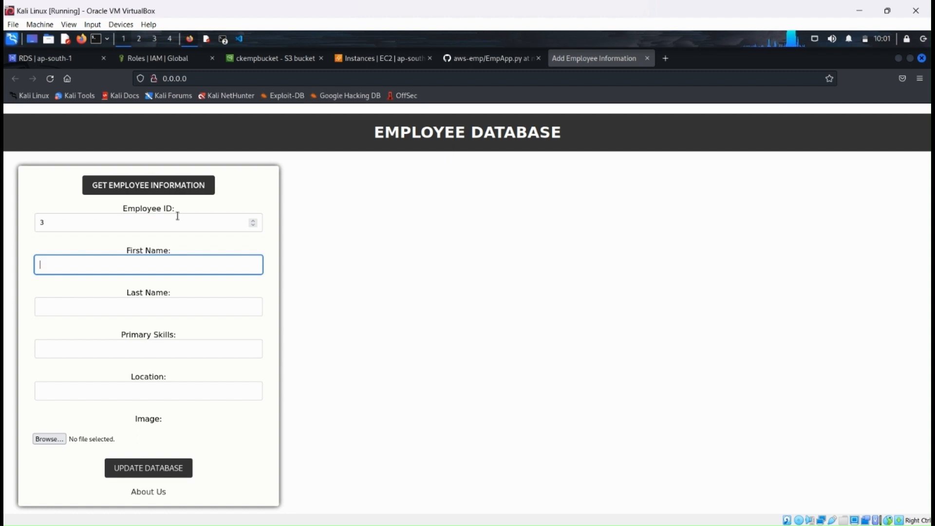
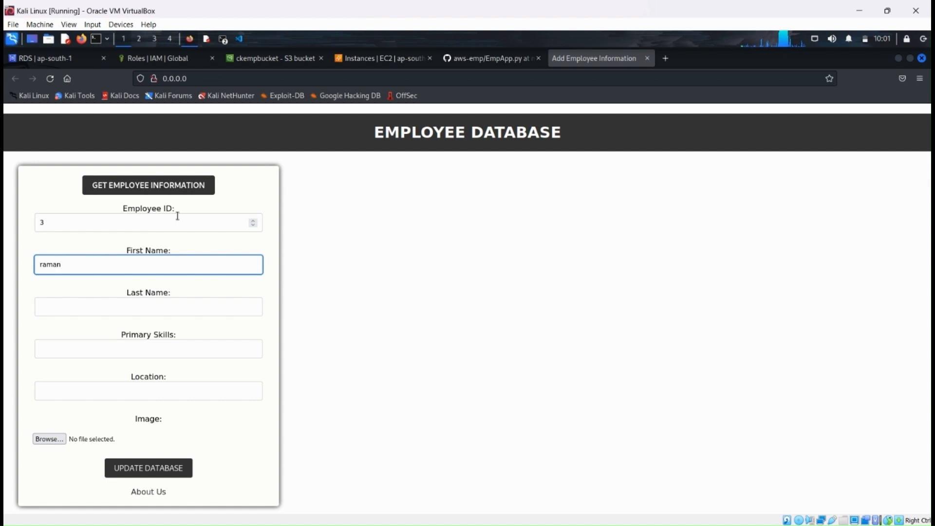
key("Tab")
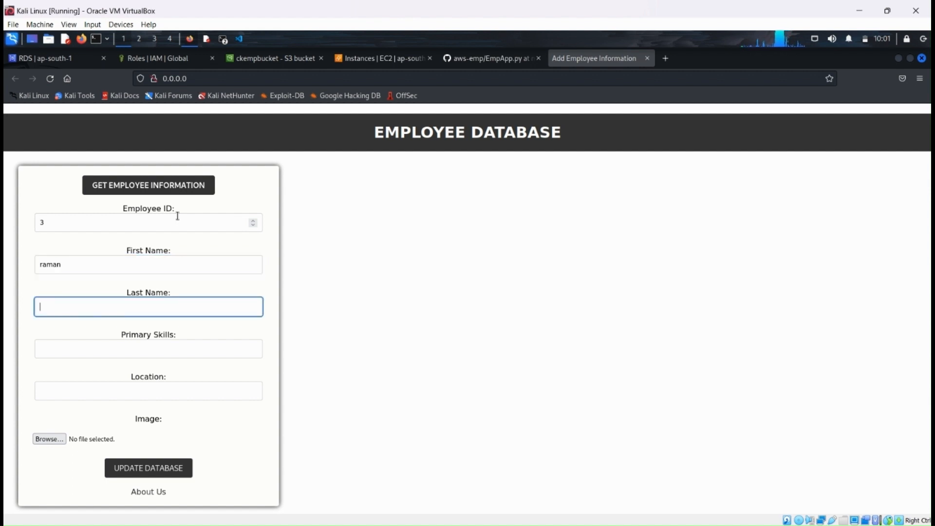
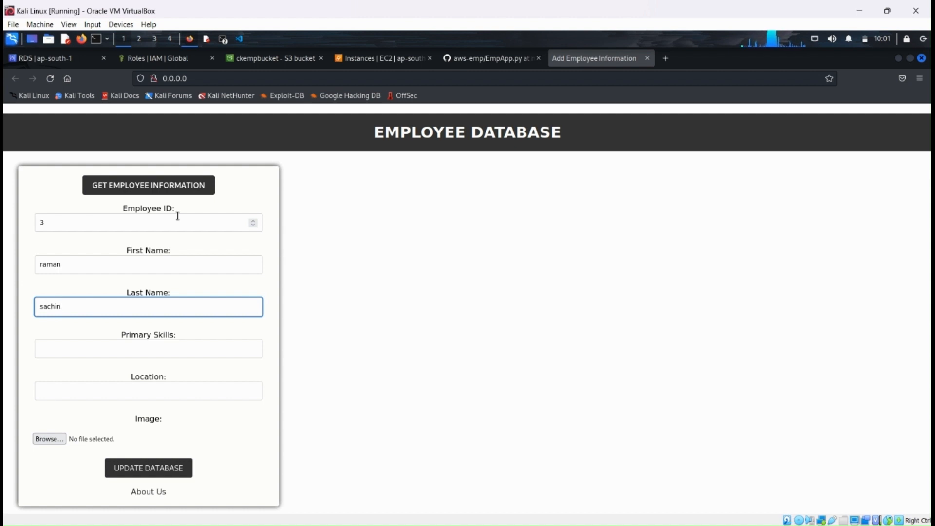
key("Tab")
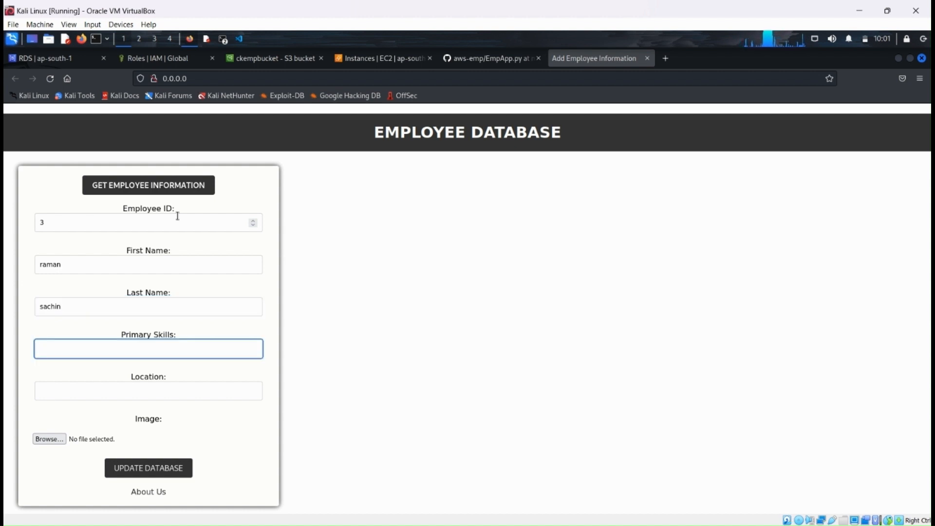
Step: Set the employee's primary skills to coding and location to nepal
type("coding")
key("Tab")
type("ne")
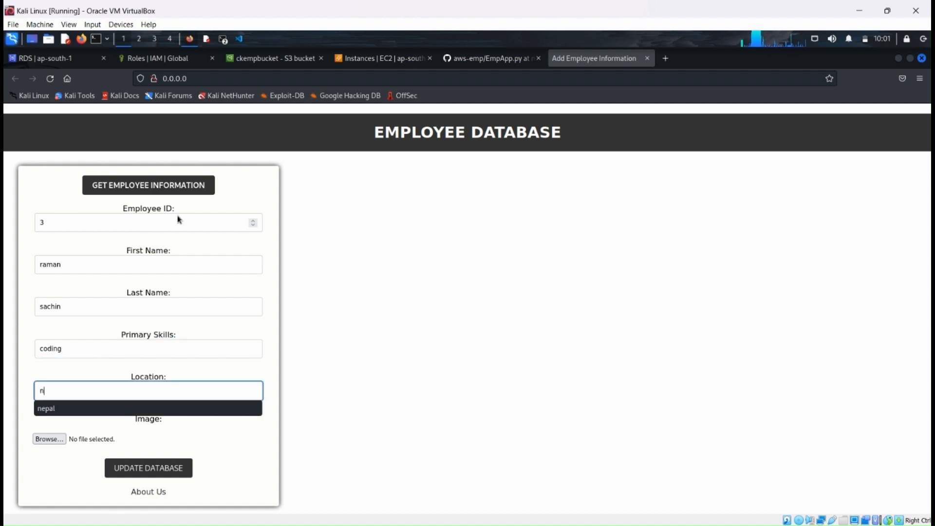
type("pal")
left_click(62, 409)
Step: Attach my-avatar.jpg as the employee's image and submit the record to the database
left_click(50, 439)
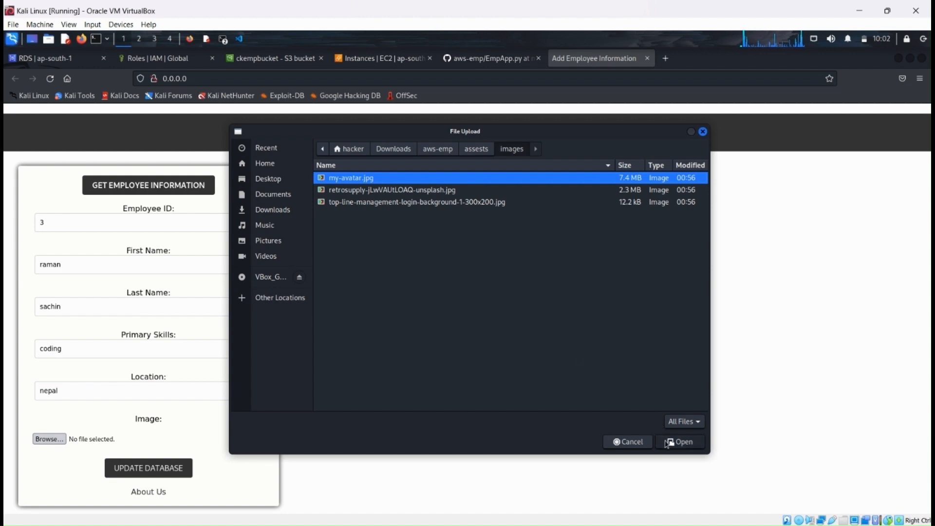
left_click(668, 444)
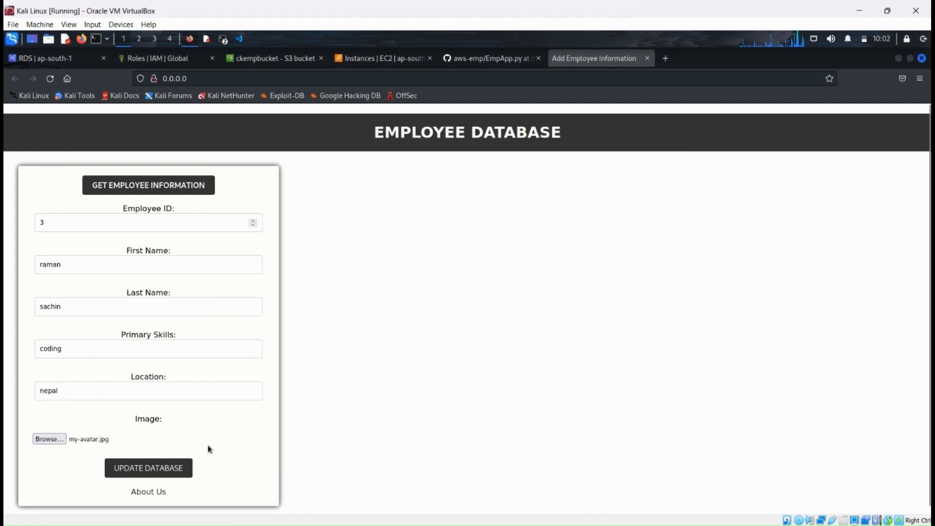
left_click(163, 466)
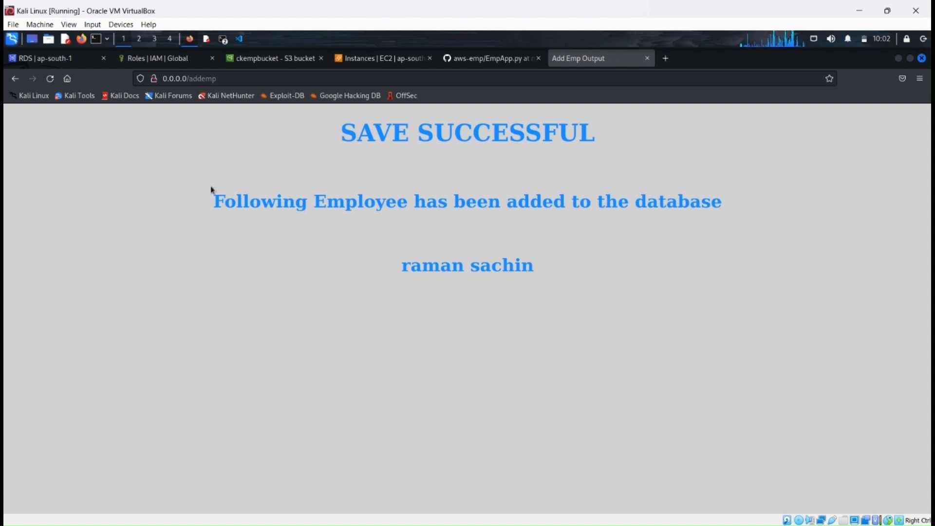
Step: Switch to the local MySQL terminal session and query the employee records with select * from empdet;
left_click(223, 39)
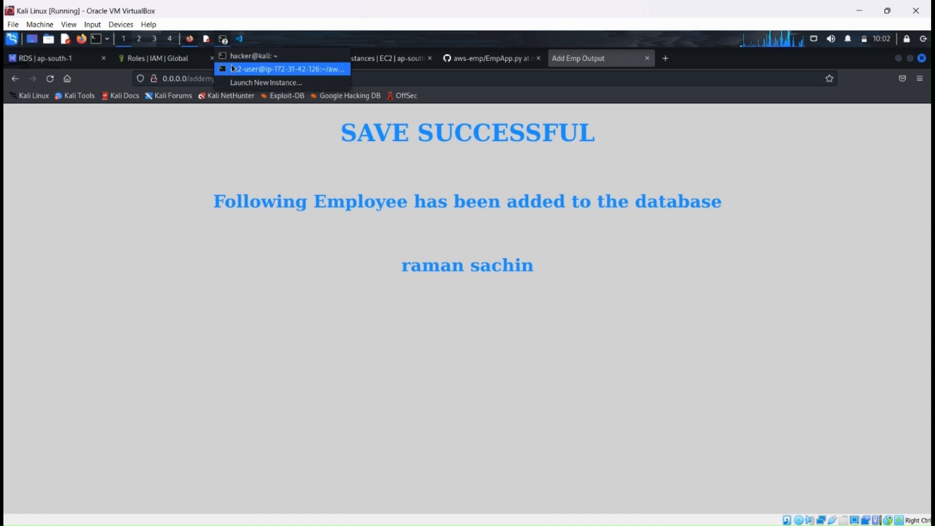
left_click(238, 57)
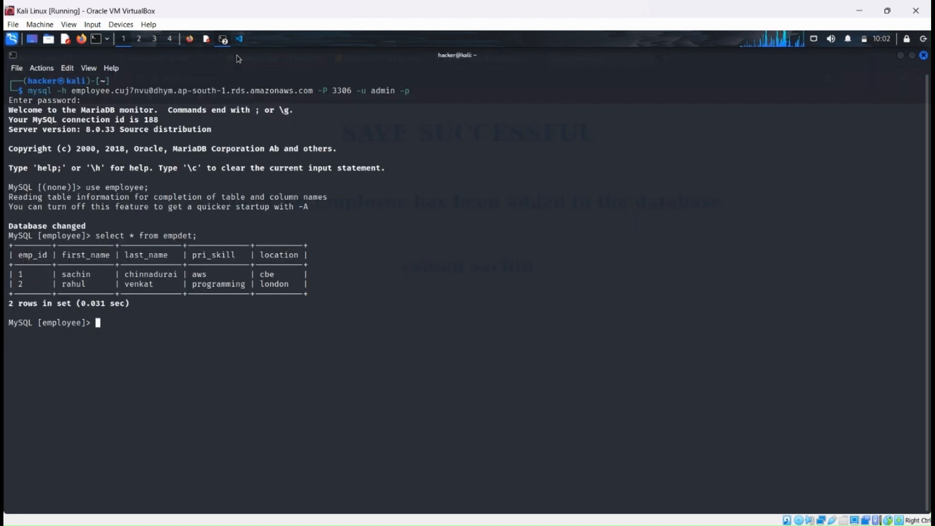
key("Up")
key("Return")
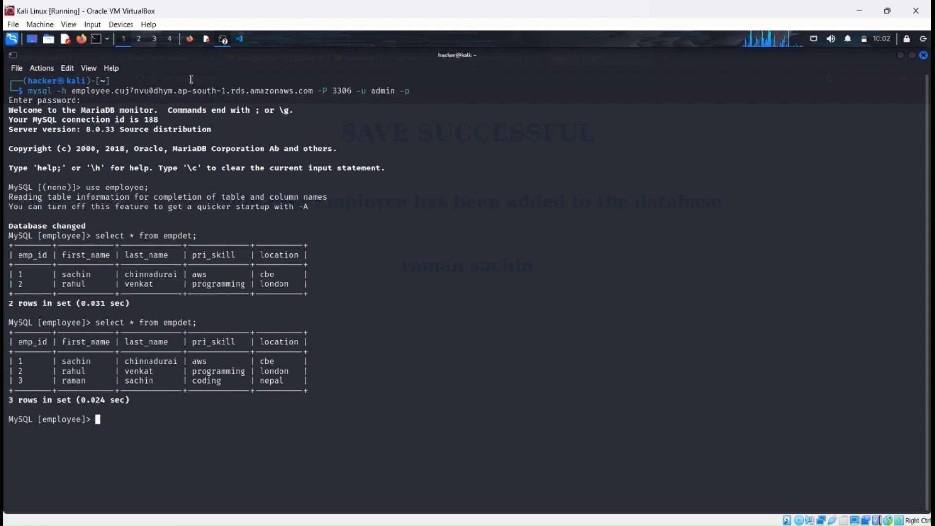
Step: Switch back to the browser and reload the ckempbucket S3 bucket to check its stored employee images
left_click(189, 41)
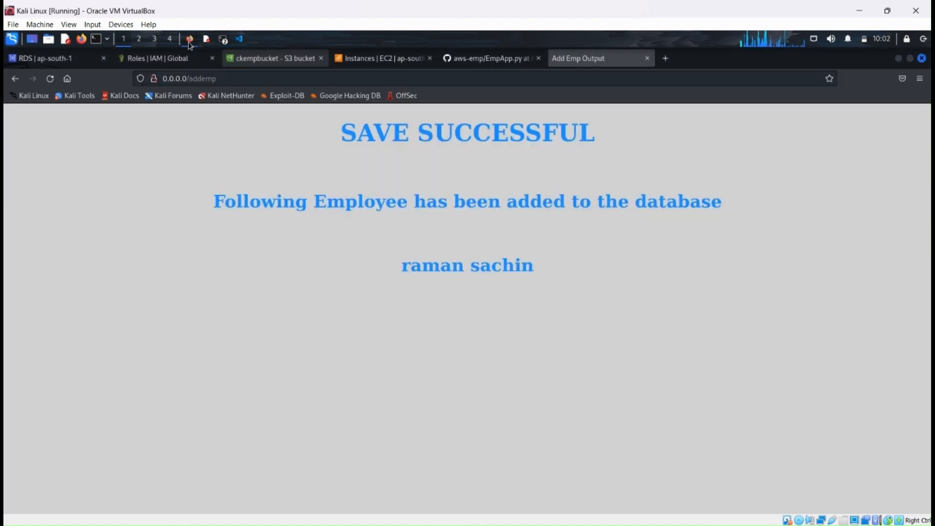
left_click(276, 59)
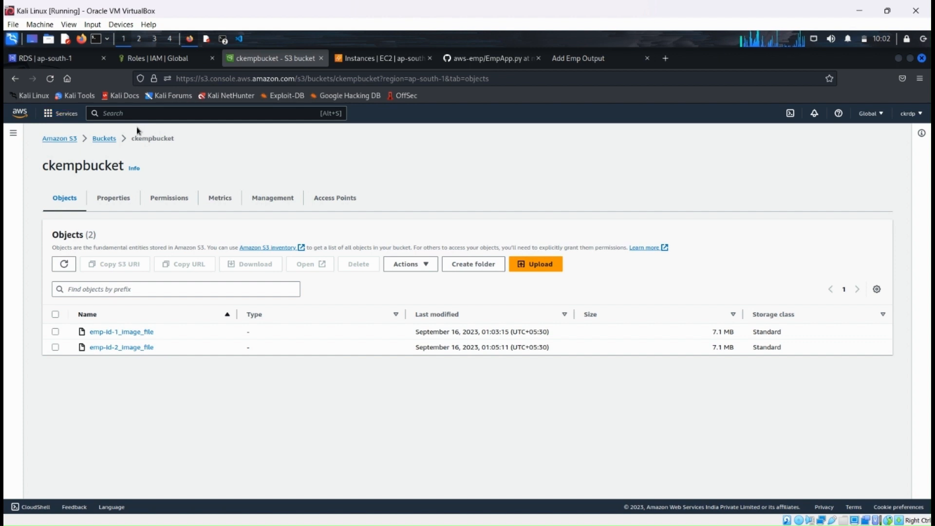
left_click(50, 80)
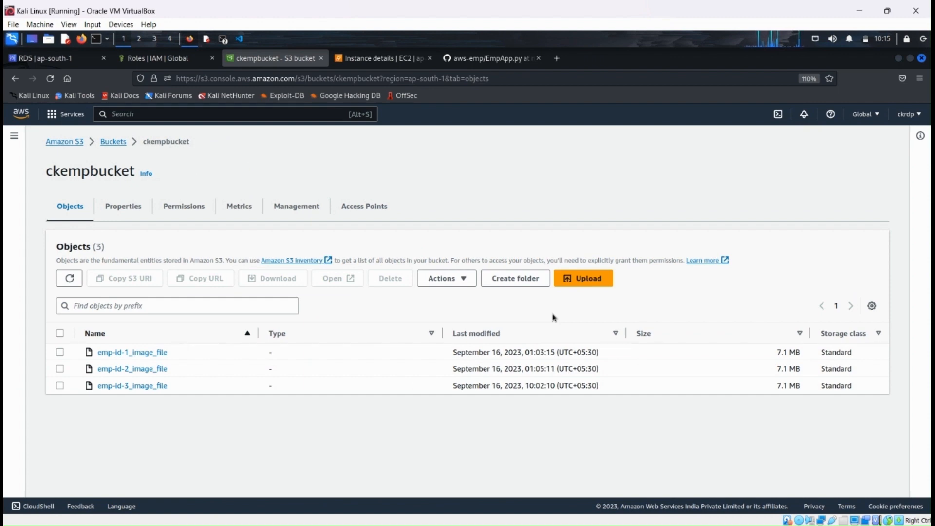
Step: Copy the ckempins instance's public IPv4 address and open 3.108.62.72 in a new browser tab
left_click(381, 62)
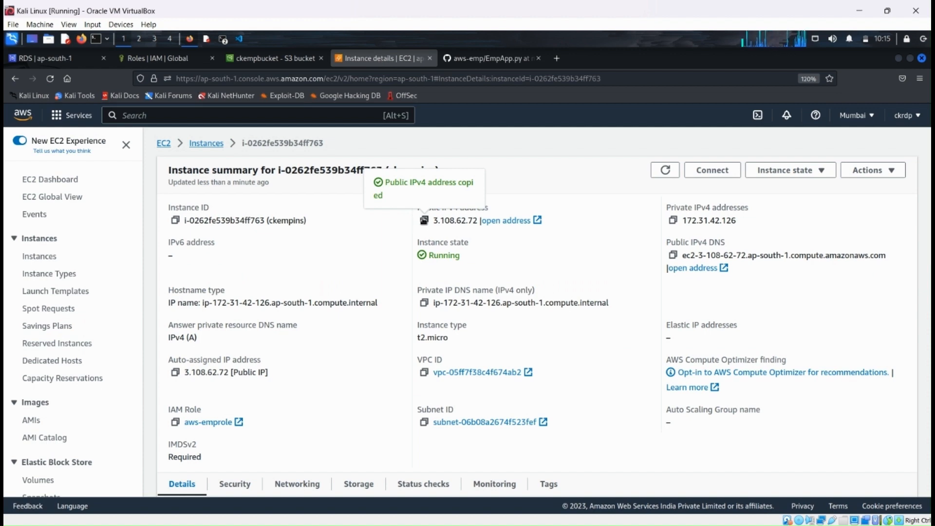
left_click(558, 62)
type("3.108.62.72")
key("Return")
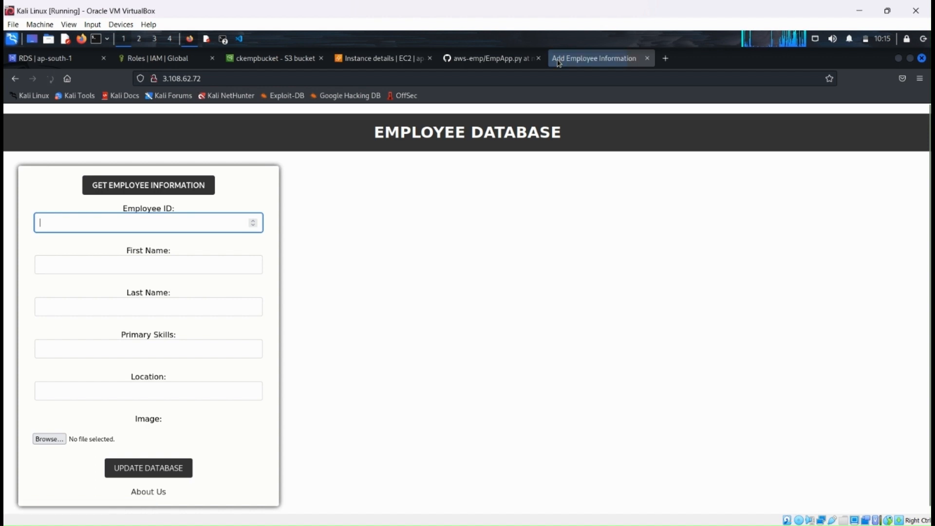
Step: Fill in the employee ID, first name and last name for another employee on the publicly hosted form
type("4")
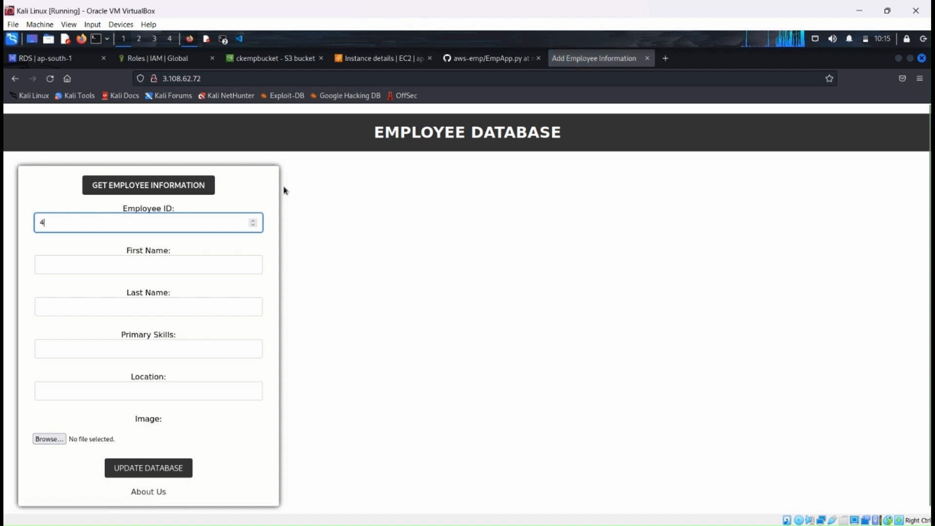
key("Tab")
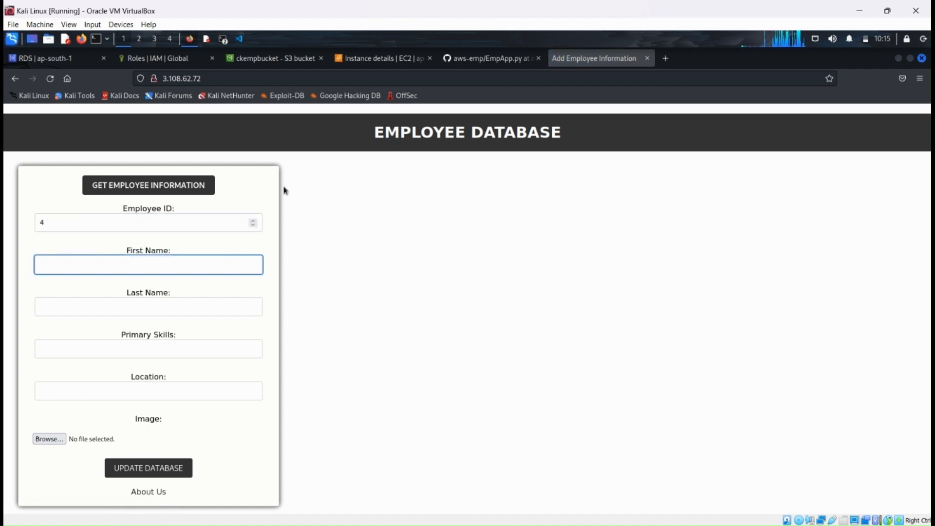
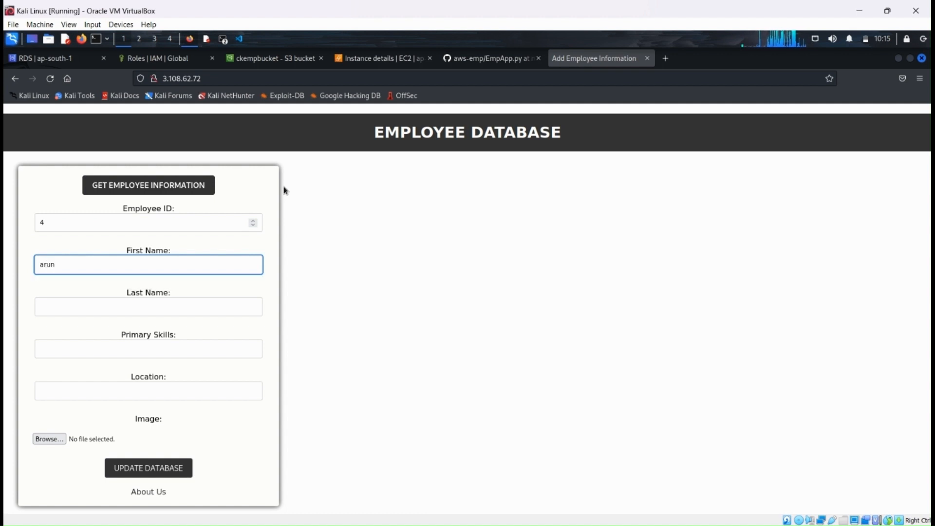
key("Tab")
key("Tab")
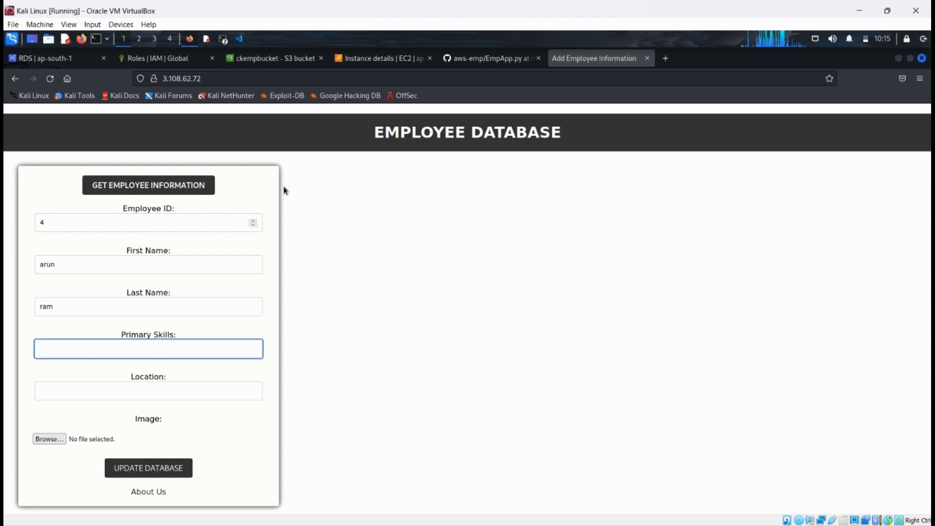
Step: Set this employee's primary skills to coding and location to cbe
type("cod")
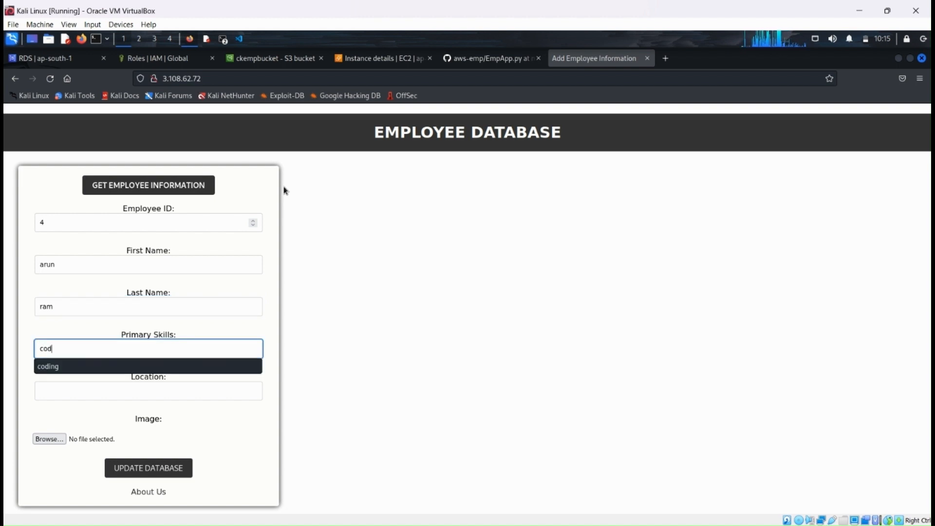
type("ing")
key("Tab")
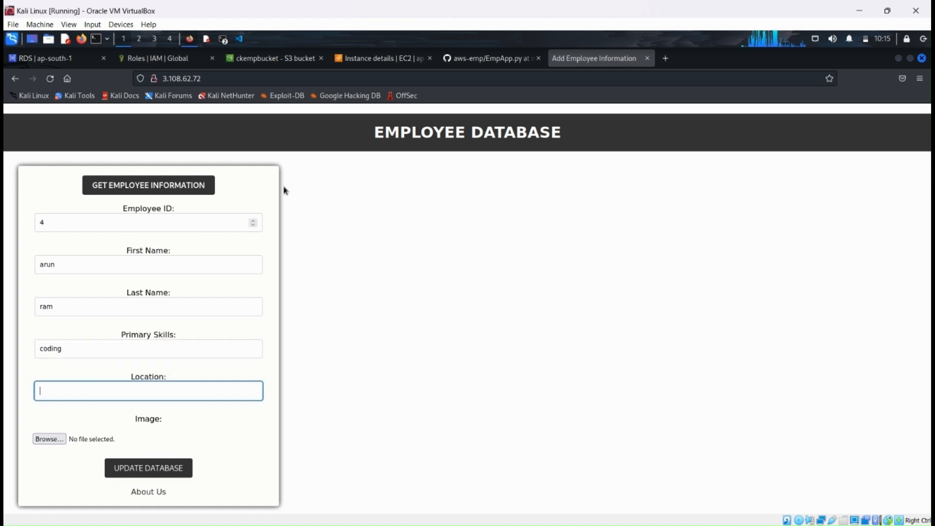
type("cbe")
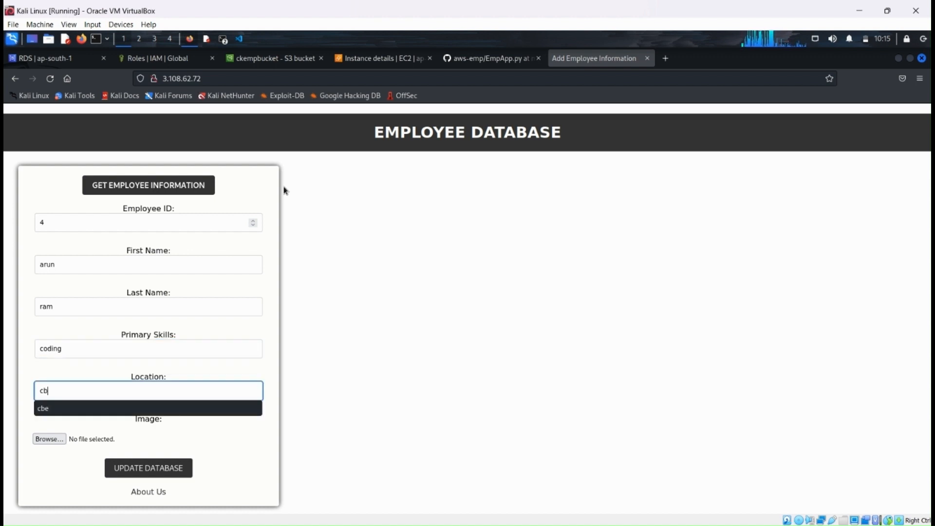
Step: Choose my-avatar.jpg as this employee's image and update the database with the record
left_click(50, 439)
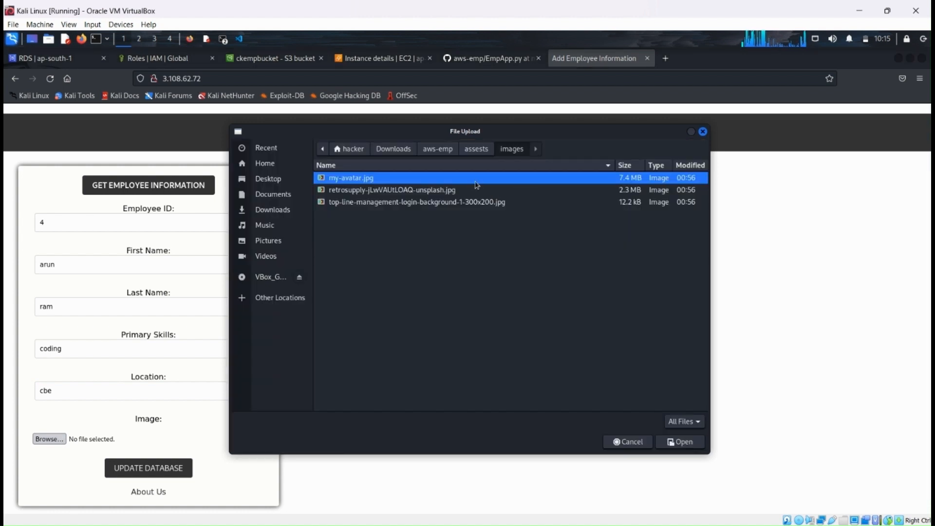
left_click(671, 444)
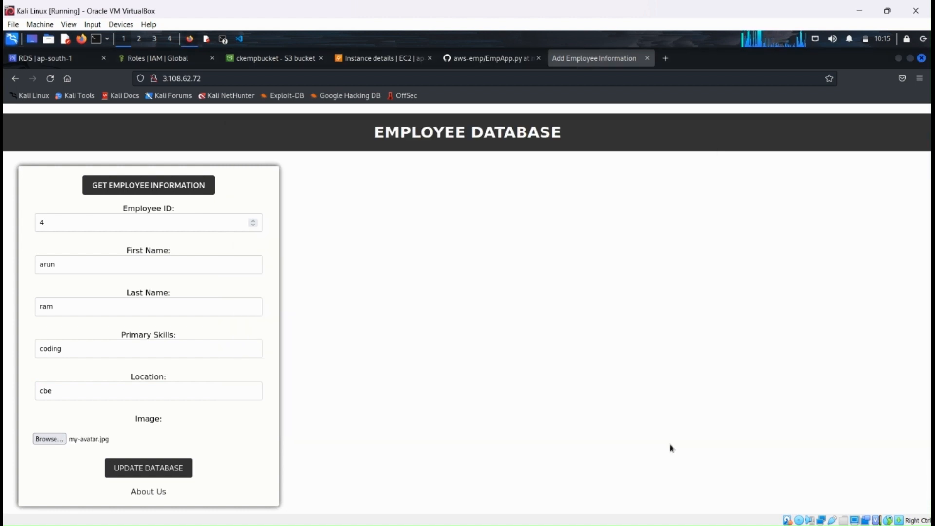
left_click(157, 468)
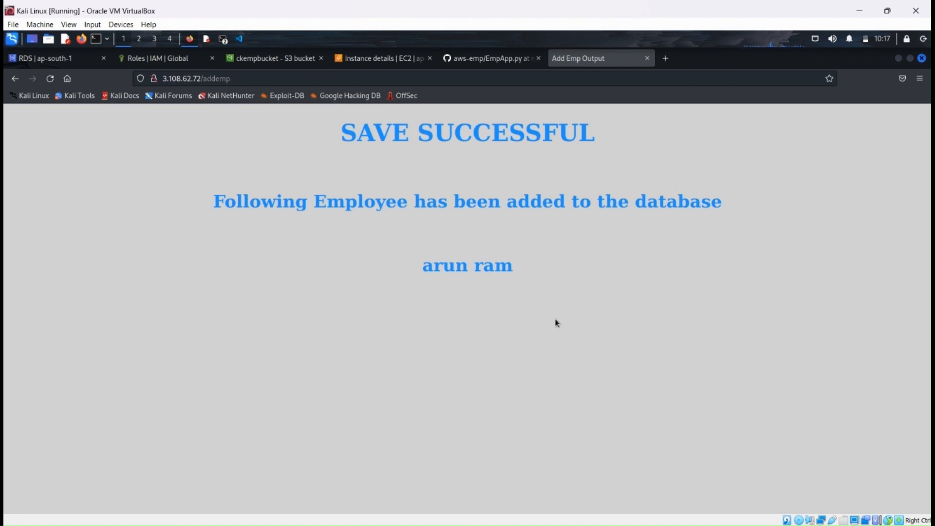
Step: Reload the ckempbucket object list to check for the latest employee's image file
left_click(275, 57)
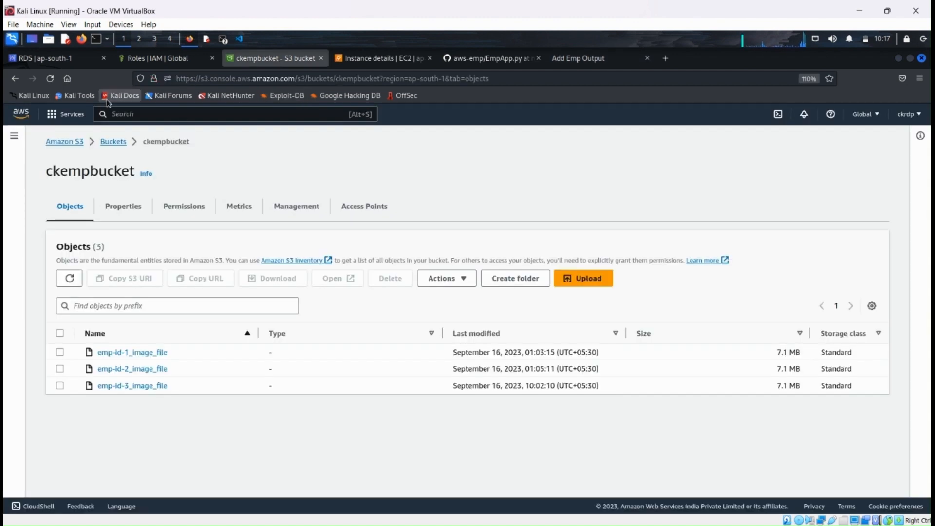
left_click(51, 78)
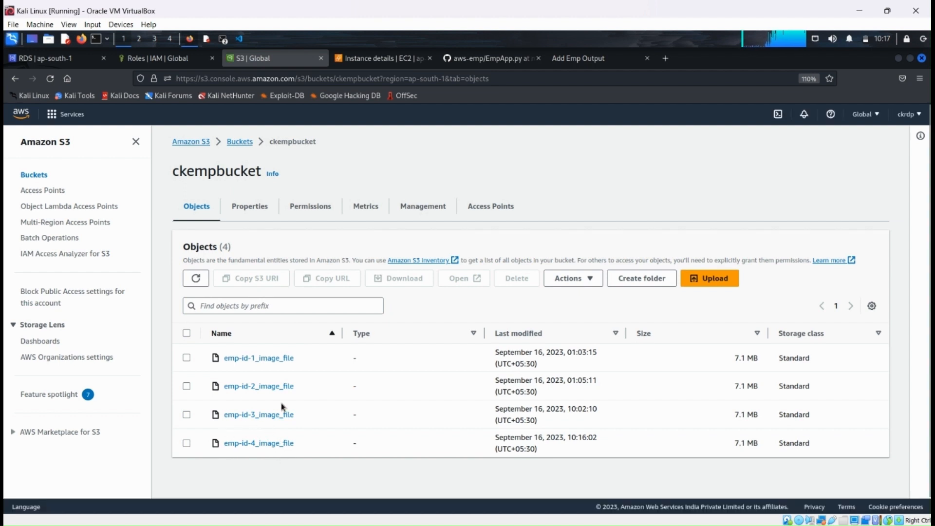
Step: Switch to the local hacker@kali terminal window
left_click(224, 40)
left_click(237, 61)
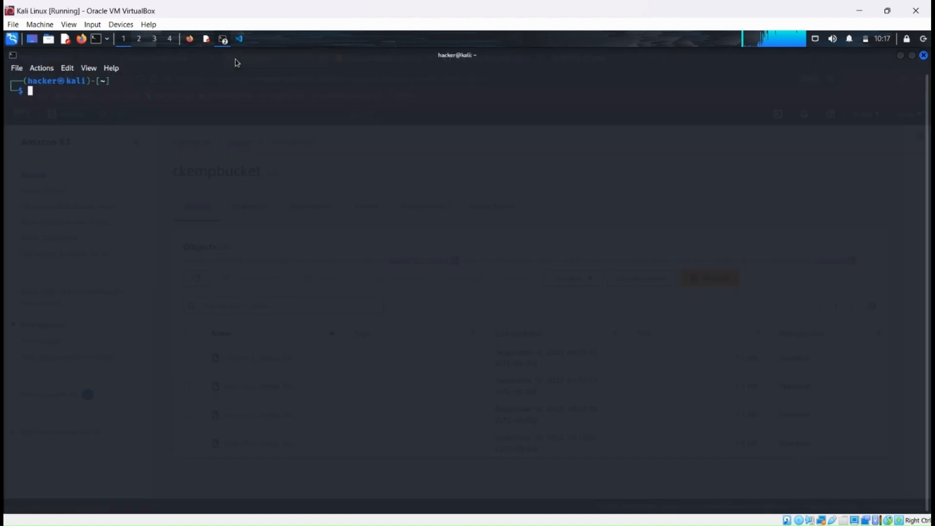
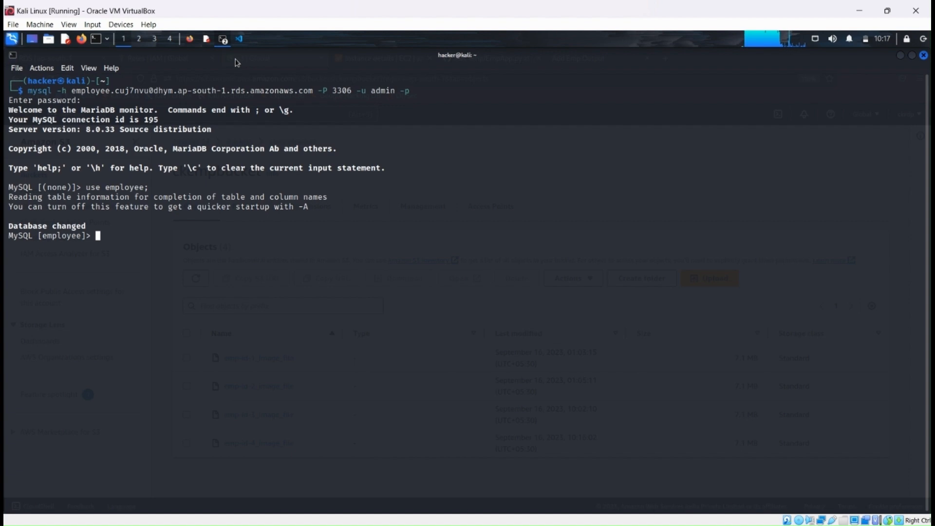
type("use employee")
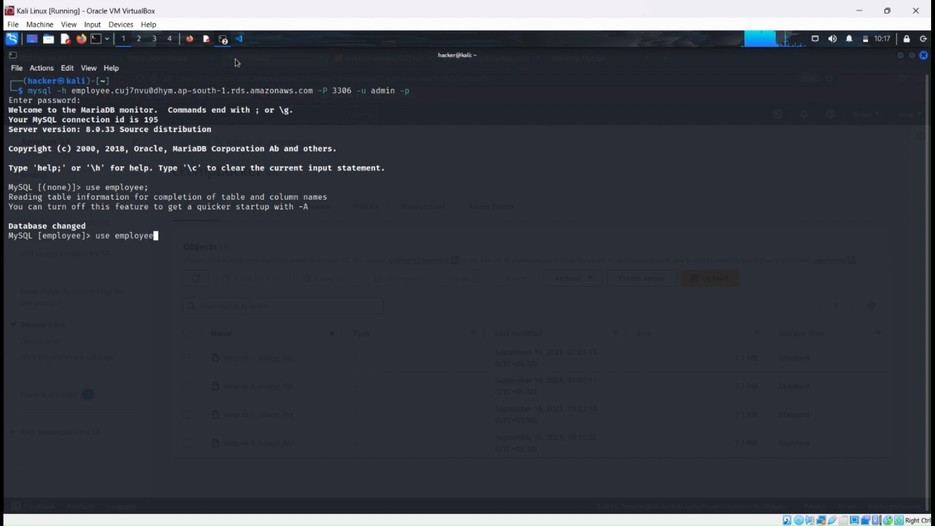
key("BackSpace")
key("BackSpace")
key("BackSpace")
key("BackSpace")
key("BackSpace")
key("BackSpace")
key("BackSpace")
key("BackSpace")
key("BackSpace")
key("BackSpace")
key("BackSpace")
key("BackSpace")
Step: Begin a select query against the employee database at the MySQL prompt
type("se")
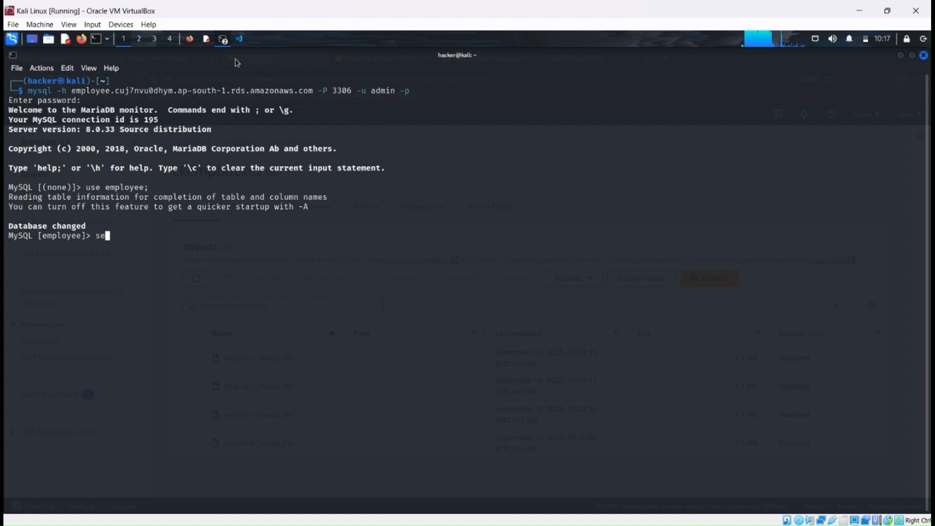
type("lect ")
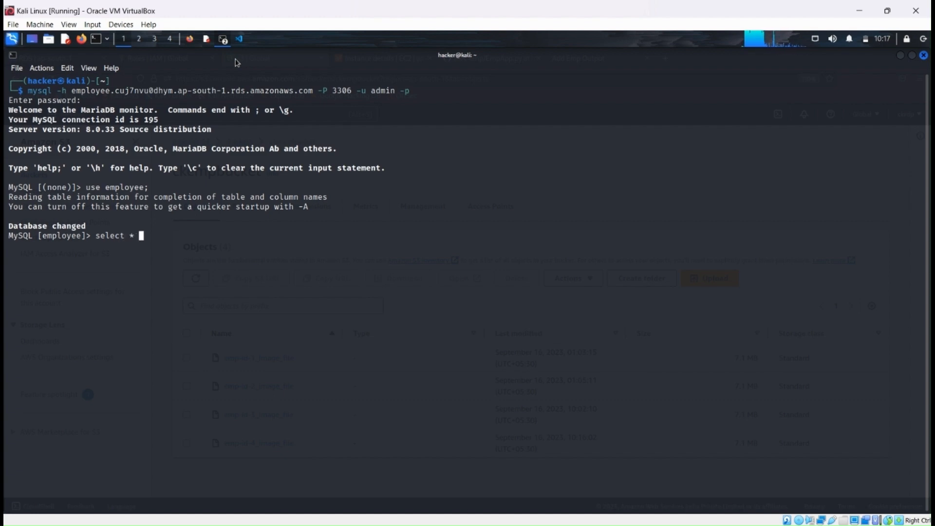
Step: Begin a select query against the employee database at the MySQL prompt
type("* from e")
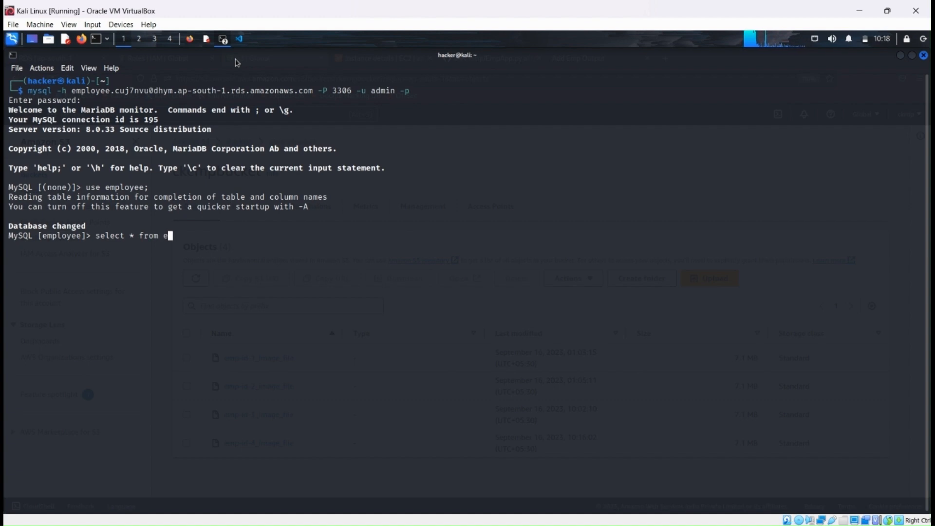
type("mpdet;")
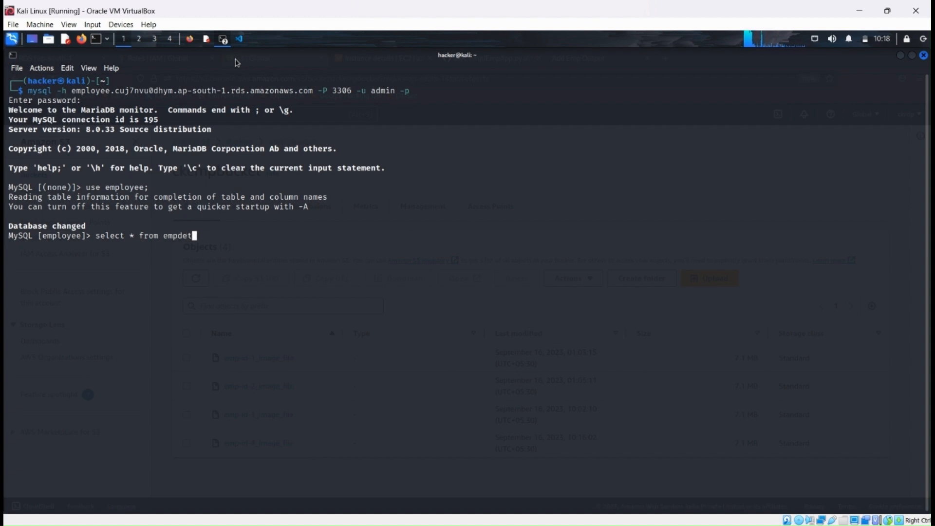